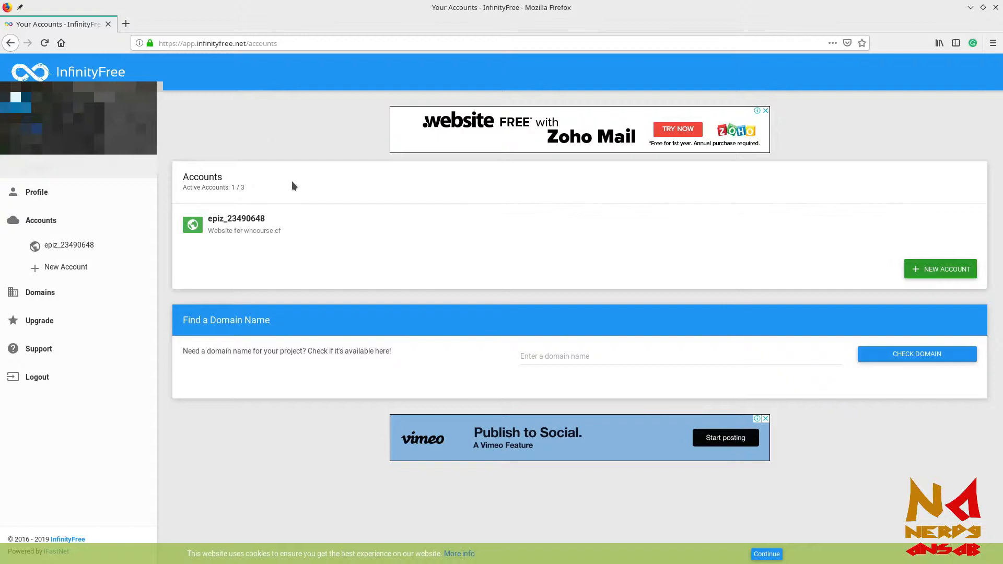
Open the control panel of the hosting account for whcourse.cf.
{"action": "left_click", "coordinate": [228, 224]}
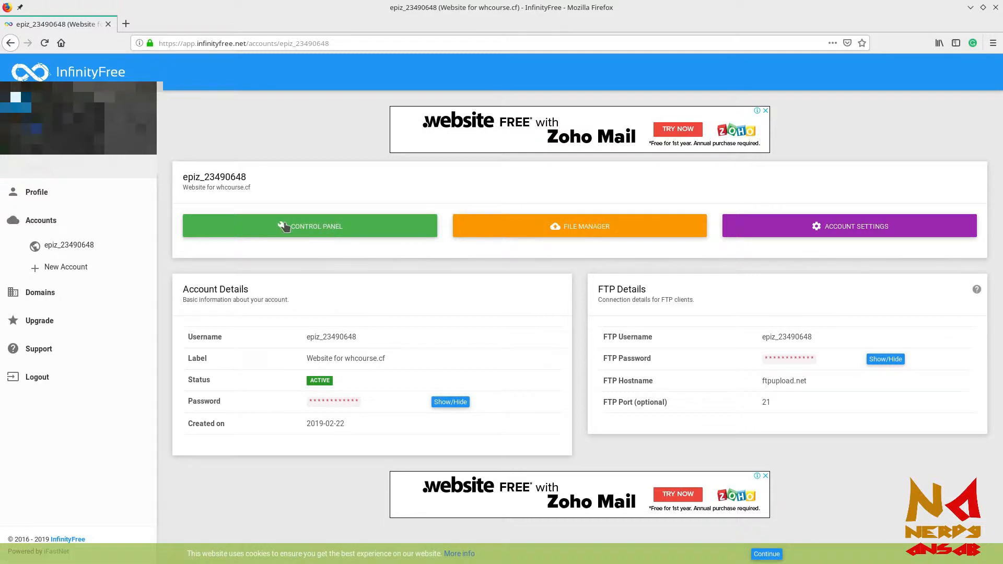
{"action": "left_click", "coordinate": [293, 225]}
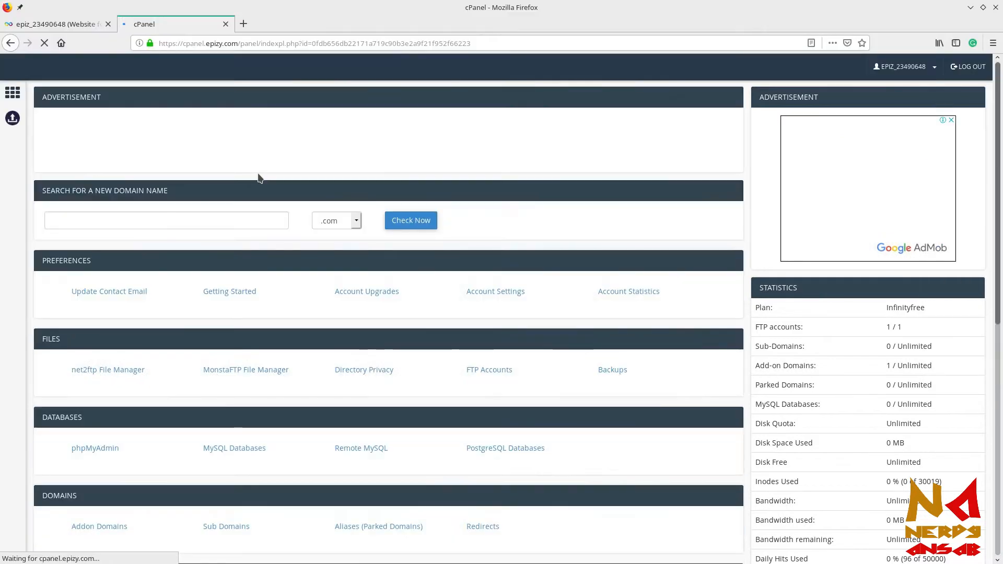
{"action": "scroll", "coordinate": [258, 178], "scroll_direction": "down", "scroll_amount": 1}
{"action": "key", "text": "ctrl+plus"}
{"action": "key", "text": "ctrl+plus"}
{"action": "key", "text": "ctrl+plus"}
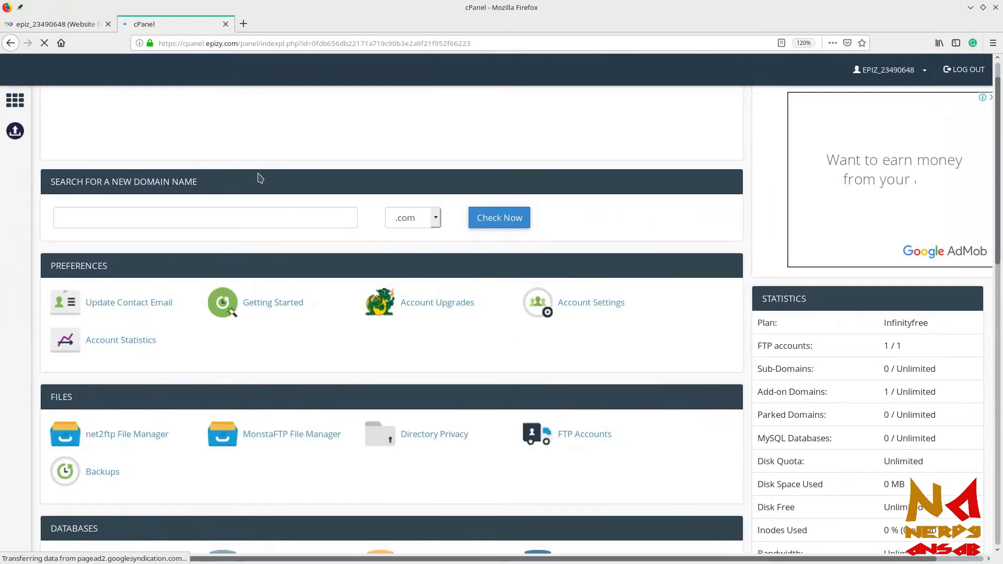
{"action": "key", "text": "ctrl+plus"}
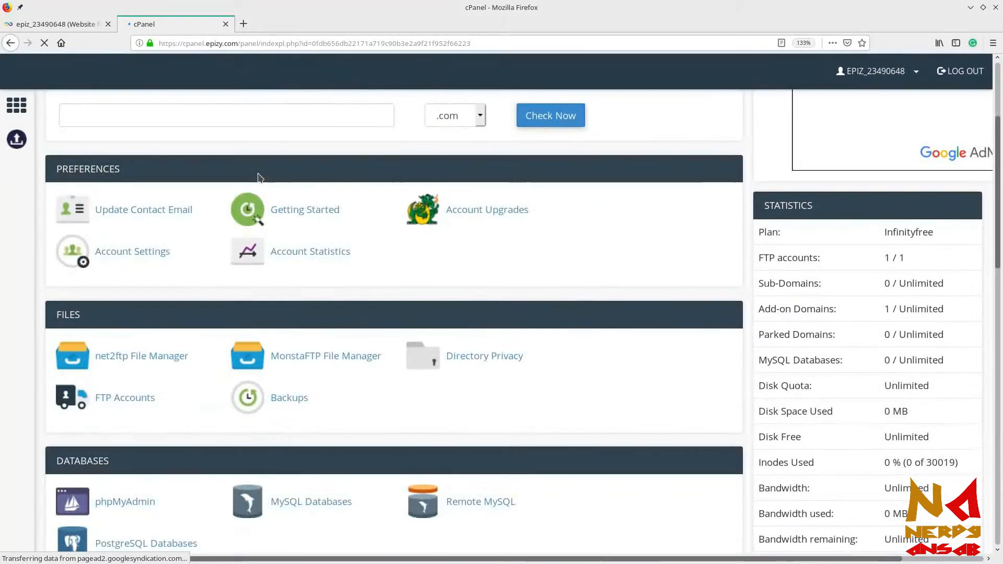
Launch both the net2ftp and the MonstaFTP file managers from the control panel's Files section.
{"action": "scroll", "coordinate": [224, 186], "scroll_direction": "down", "scroll_amount": 3}
{"action": "left_click", "coordinate": [141, 193]}
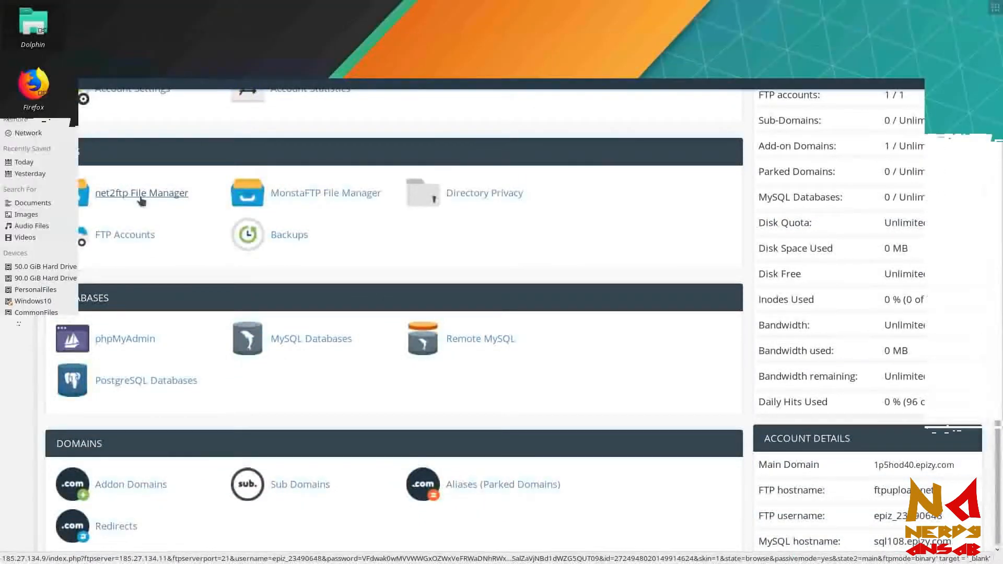
{"action": "left_click", "coordinate": [298, 199]}
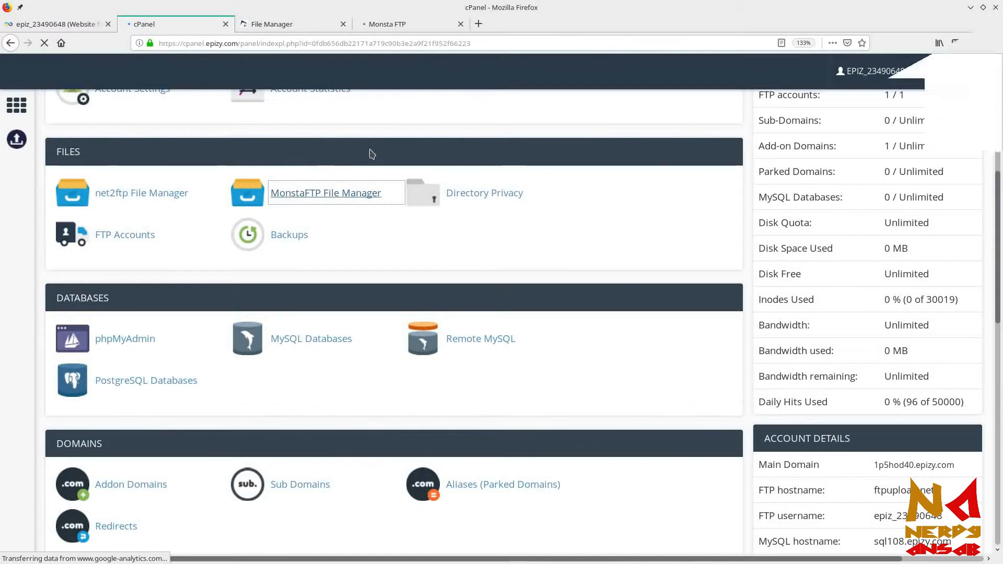
Examine the folders, files and available file operations in the net2ftp file manager.
{"action": "left_click", "coordinate": [300, 24]}
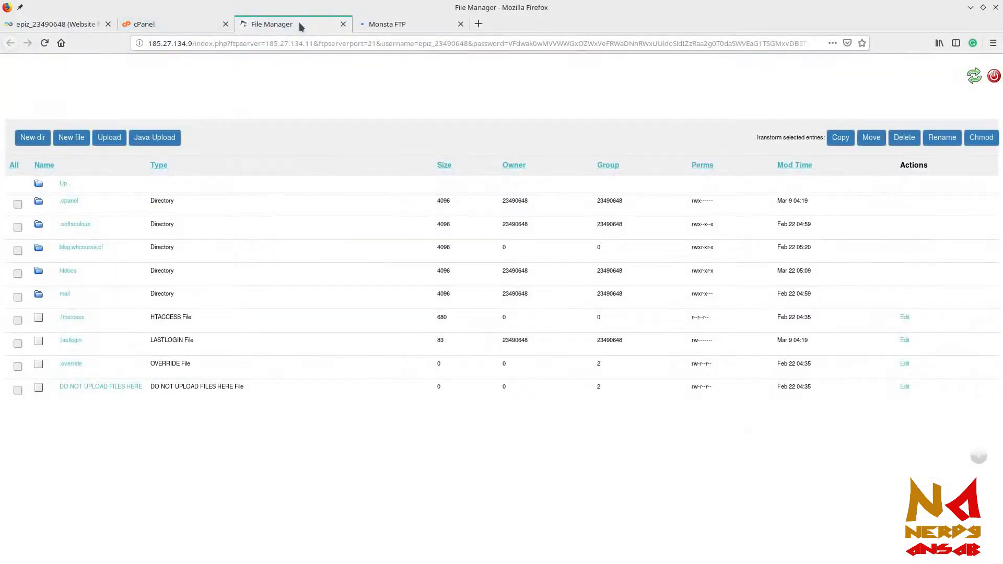
{"action": "key", "text": "ctrl+plus"}
{"action": "key", "text": "ctrl+plus"}
{"action": "key", "text": "ctrl+plus"}
{"action": "key", "text": "ctrl+plus"}
{"action": "key", "text": "ctrl+plus"}
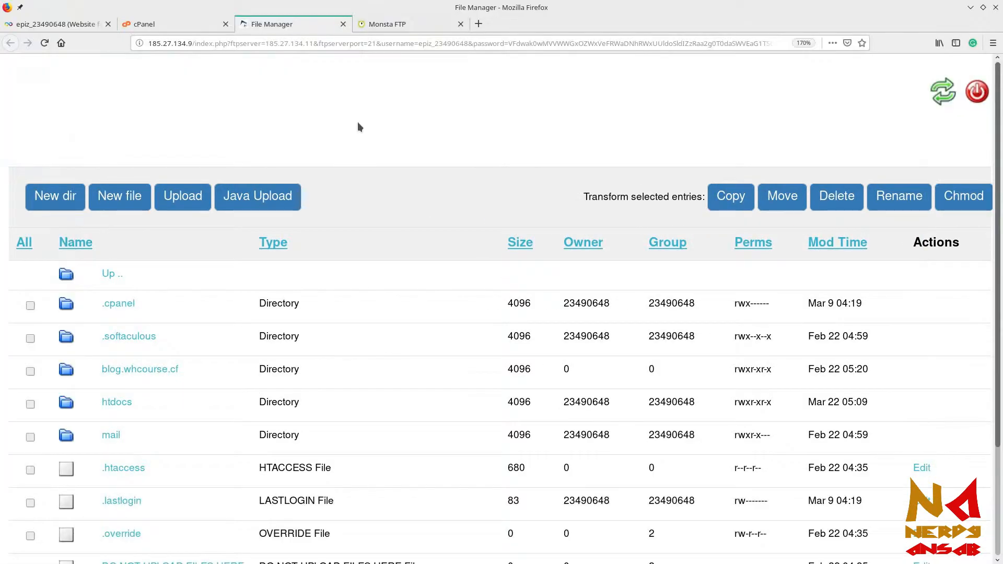
{"action": "scroll", "coordinate": [357, 131], "scroll_direction": "down", "scroll_amount": 3}
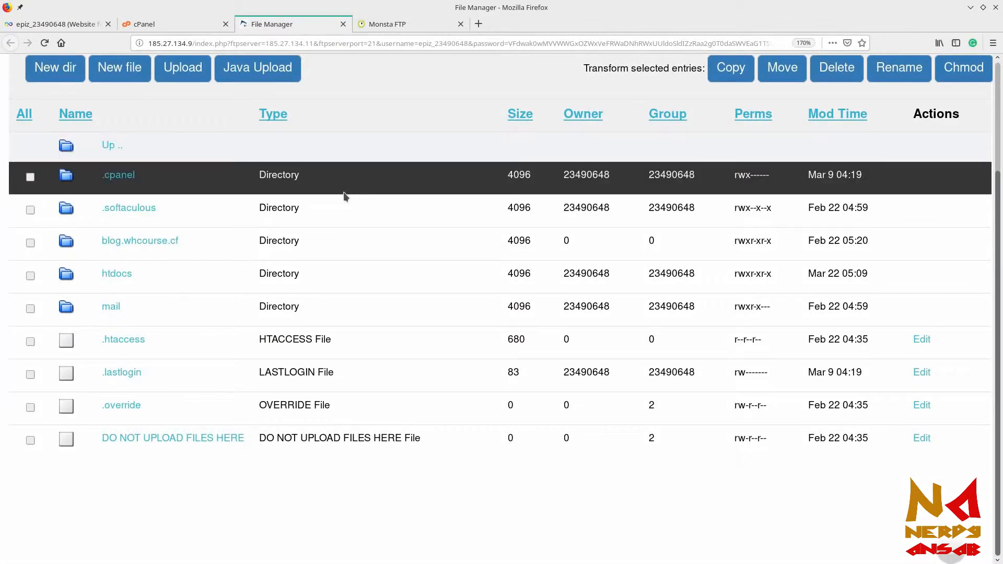
{"action": "scroll", "coordinate": [393, 154], "scroll_direction": "up", "scroll_amount": 3}
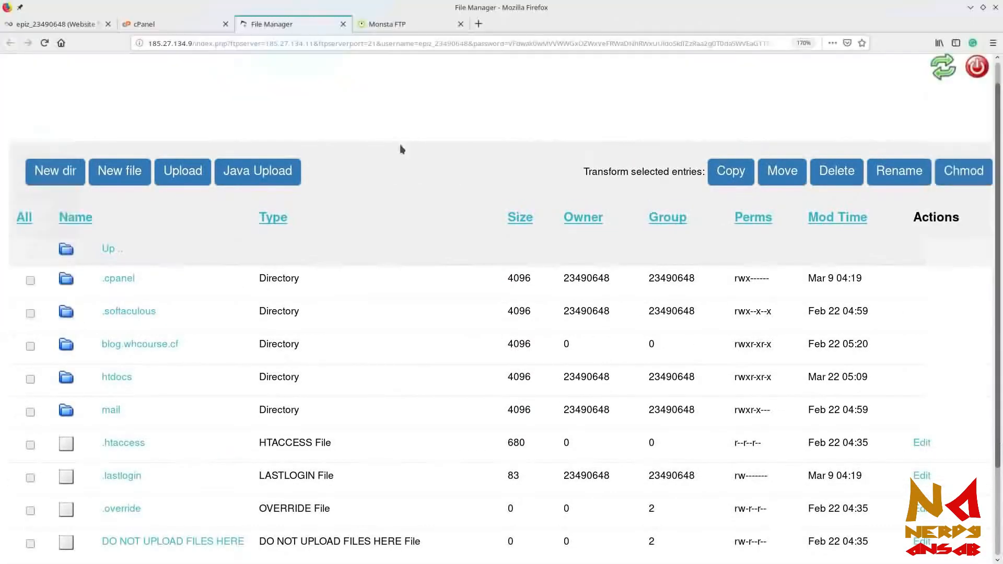
{"action": "scroll", "coordinate": [397, 149], "scroll_direction": "down", "scroll_amount": 1}
Examine the account's files and folders in the Monsta FTP file manager.
{"action": "left_click", "coordinate": [389, 27]}
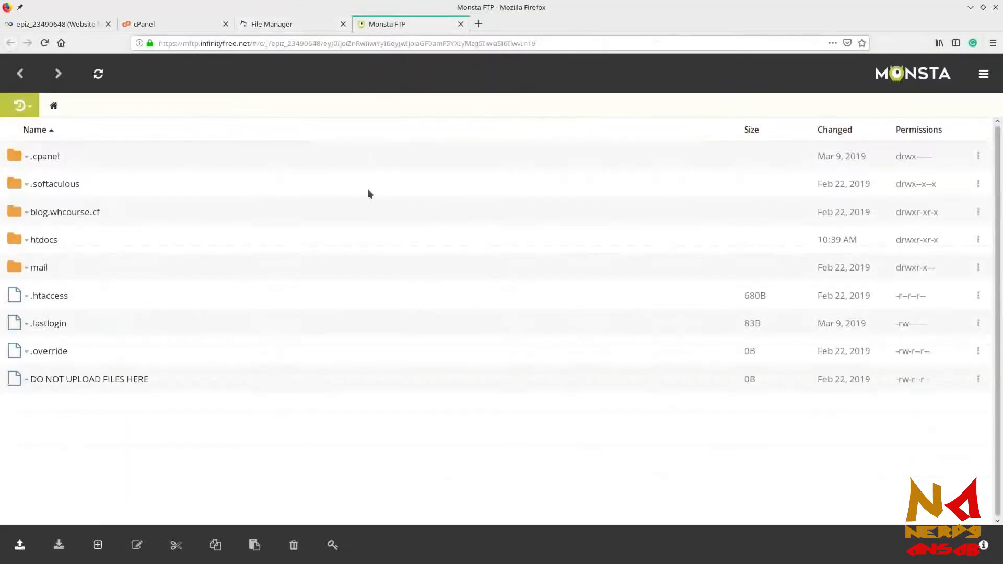
{"action": "key", "text": "ctrl+plus"}
{"action": "key", "text": "ctrl+plus"}
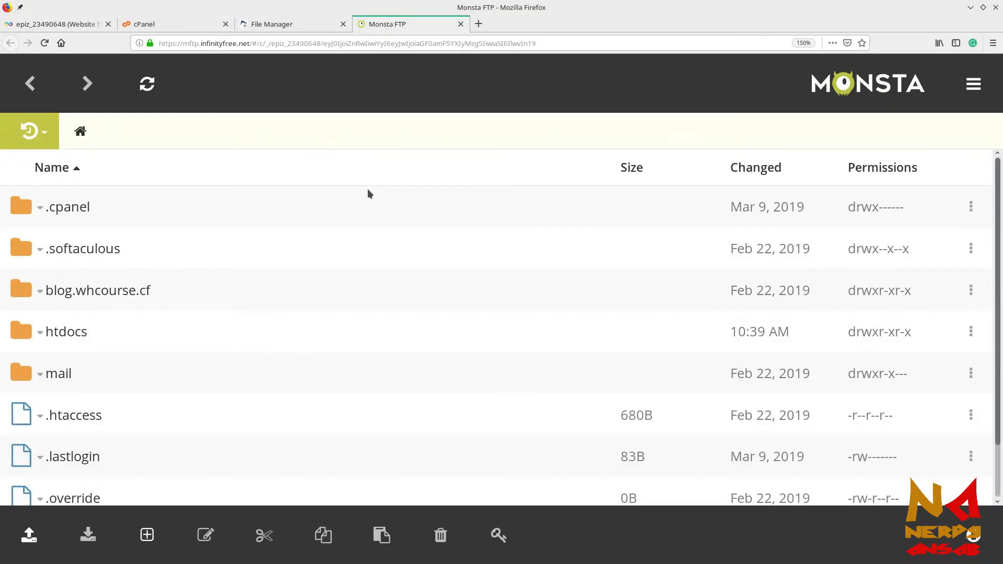
{"action": "key", "text": "ctrl+plus"}
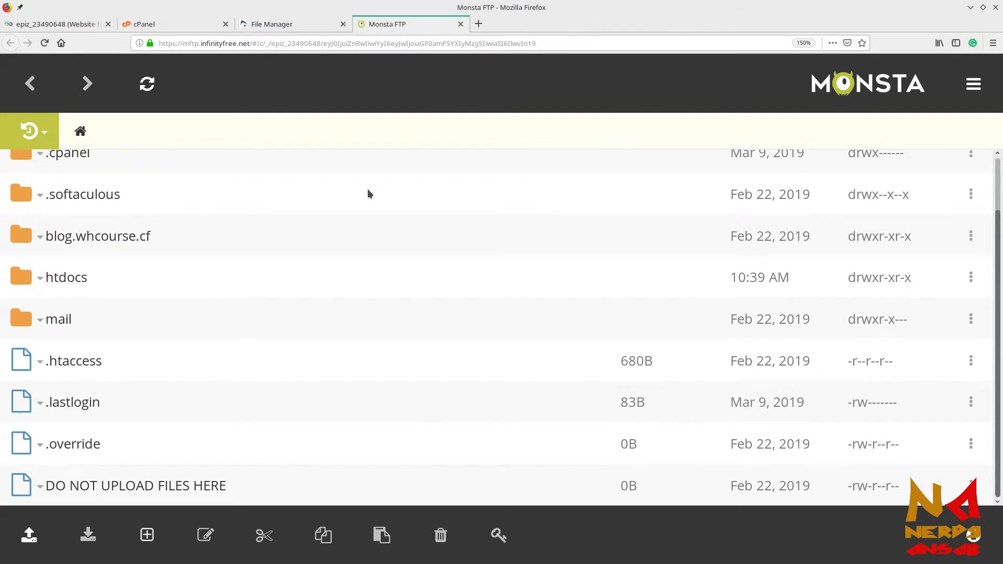
{"action": "key", "text": "ctrl+0"}
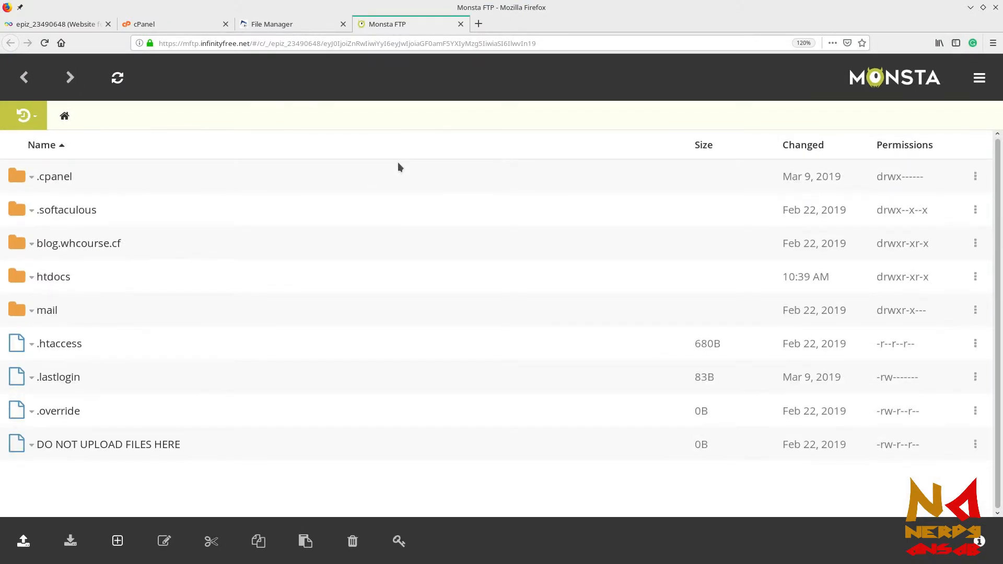
Compare the two file managers, close Monsta FTP and return to the net2ftp file manager.
{"action": "left_click", "coordinate": [294, 26]}
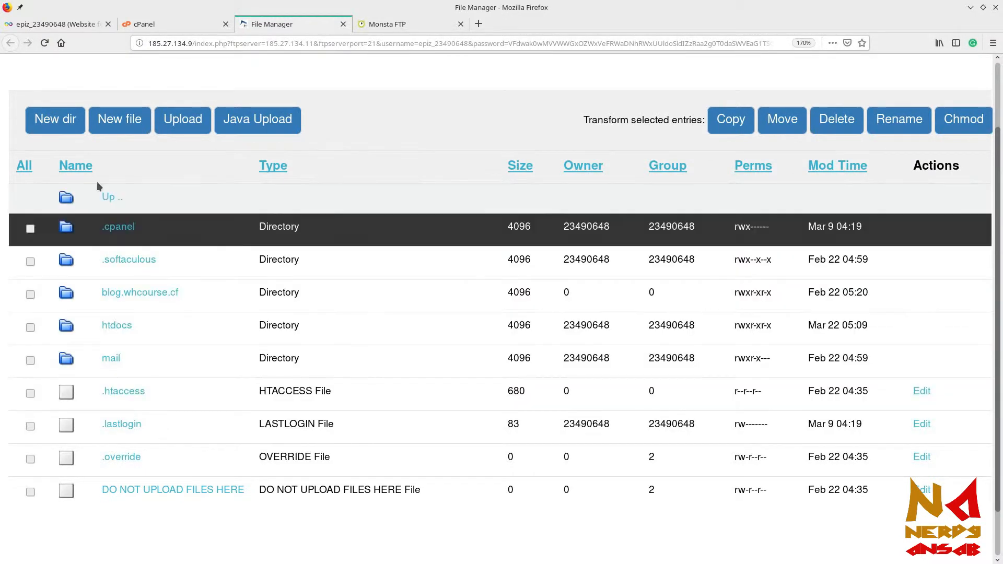
{"action": "left_click", "coordinate": [390, 18]}
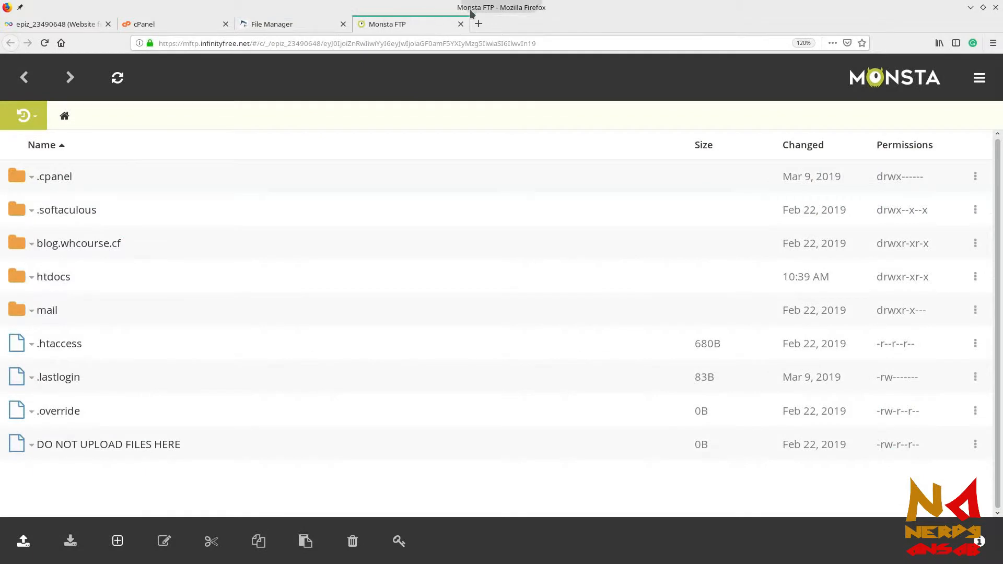
{"action": "left_click", "coordinate": [460, 24]}
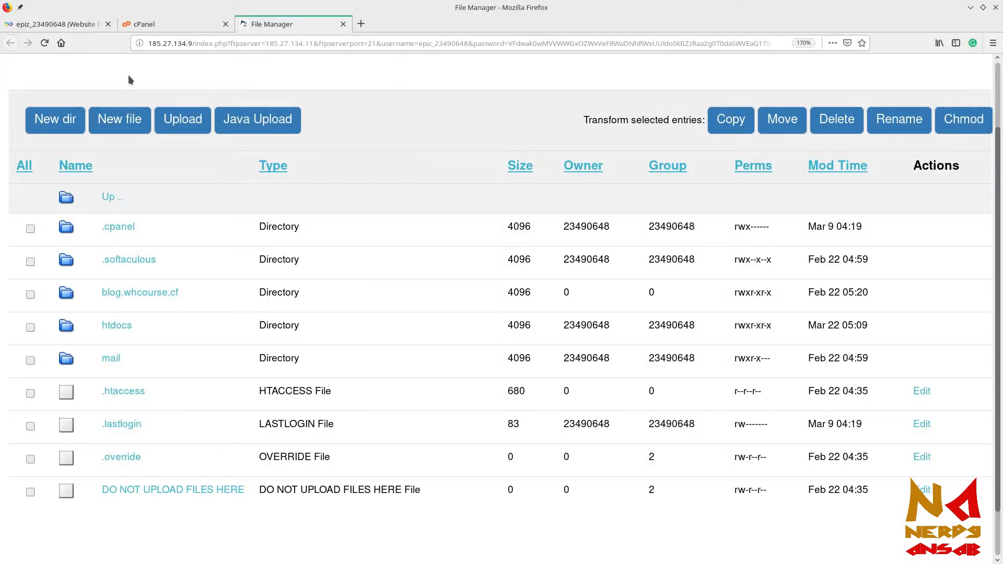
{"action": "left_click", "coordinate": [167, 20]}
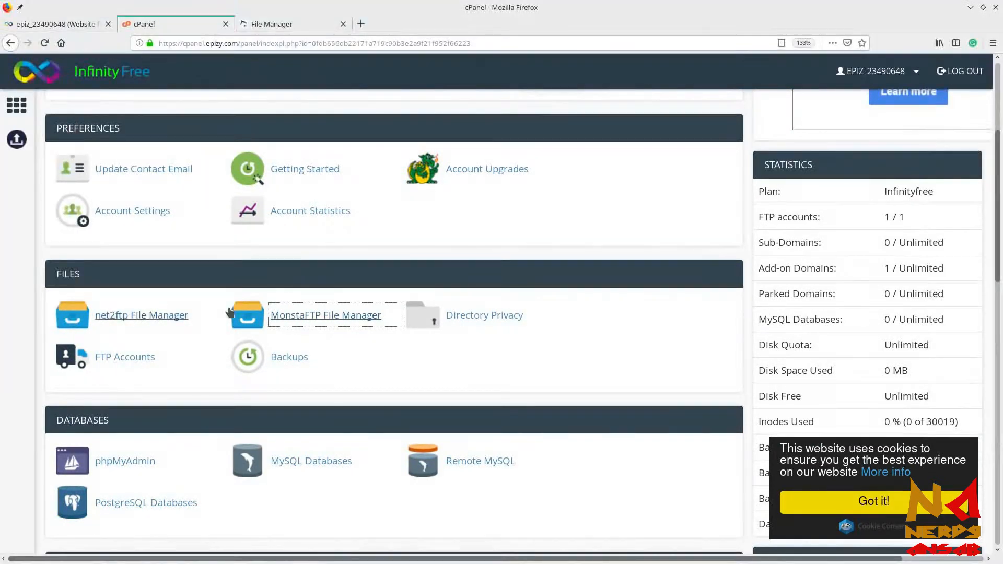
{"action": "left_click", "coordinate": [277, 30]}
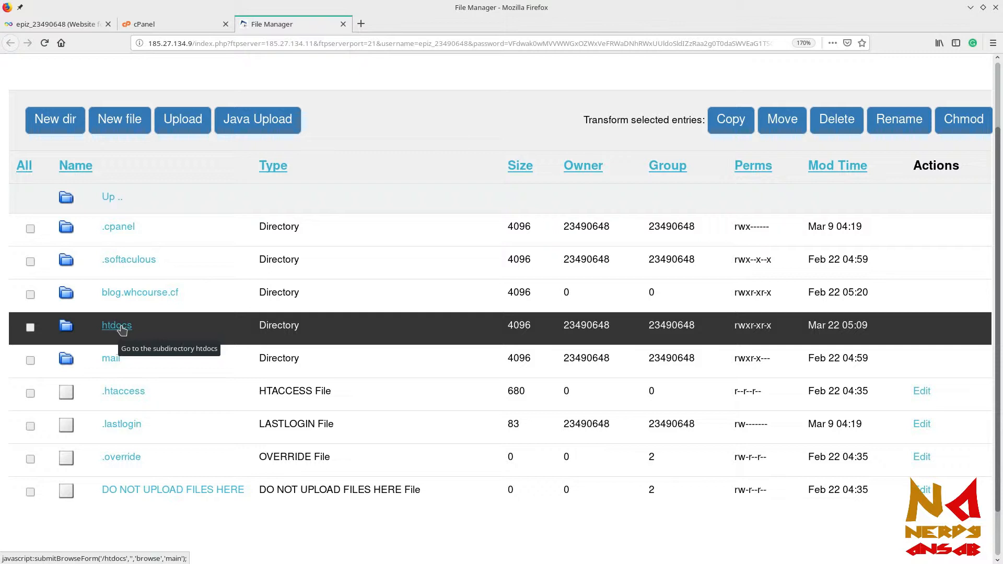
View the htdocs folder, then read the root folder's .htaccess file and return to the file list.
{"action": "left_click", "coordinate": [118, 326]}
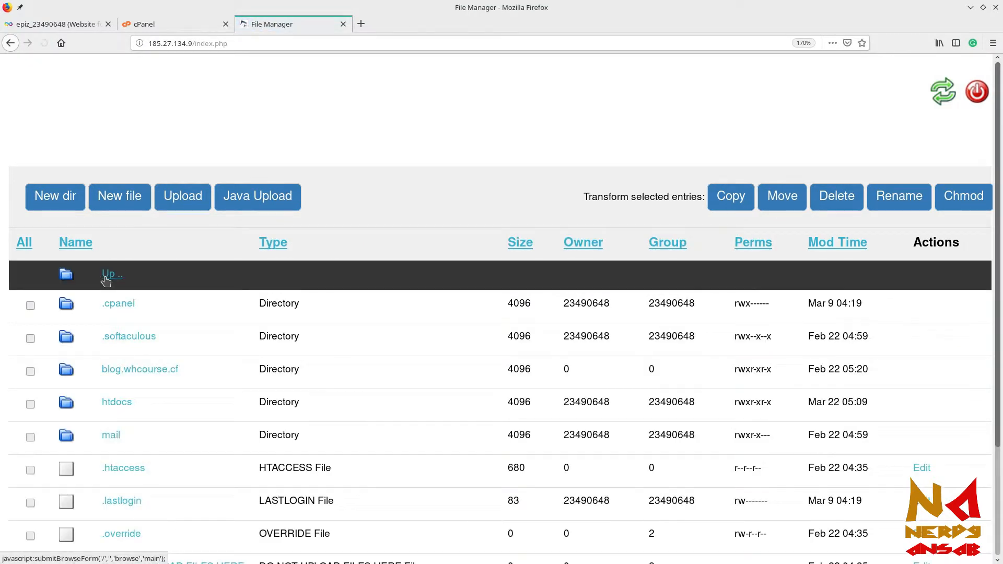
{"action": "scroll", "coordinate": [178, 282], "scroll_direction": "down", "scroll_amount": 3}
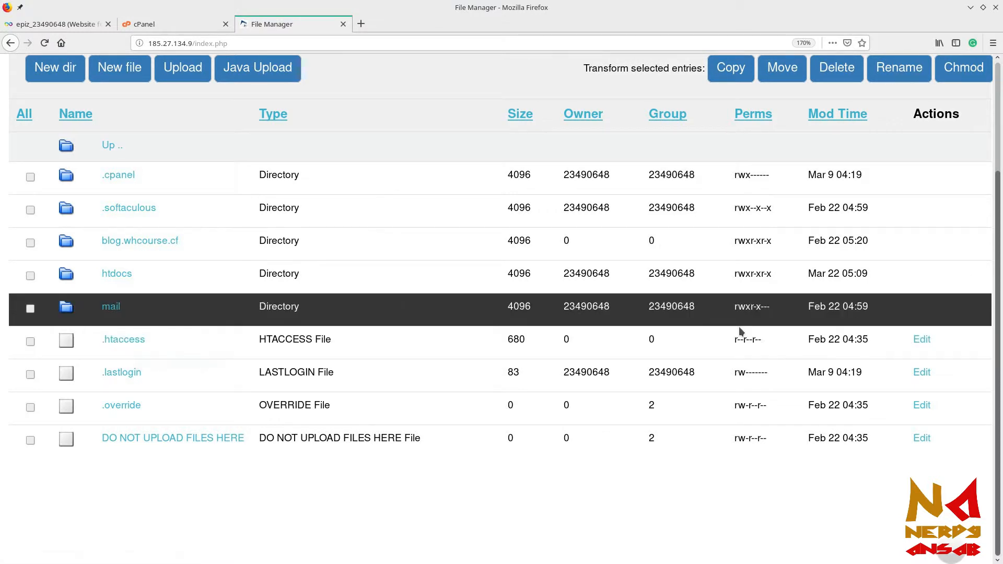
{"action": "left_click", "coordinate": [921, 340]}
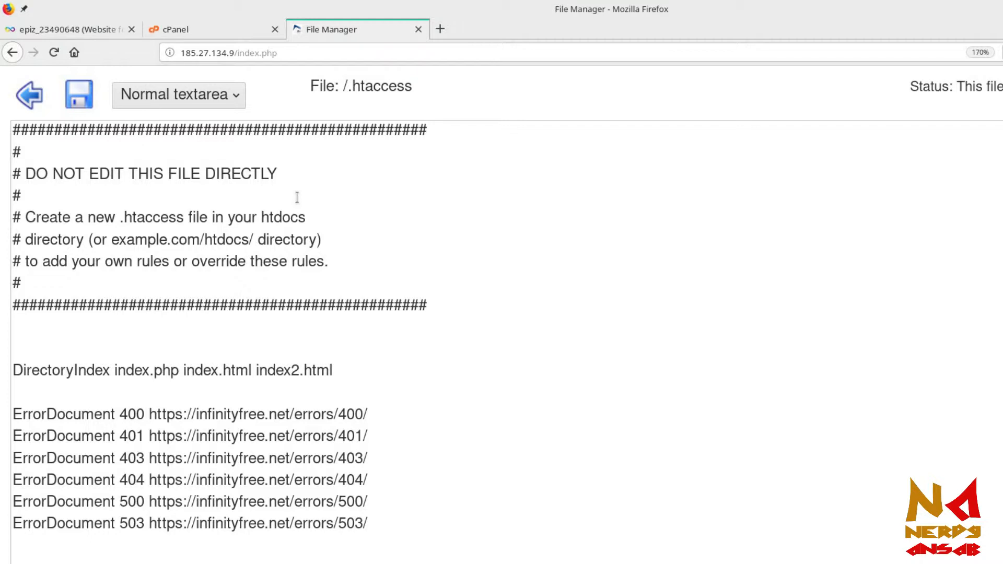
{"action": "left_click", "coordinate": [29, 94]}
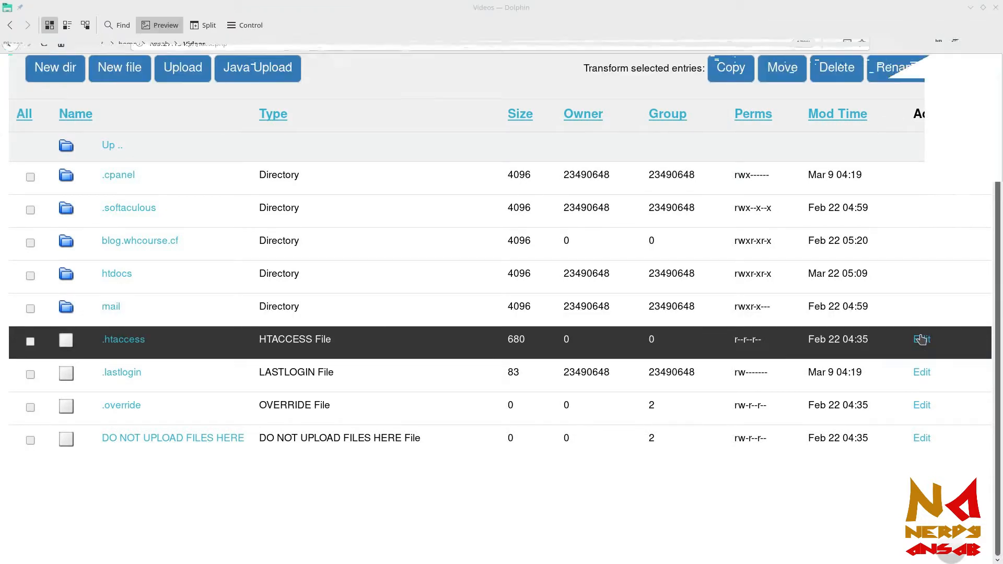
Reopen the root .htaccess file, examine its DirectoryIndex and ErrorDocument lines, and leave the editor without saving.
{"action": "left_click", "coordinate": [922, 340]}
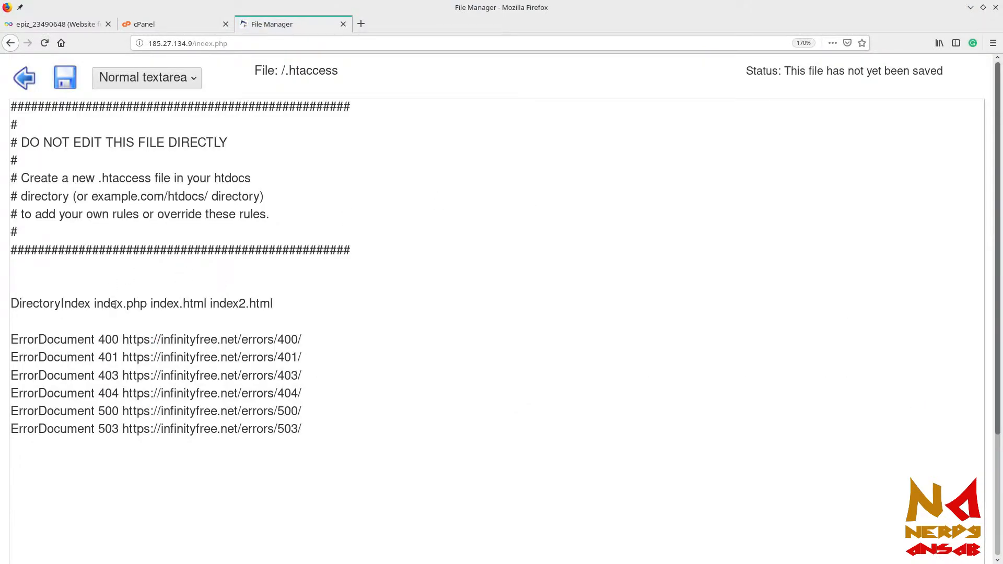
{"action": "left_click", "coordinate": [96, 305]}
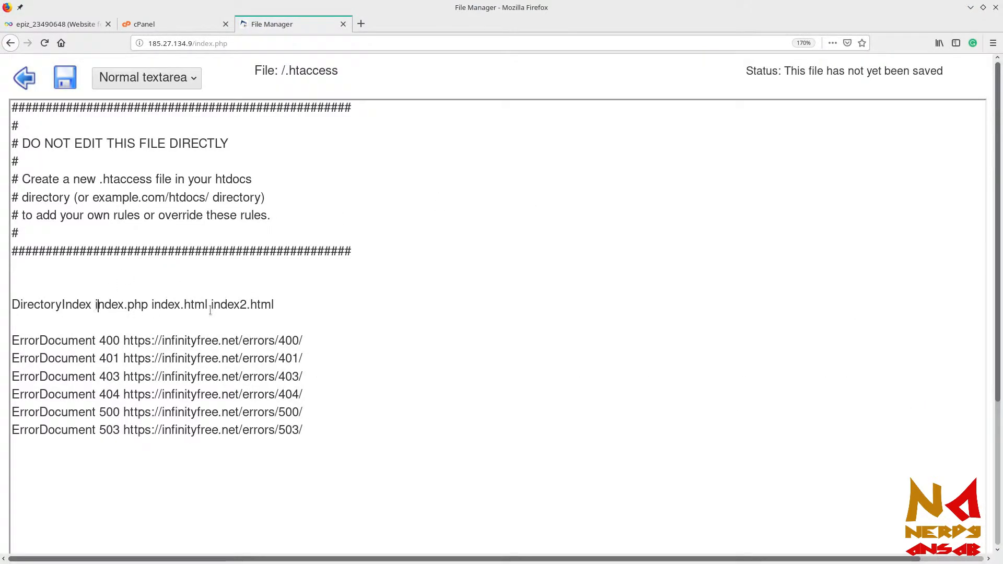
{"action": "left_click_drag", "start_coordinate": [309, 431], "coordinate": [34, 303]}
{"action": "left_click", "coordinate": [33, 303]}
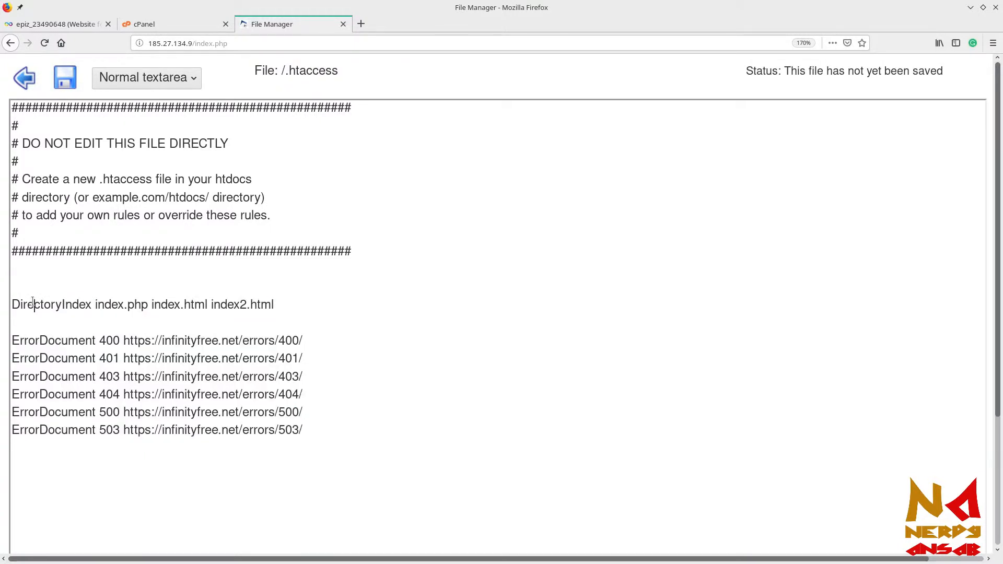
{"action": "left_click", "coordinate": [74, 76]}
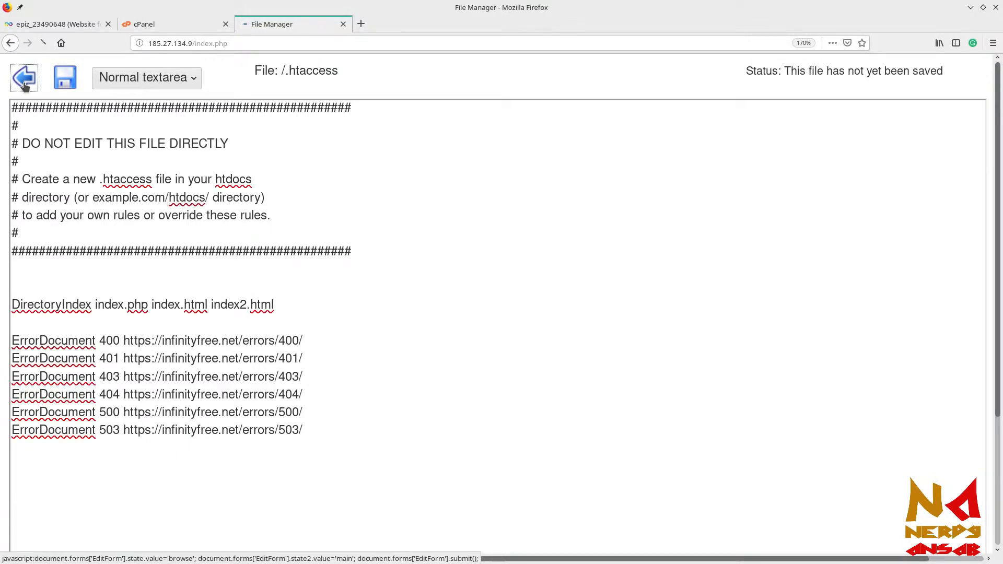
Open the htdocs folder from the root file list.
{"action": "scroll", "coordinate": [128, 274], "scroll_direction": "down", "scroll_amount": 3}
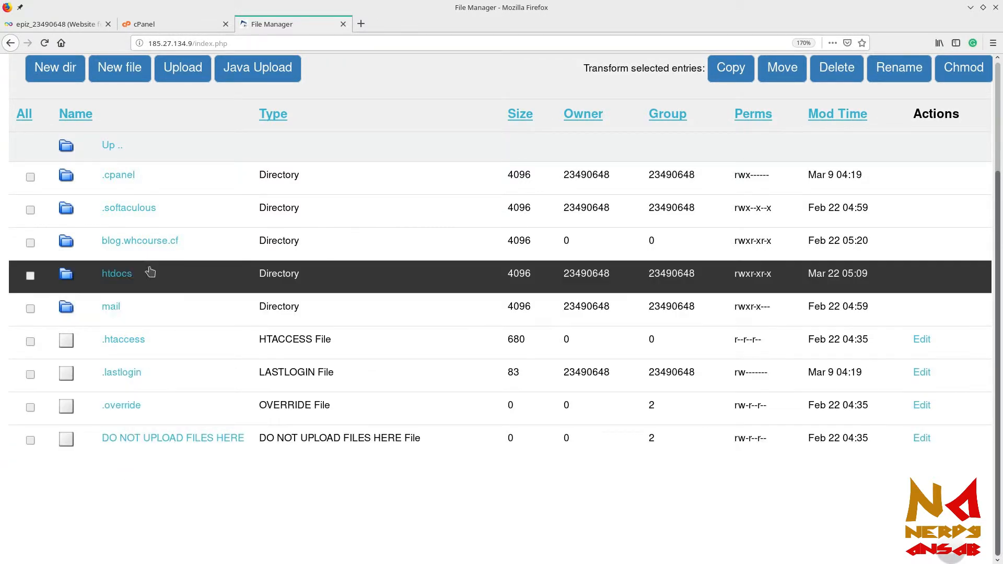
{"action": "left_click", "coordinate": [118, 276]}
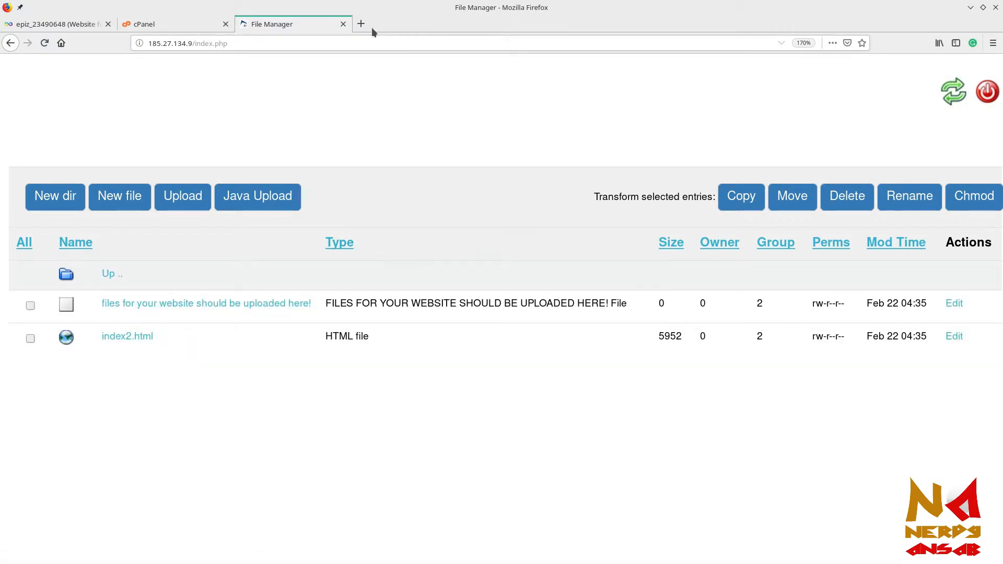
View the live website whcourse.cf in a new browser tab.
{"action": "left_click", "coordinate": [362, 23]}
{"action": "type", "text": "w"}
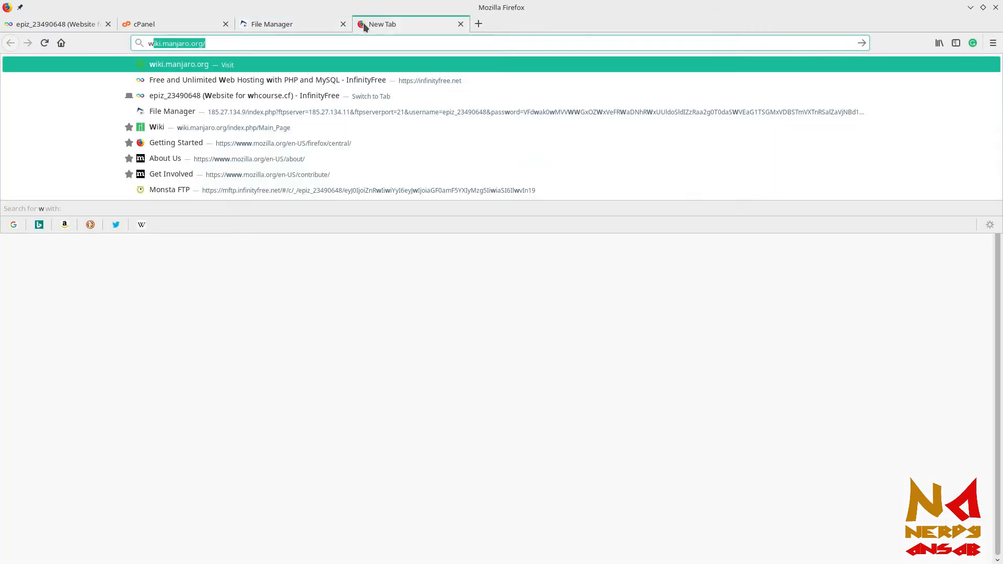
{"action": "type", "text": "hcourse."}
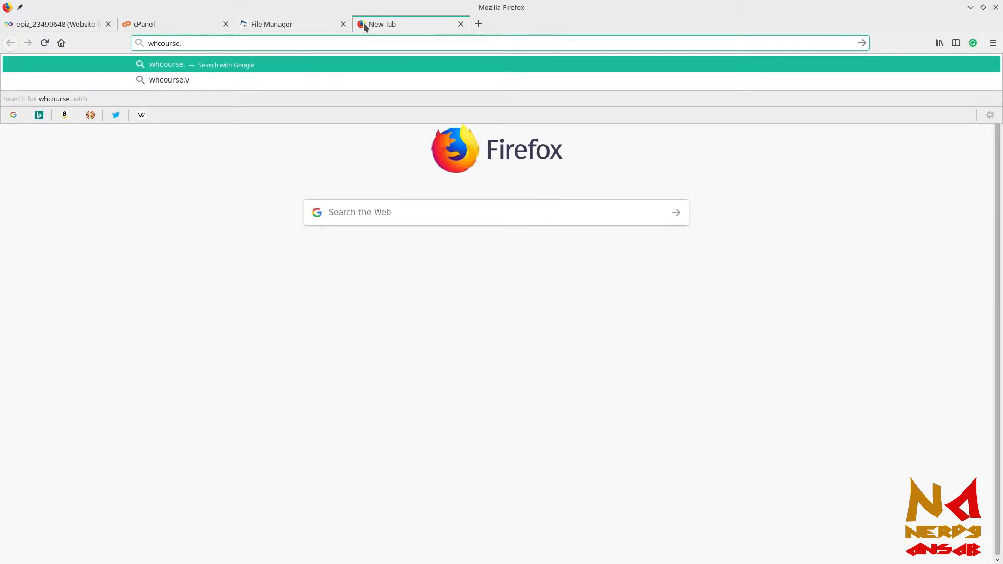
{"action": "type", "text": "cf"}
{"action": "key", "text": "Return"}
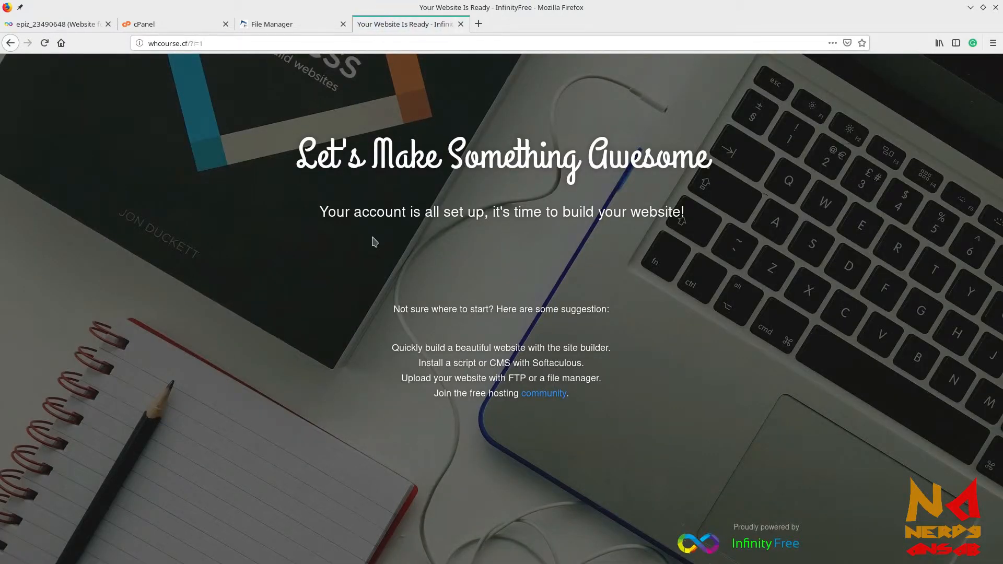
{"action": "key", "text": "ctrl+plus"}
{"action": "key", "text": "ctrl+plus"}
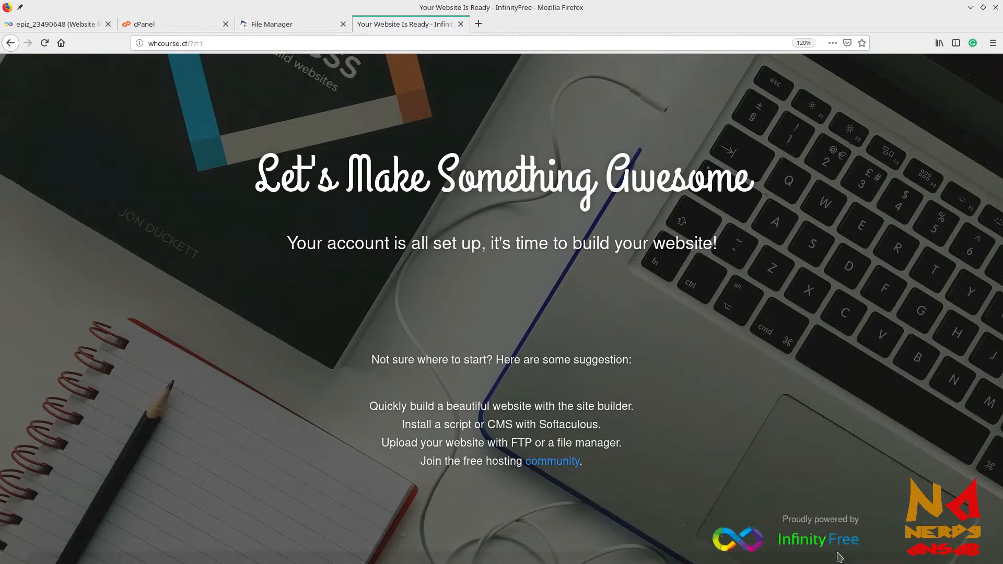
{"action": "left_click", "coordinate": [283, 22]}
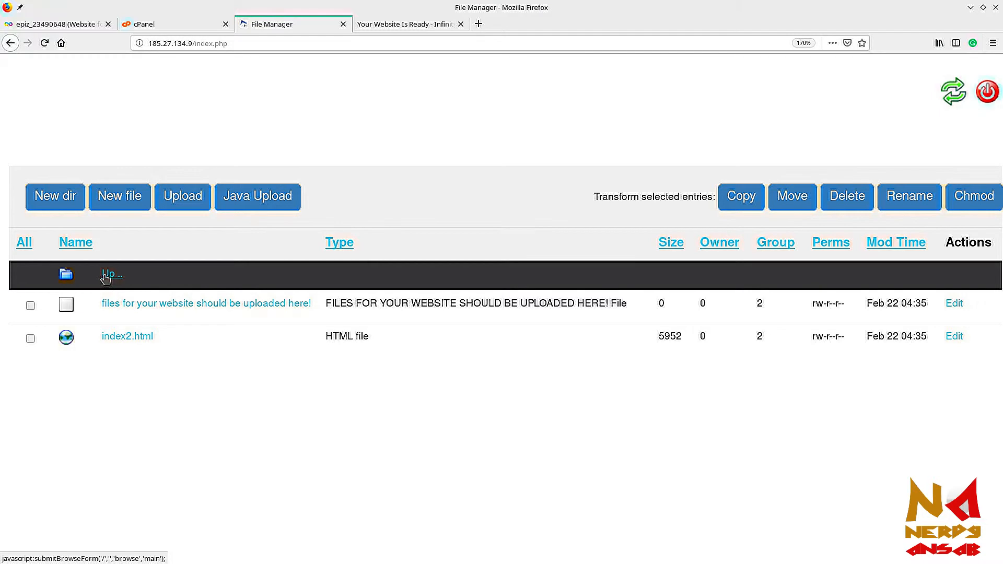
{"action": "middle_click", "coordinate": [112, 273]}
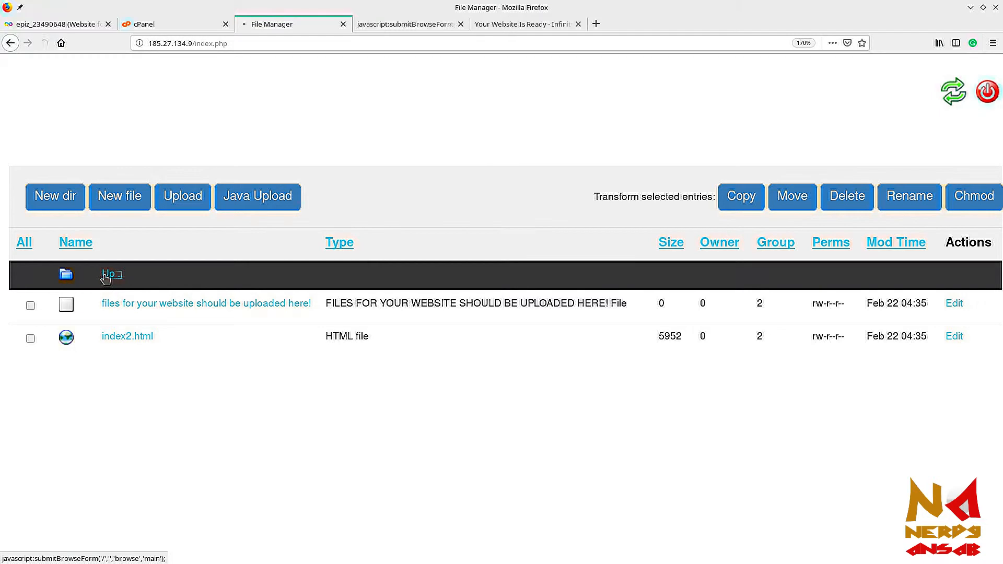
{"action": "left_click", "coordinate": [410, 26]}
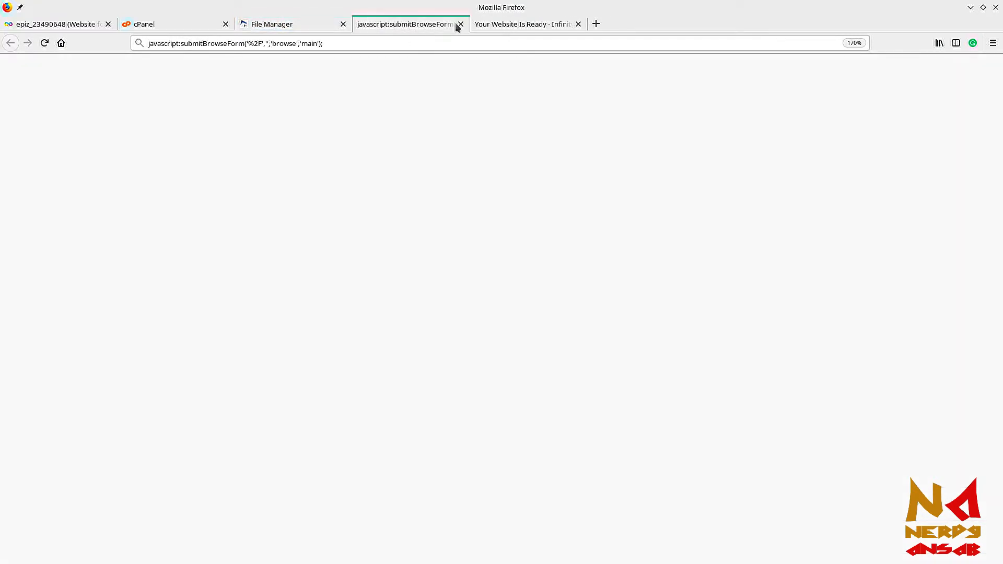
{"action": "left_click", "coordinate": [462, 25]}
Open a second net2ftp File Manager from cPanel and open the htdocs folder in the existing file manager.
{"action": "left_click", "coordinate": [172, 24]}
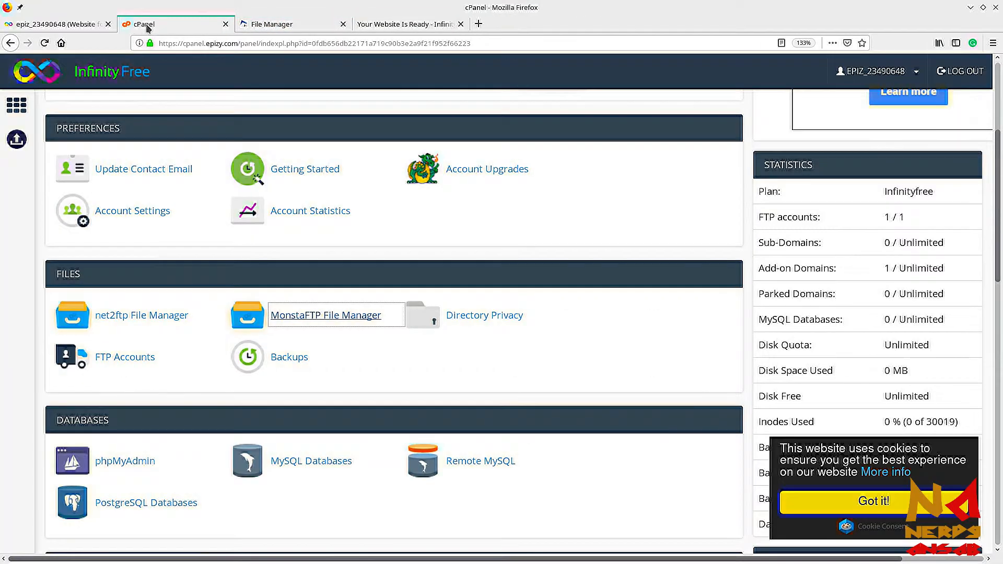
{"action": "middle_click", "coordinate": [125, 315]}
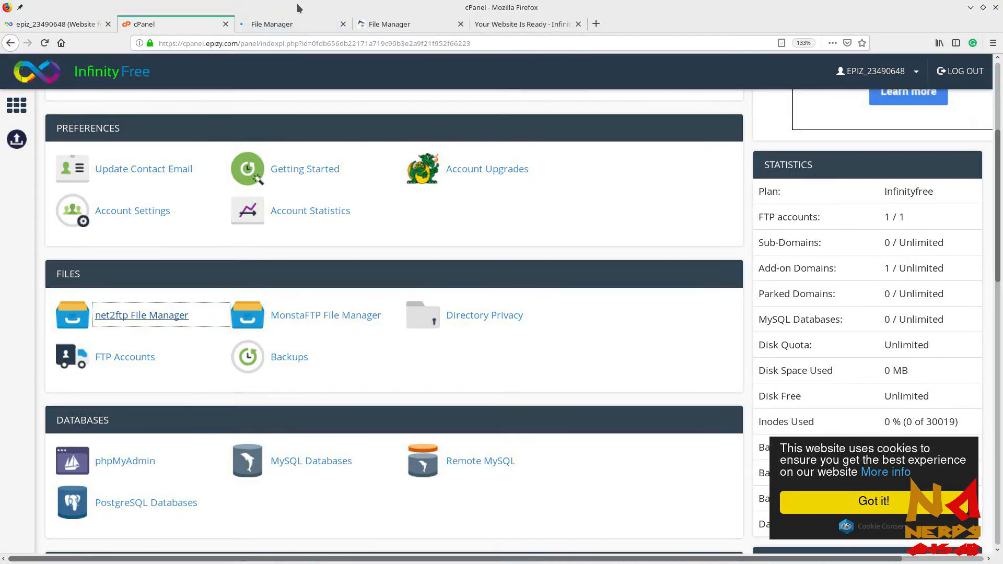
{"action": "left_click", "coordinate": [298, 23]}
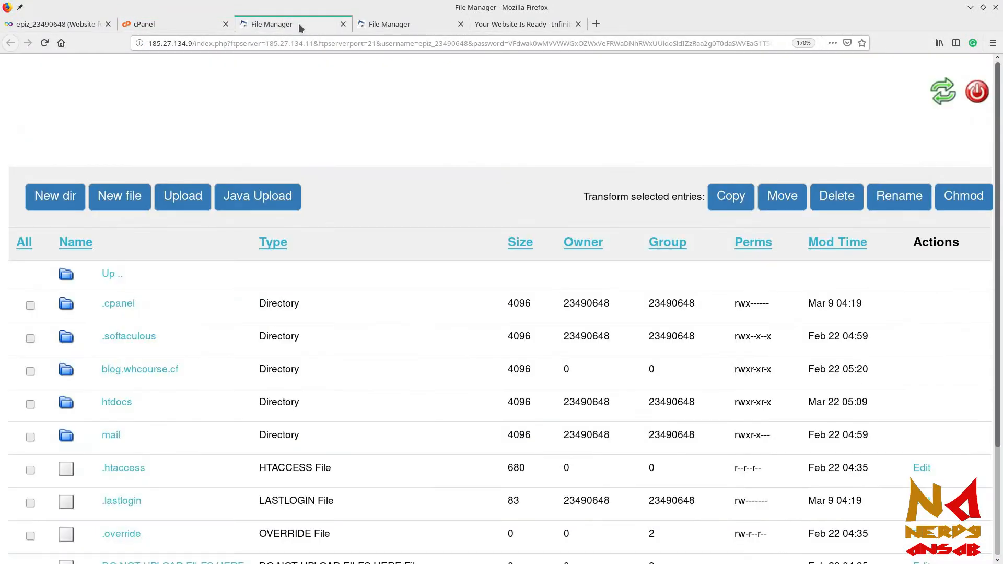
{"action": "left_click", "coordinate": [393, 25]}
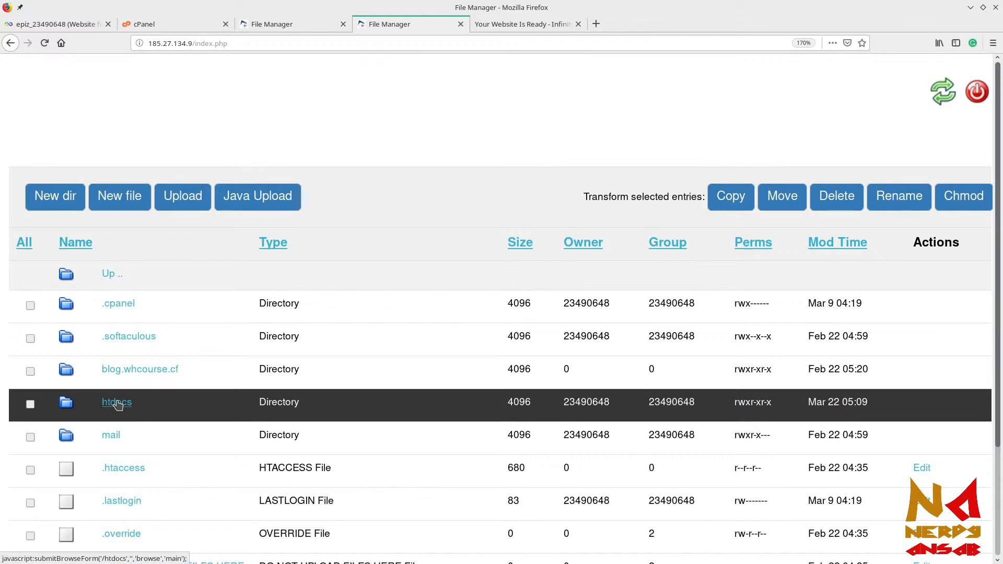
{"action": "left_click", "coordinate": [116, 402]}
Copy the DirectoryIndex line and all ErrorDocument lines from the root folder's .htaccess file.
{"action": "left_click", "coordinate": [272, 25]}
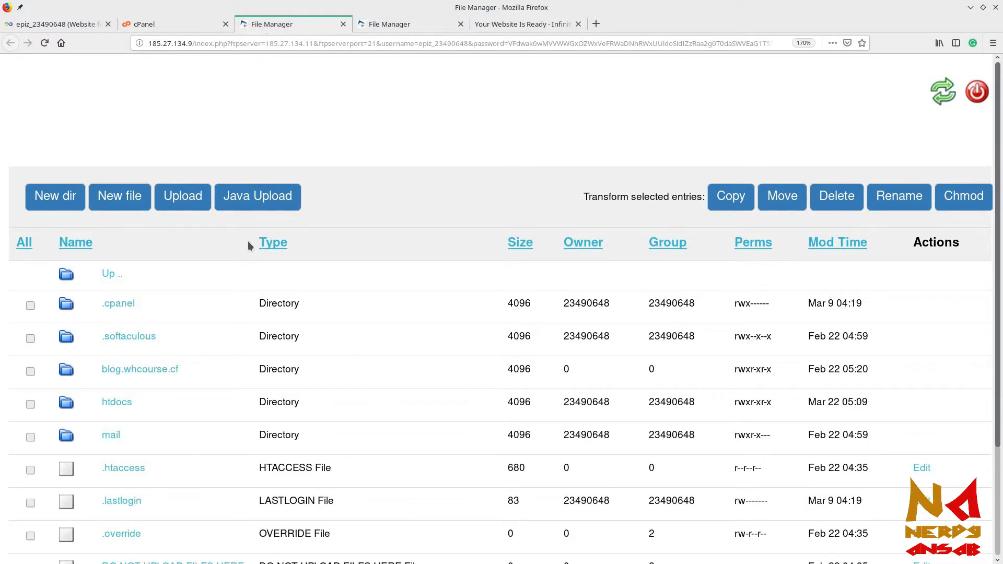
{"action": "scroll", "coordinate": [248, 240], "scroll_direction": "down", "scroll_amount": 2}
{"action": "scroll", "coordinate": [247, 246], "scroll_direction": "down", "scroll_amount": 1}
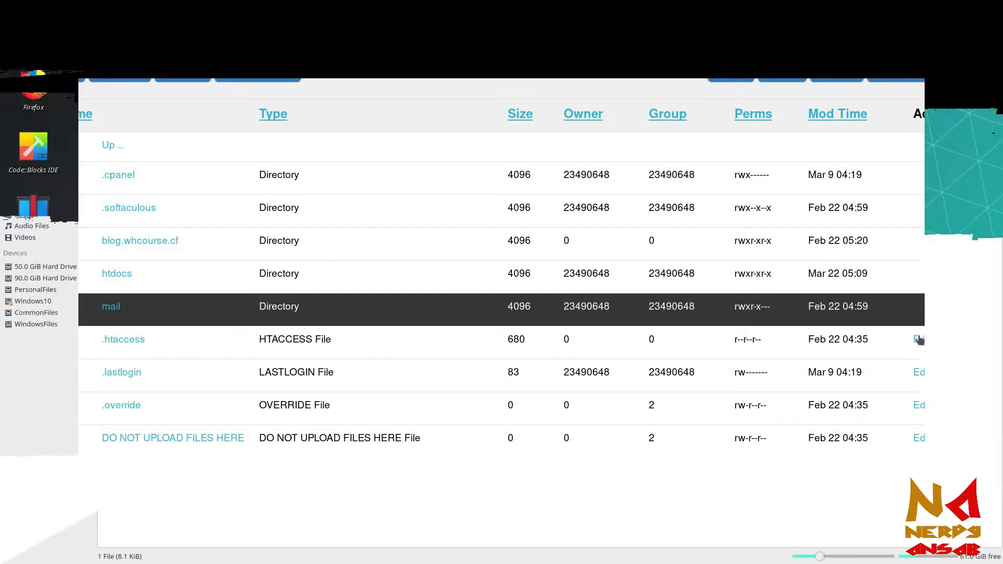
{"action": "left_click", "coordinate": [920, 339]}
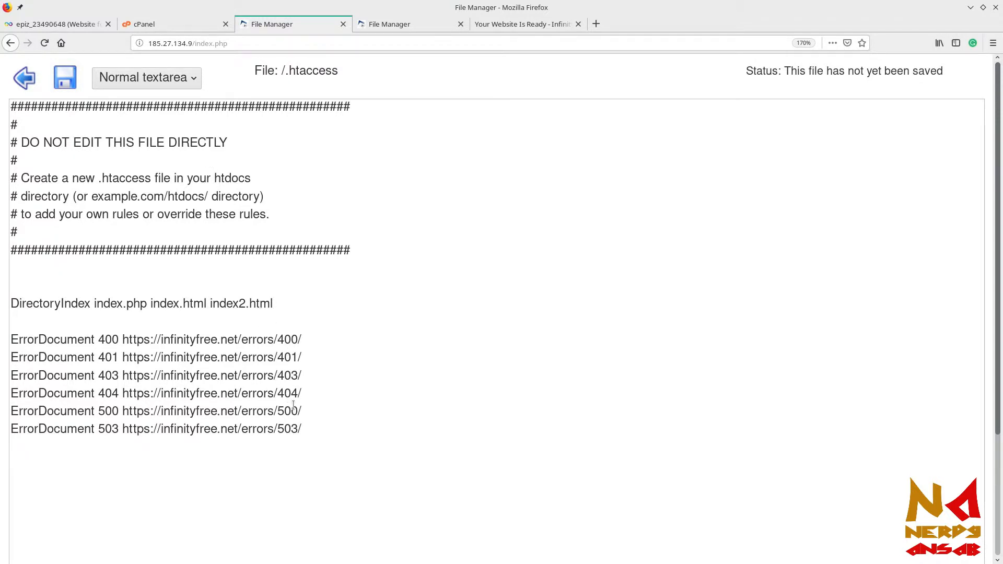
{"action": "left_click", "coordinate": [313, 428]}
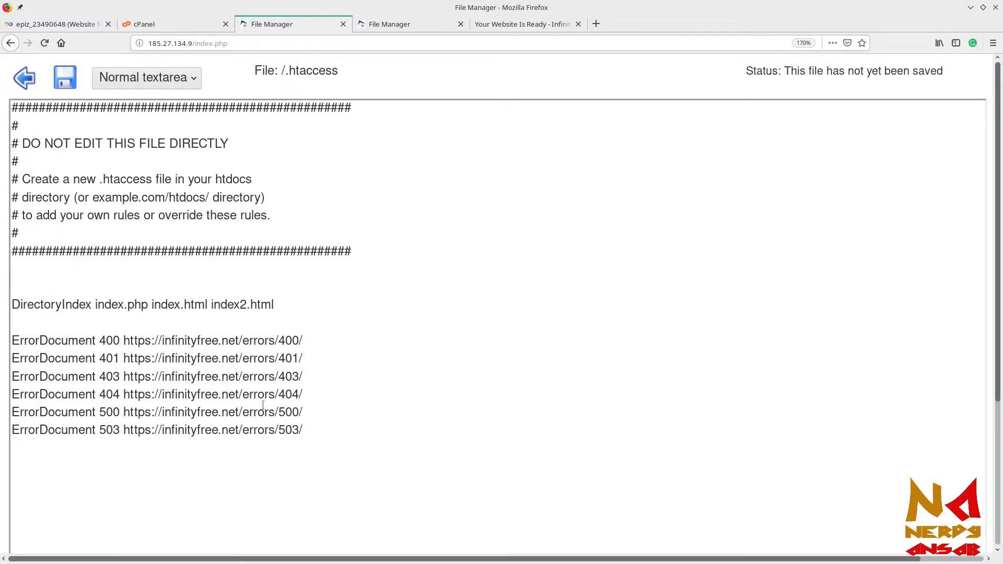
{"action": "left_click_drag", "start_coordinate": [308, 429], "coordinate": [11, 305]}
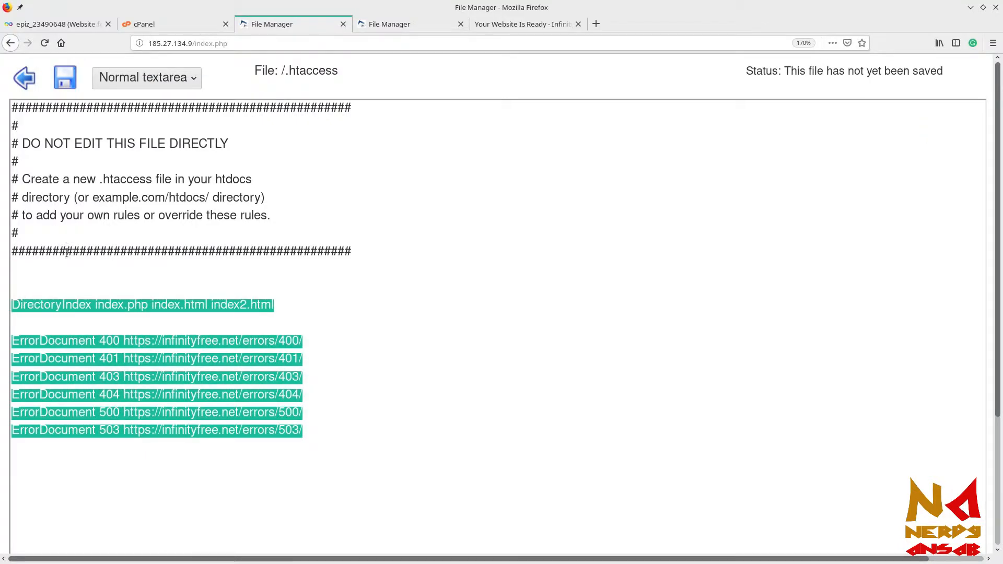
{"action": "right_click", "coordinate": [64, 307]}
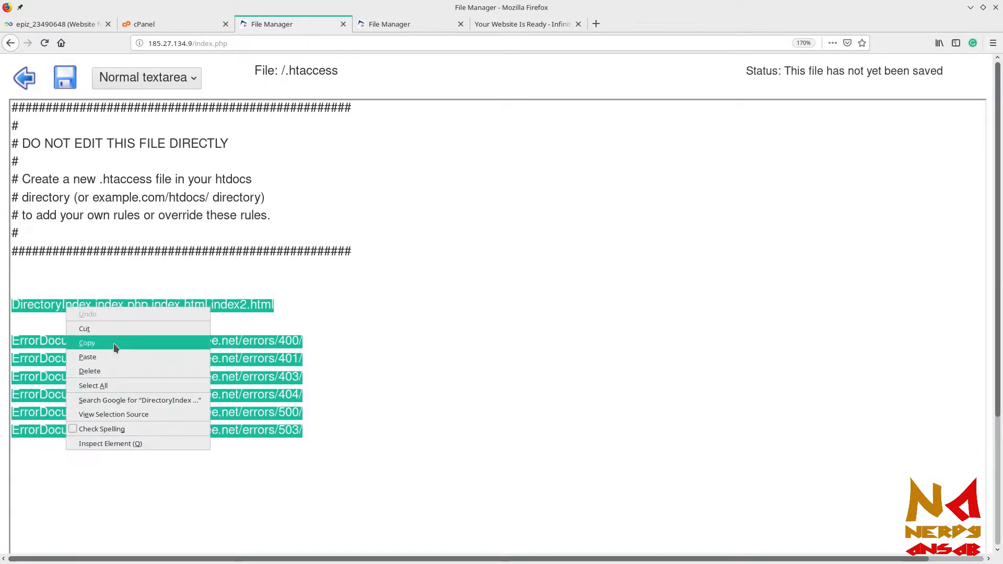
{"action": "left_click", "coordinate": [114, 343]}
Create a .htaccess file in the htdocs folder containing only the copied DirectoryIndex and ErrorDocument lines, and save it.
{"action": "left_click", "coordinate": [27, 82]}
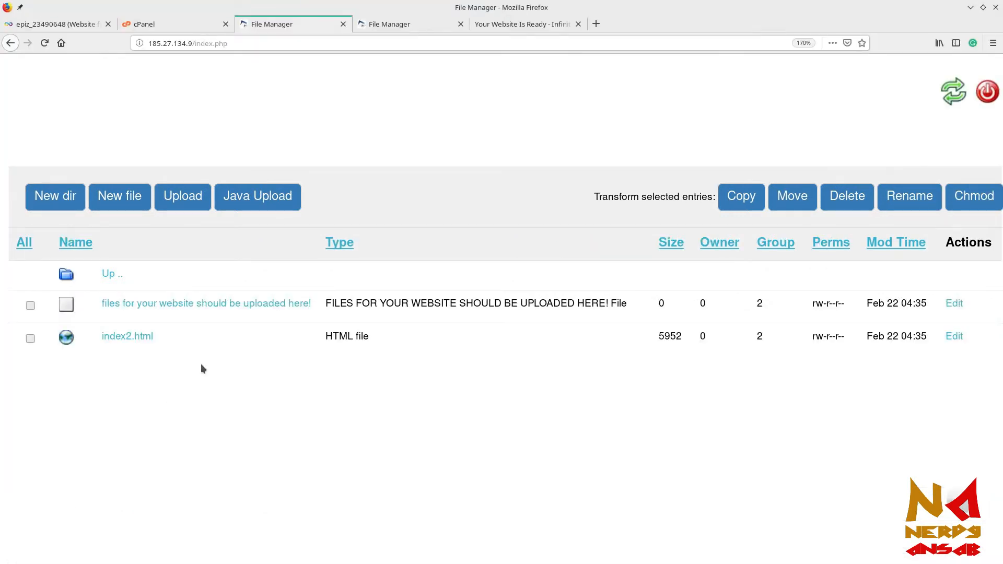
{"action": "left_click", "coordinate": [120, 196]}
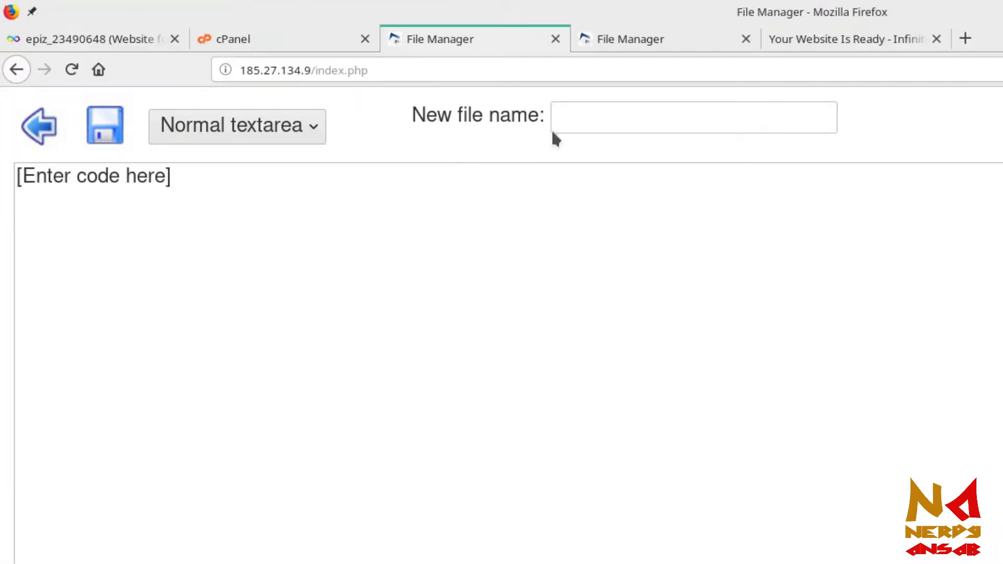
{"action": "left_click", "coordinate": [598, 122]}
{"action": "type", "text": ".htaccess"}
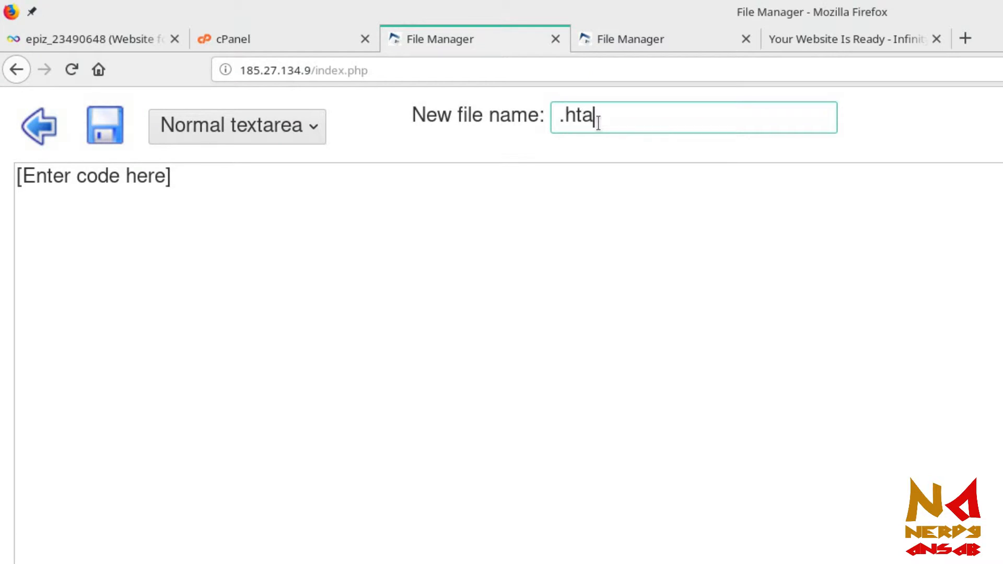
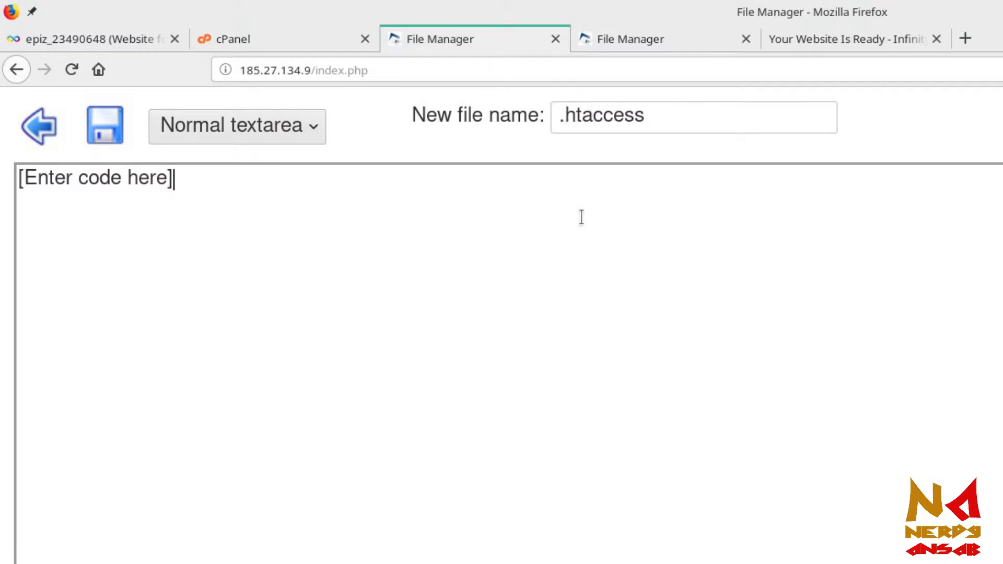
{"action": "key", "text": "ctrl+a"}
{"action": "type", "text": "DirectoryIndex index.php index.html index2.html  ErrorDocument 400 https://infinityfree.net/errors/400/ ErrorDocument 401 https://infinityfree.net/errors/401/ ErrorDocument 403 https://infinityfree.net/errors/403/ ErrorDocument 404 https://infinityfree.net/errors/404/ ErrorDocument 500 https://infinityfree.net/errors/500/ ErrorDocument 503 https://infinityfree.net/errors/503/"}
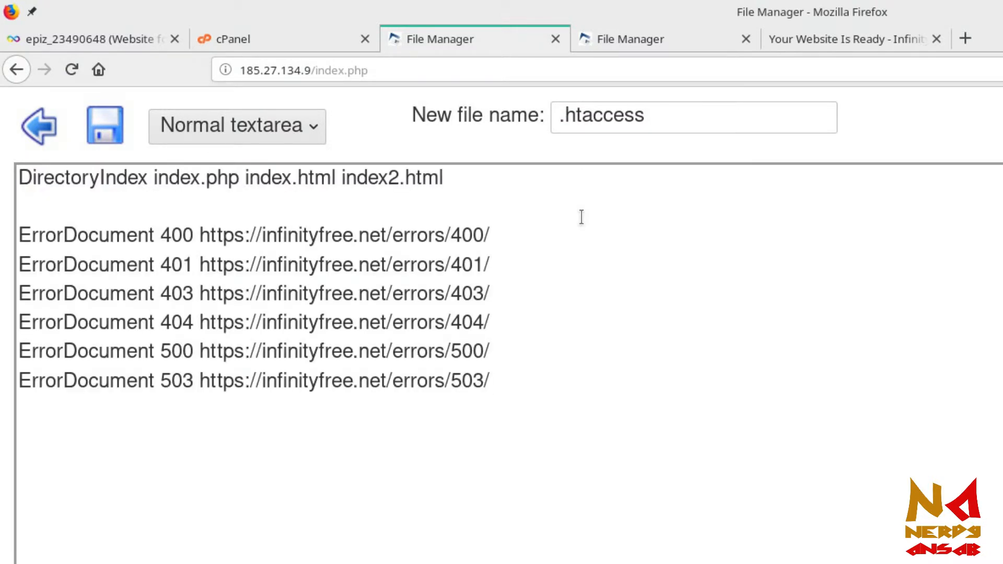
{"action": "left_click", "coordinate": [115, 134]}
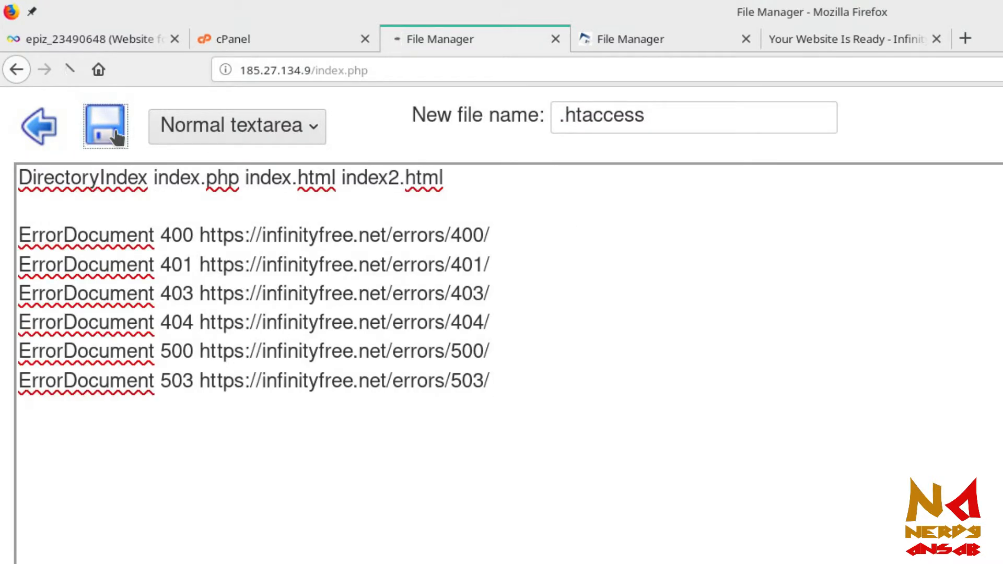
Start another new file in the htdocs folder and name it index.php.
{"action": "left_click", "coordinate": [622, 36]}
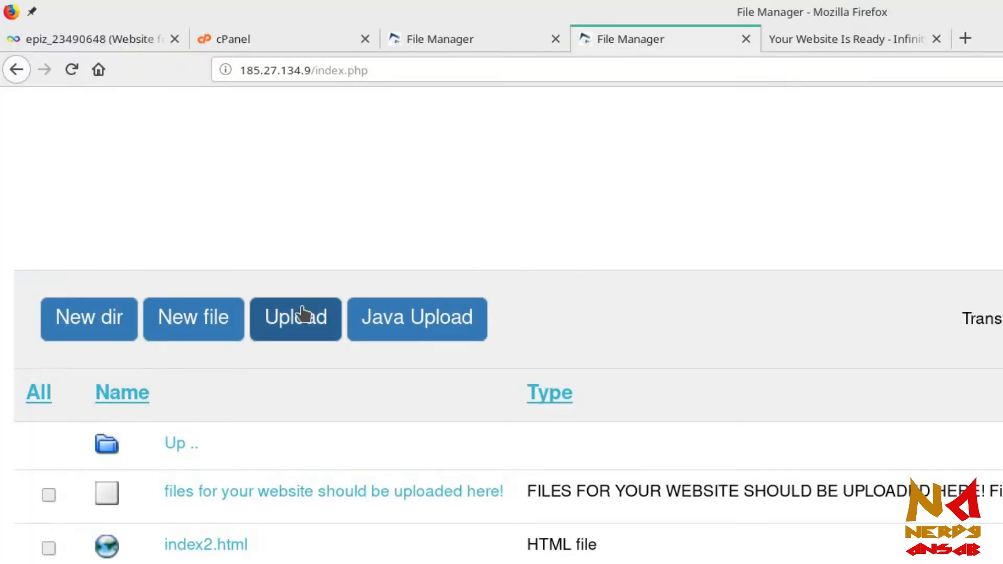
{"action": "left_click", "coordinate": [213, 320]}
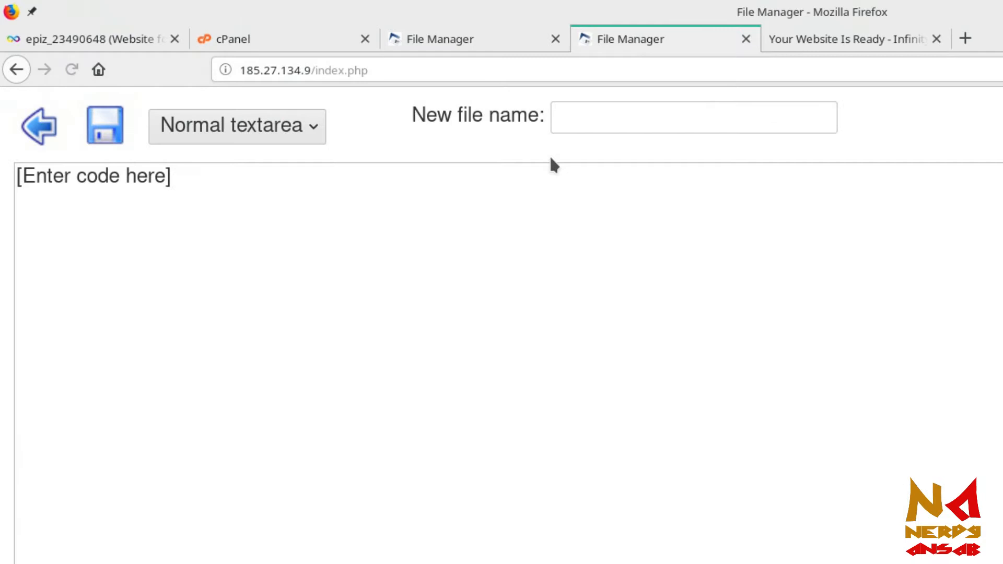
{"action": "left_click", "coordinate": [624, 127]}
{"action": "type", "text": "index.php"}
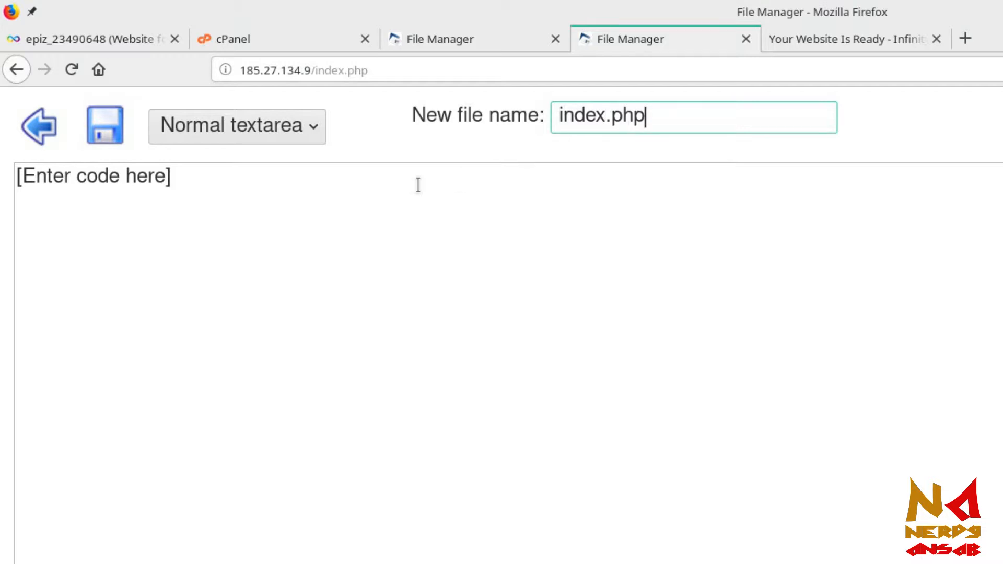
Replace the placeholder code in index.php with "Hello! this is nerdy ansab" and save the file.
{"action": "left_click", "coordinate": [393, 188]}
{"action": "key", "text": "ctrl+a"}
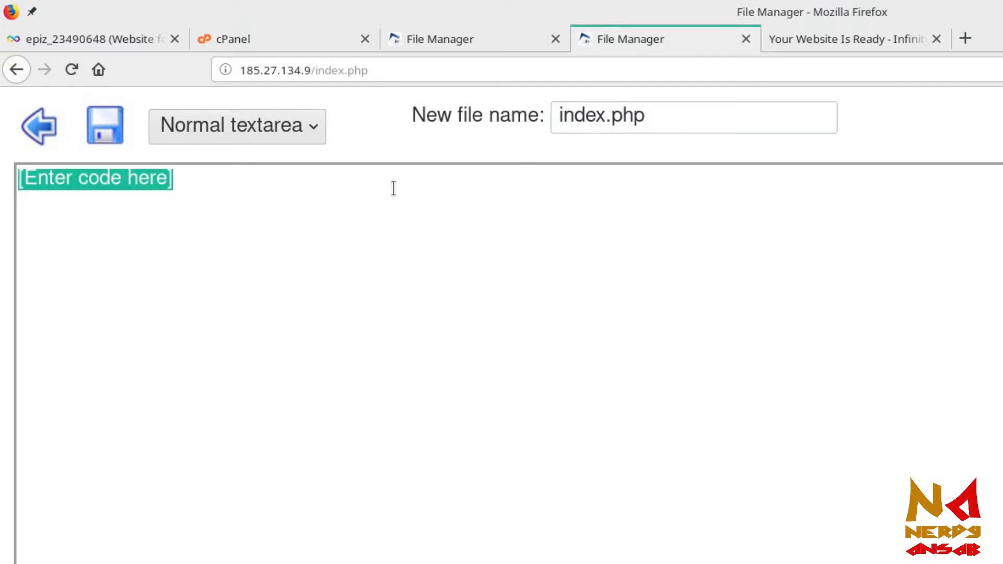
{"action": "type", "text": "FH"}
{"action": "key", "text": "BackSpace"}
{"action": "key", "text": "BackSpace"}
{"action": "type", "text": "Hello! his"}
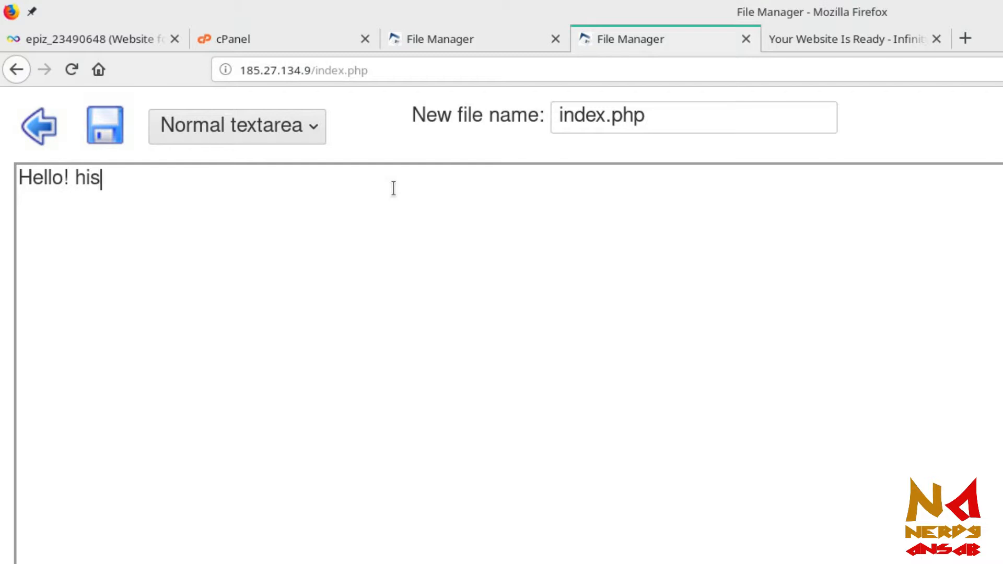
{"action": "key", "text": "BackSpace"}
{"action": "key", "text": "BackSpace"}
{"action": "key", "text": "BackSpace"}
{"action": "key", "text": "BackSpace"}
{"action": "type", "text": "this is nerdy ansab"}
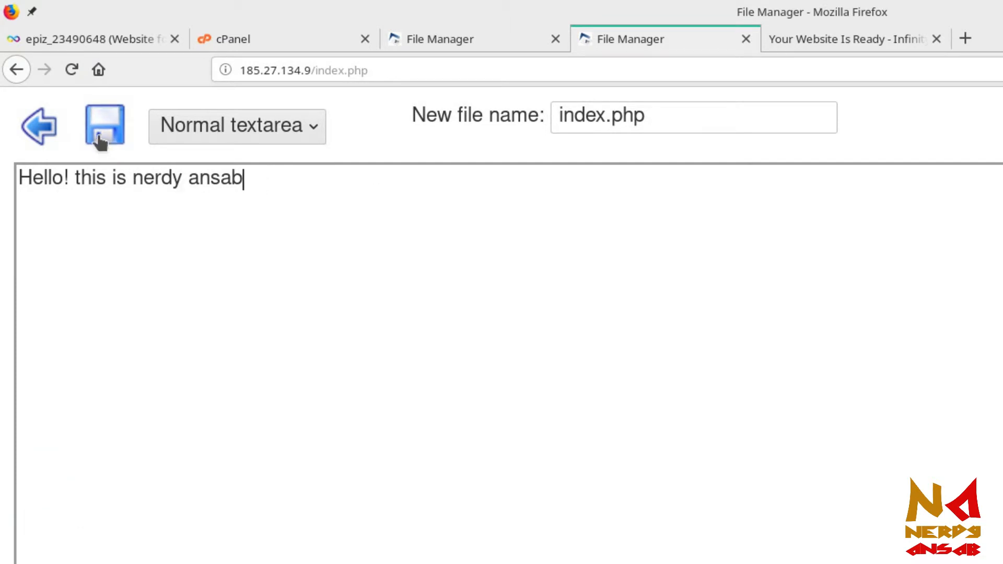
{"action": "left_click", "coordinate": [101, 140]}
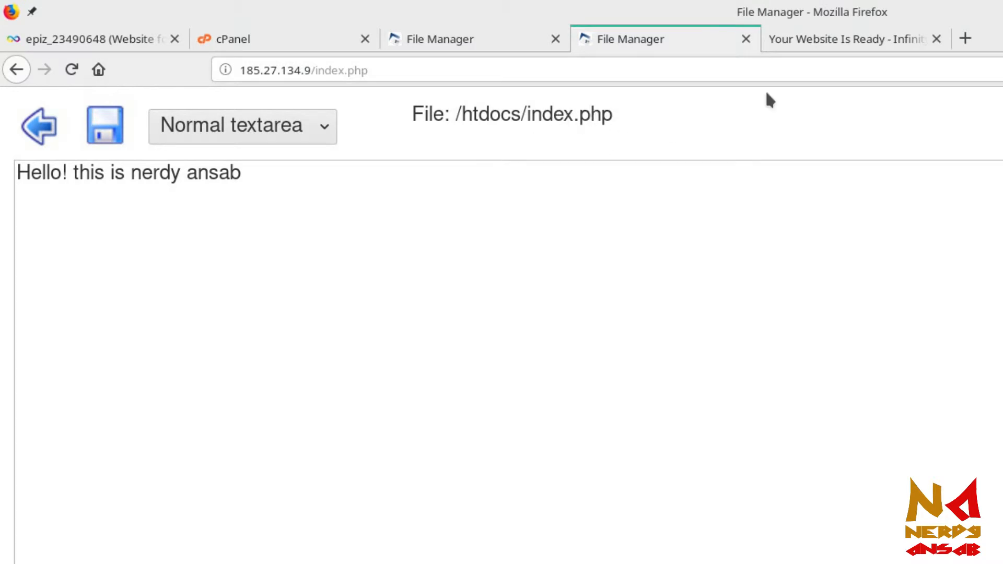
Reload the live website whcourse.cf to check its home page.
{"action": "left_click", "coordinate": [823, 41]}
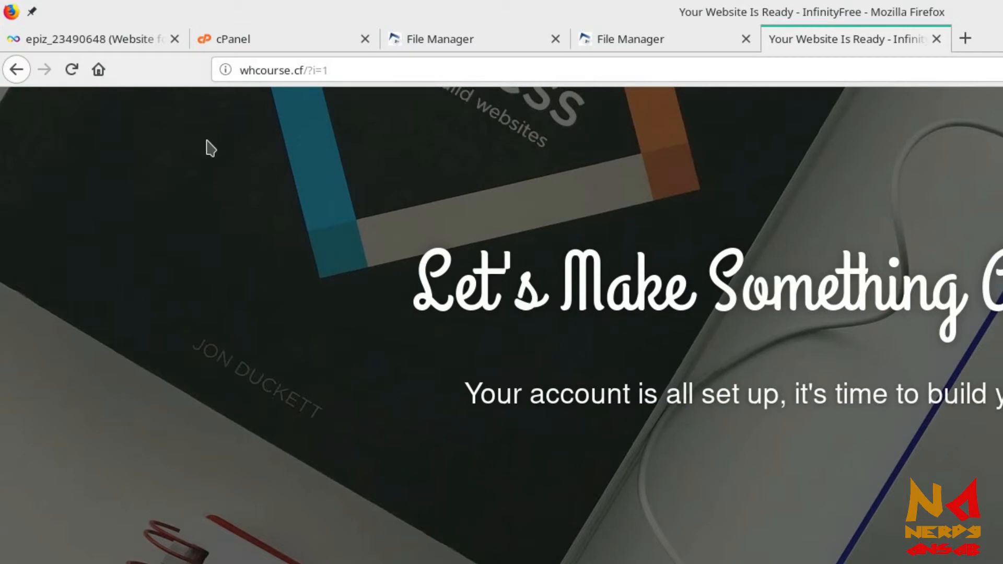
{"action": "left_click", "coordinate": [73, 77]}
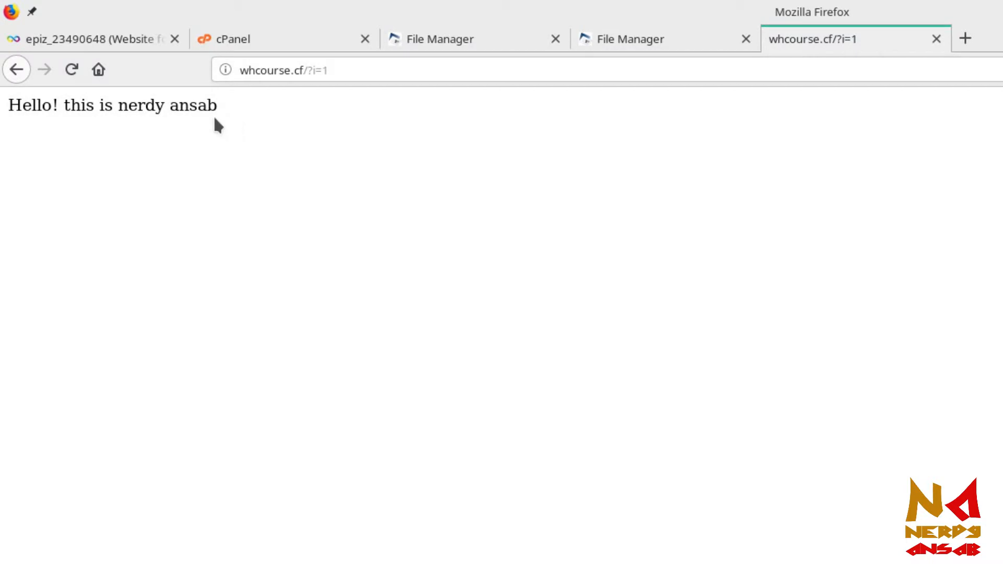
{"action": "key", "text": "F5"}
Compare the index file order in the DirectoryIndex line of htdocs/.htaccess with the page shown on whcourse.cf.
{"action": "left_click", "coordinate": [449, 41]}
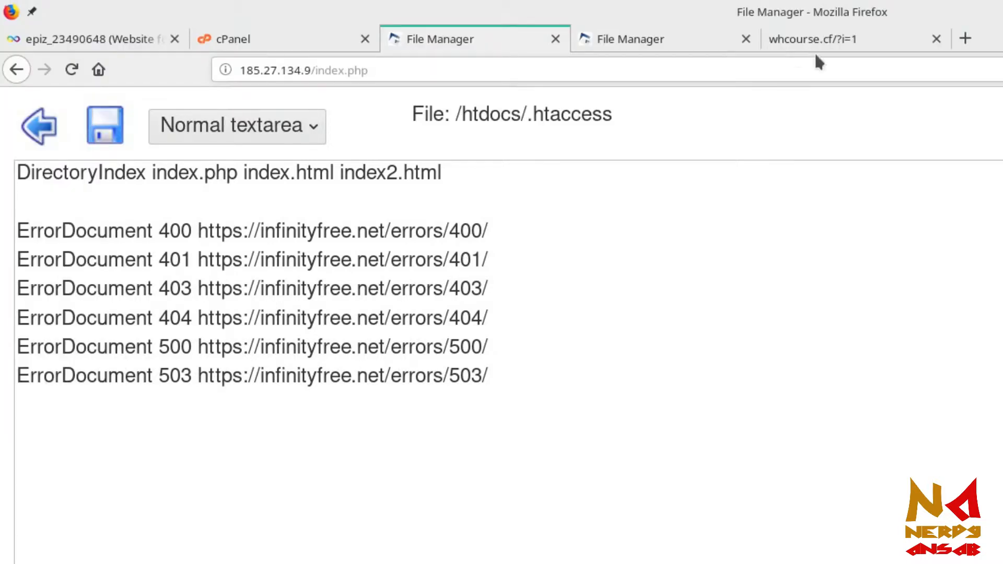
{"action": "left_click", "coordinate": [828, 36]}
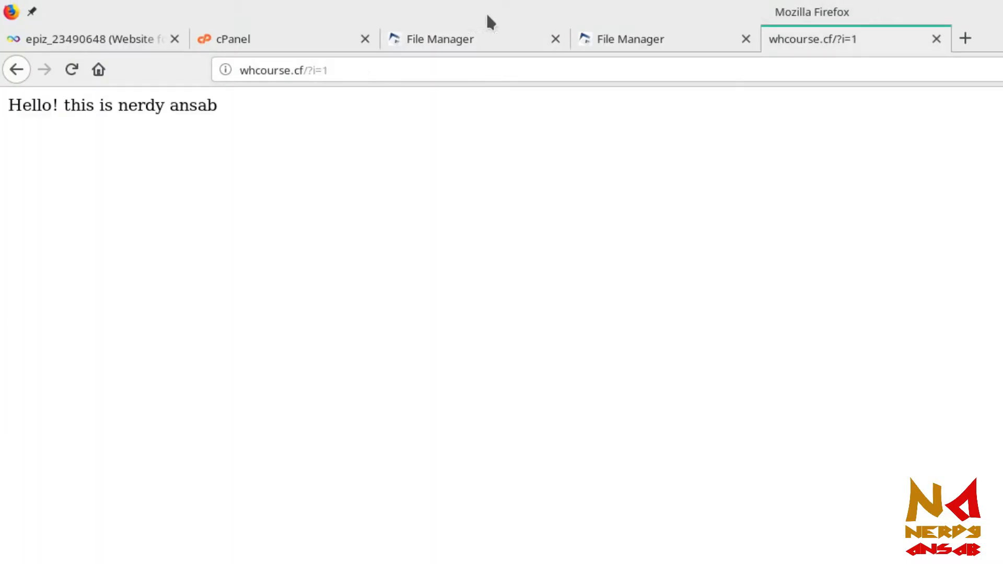
{"action": "left_click", "coordinate": [466, 38]}
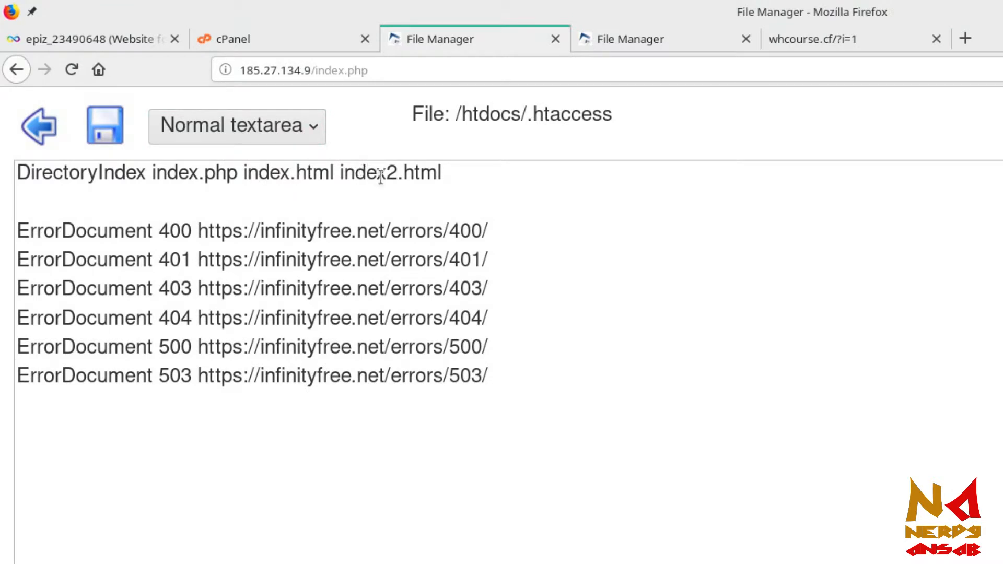
{"action": "left_click", "coordinate": [450, 173]}
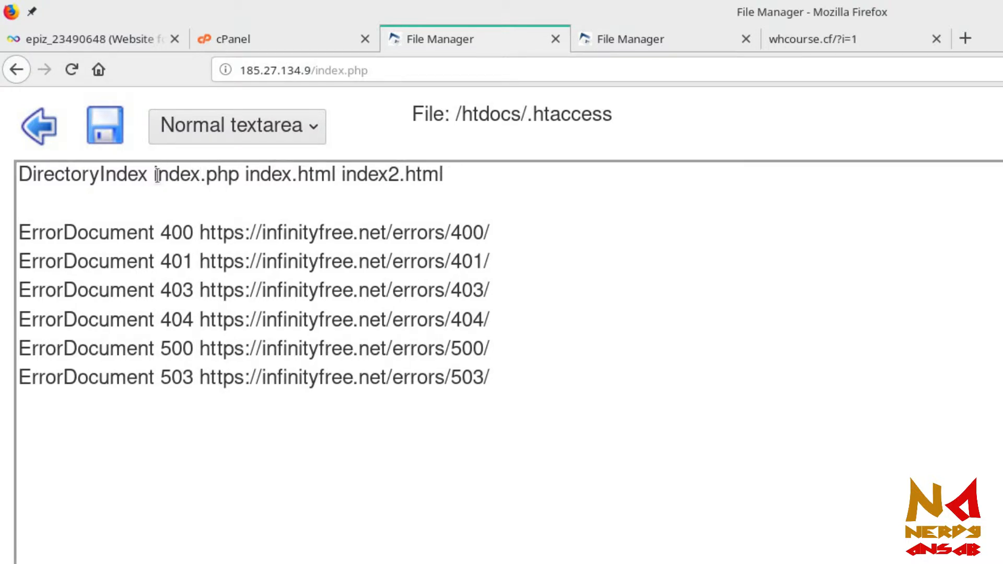
{"action": "left_click_drag", "start_coordinate": [157, 174], "coordinate": [309, 176]}
{"action": "left_click", "coordinate": [237, 176]}
{"action": "left_click", "coordinate": [346, 176]}
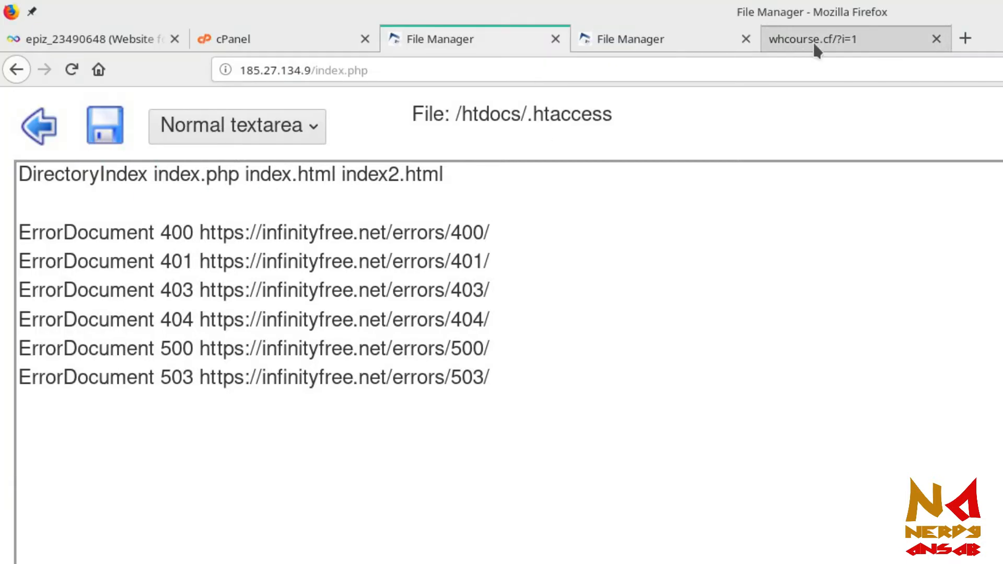
{"action": "left_click", "coordinate": [815, 48]}
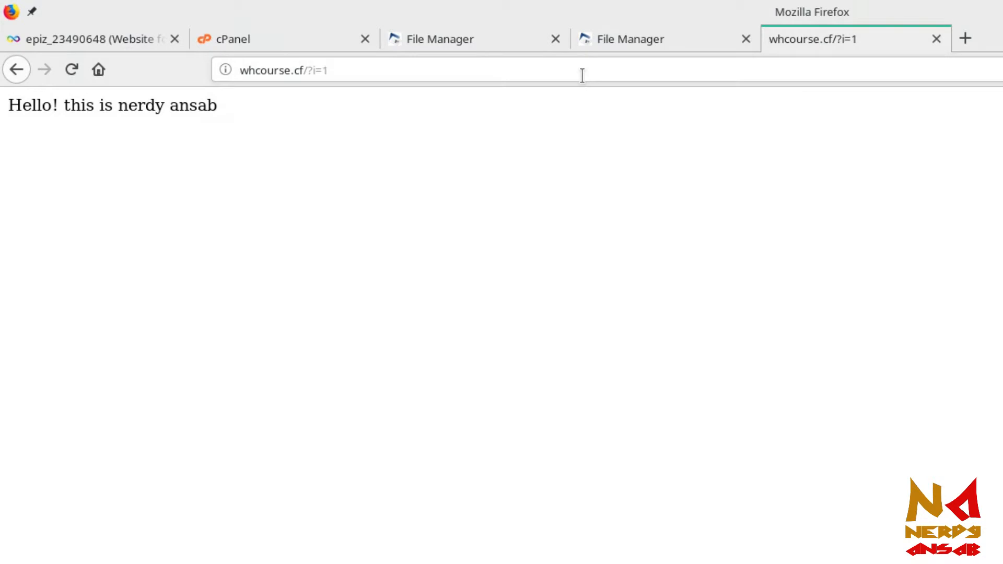
Leave the index.php editor and return to the htdocs file list.
{"action": "left_click", "coordinate": [653, 47]}
{"action": "left_click", "coordinate": [786, 43]}
{"action": "left_click", "coordinate": [692, 42]}
{"action": "left_click", "coordinate": [36, 133]}
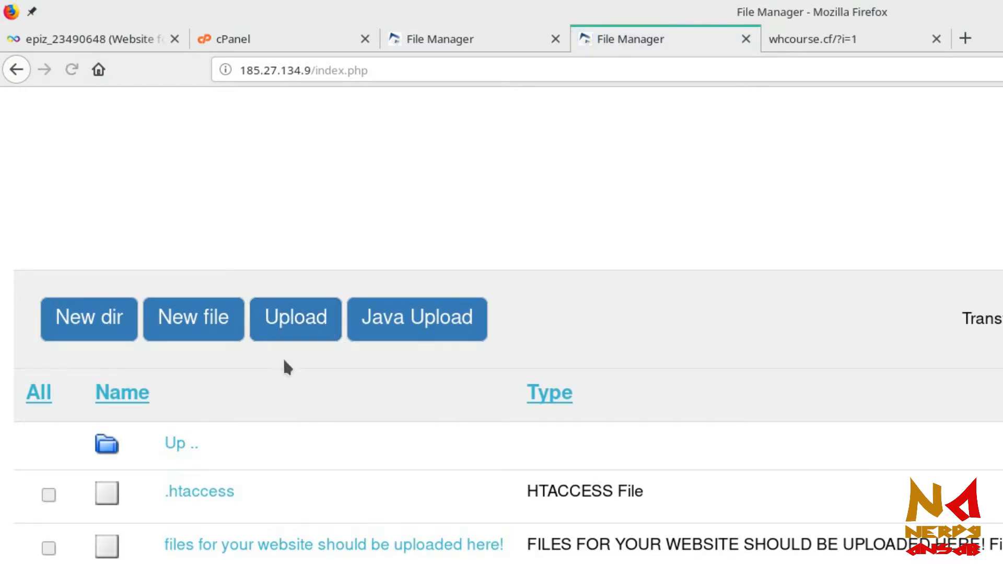
Start a new file named home.php in the htdocs folder.
{"action": "left_click", "coordinate": [213, 334]}
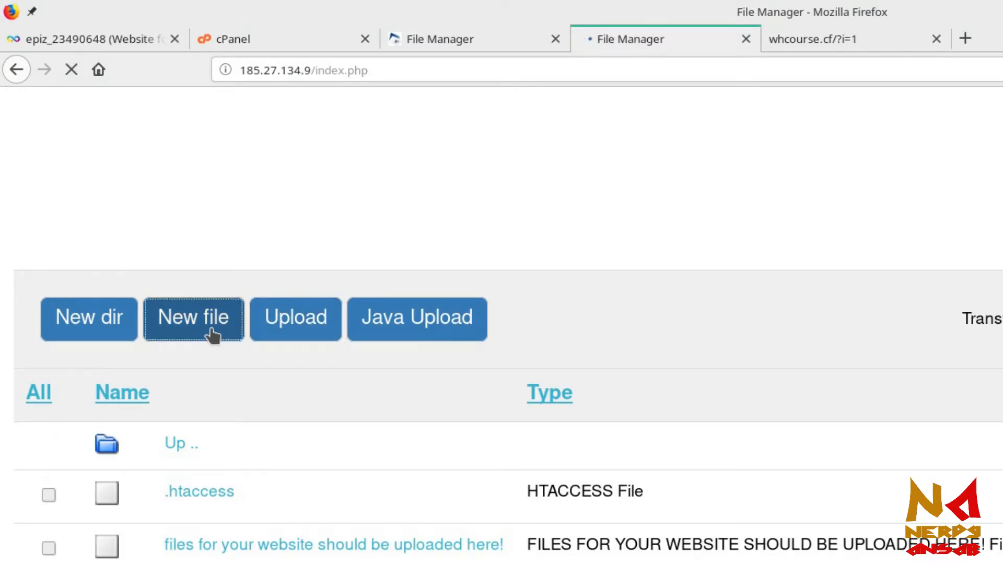
{"action": "left_click", "coordinate": [662, 121]}
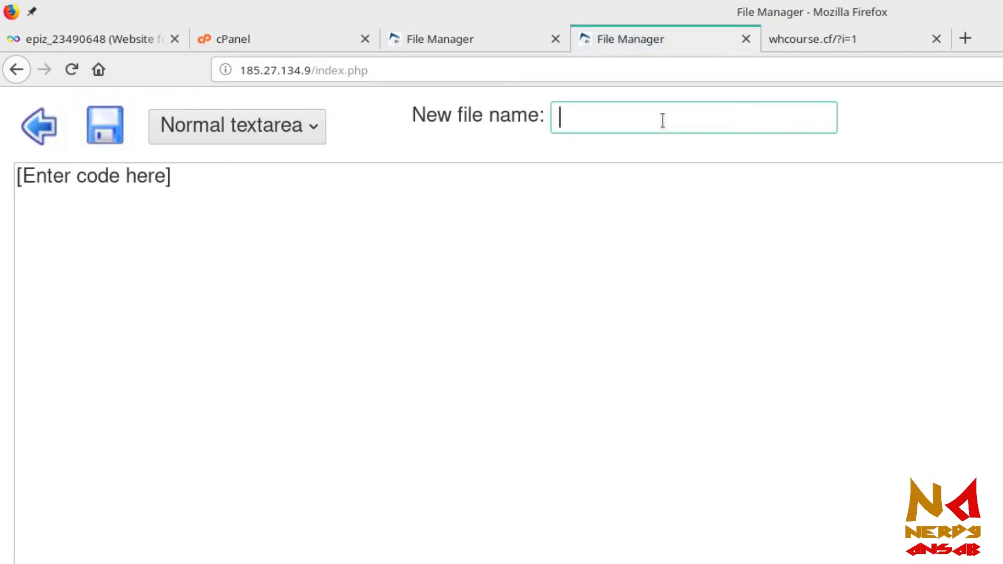
{"action": "type", "text": "home.php"}
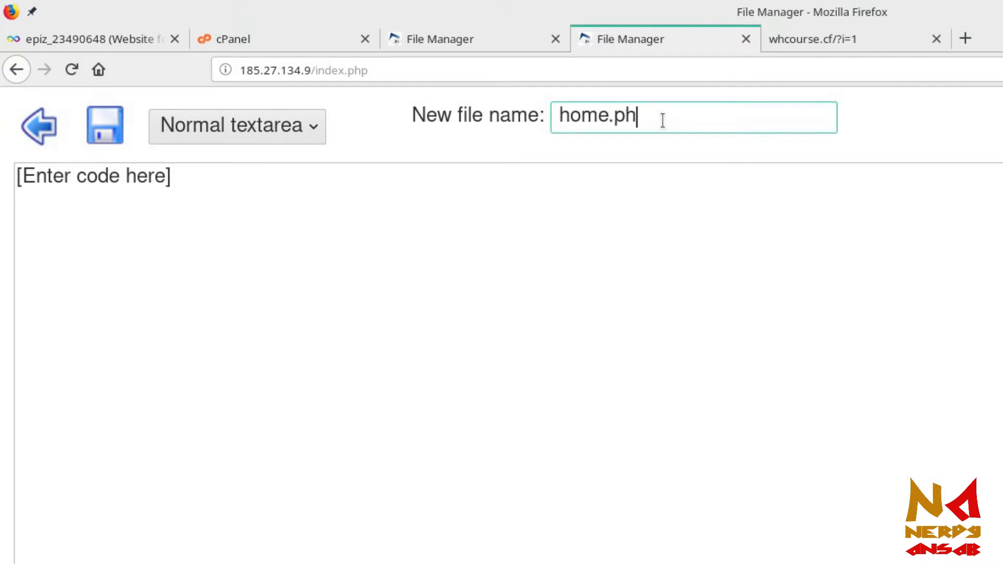
Replace the placeholder code in home.php with "Hello This is my home page and i want it to display first." and save the file.
{"action": "left_click", "coordinate": [445, 205]}
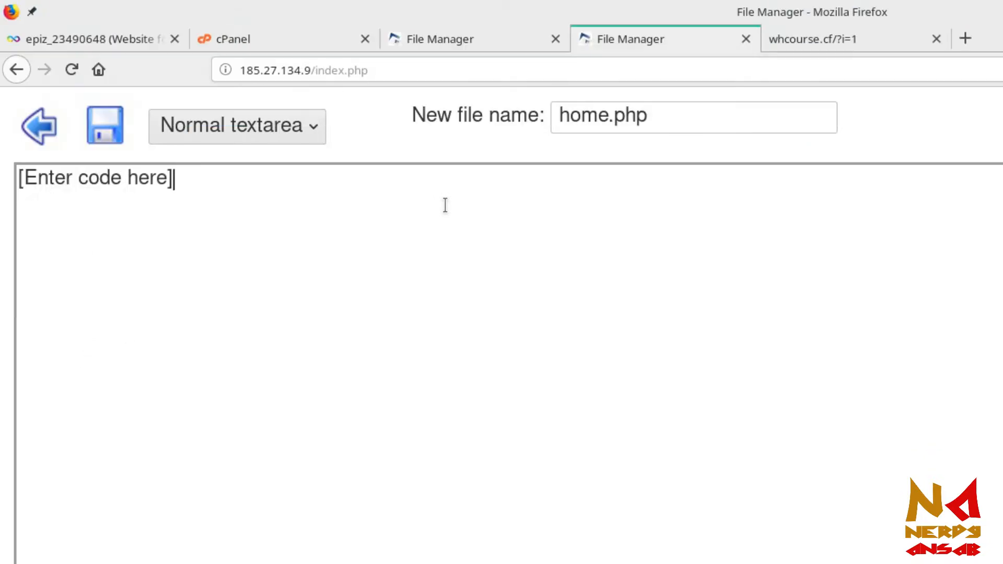
{"action": "key", "text": "ctrl+a"}
{"action": "type", "text": "He"}
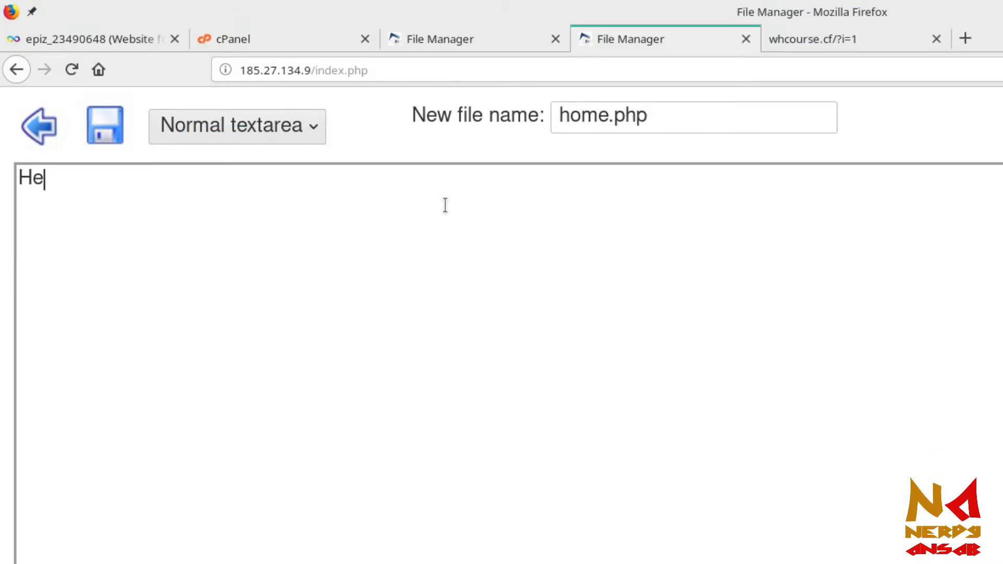
{"action": "type", "text": "llo Th"}
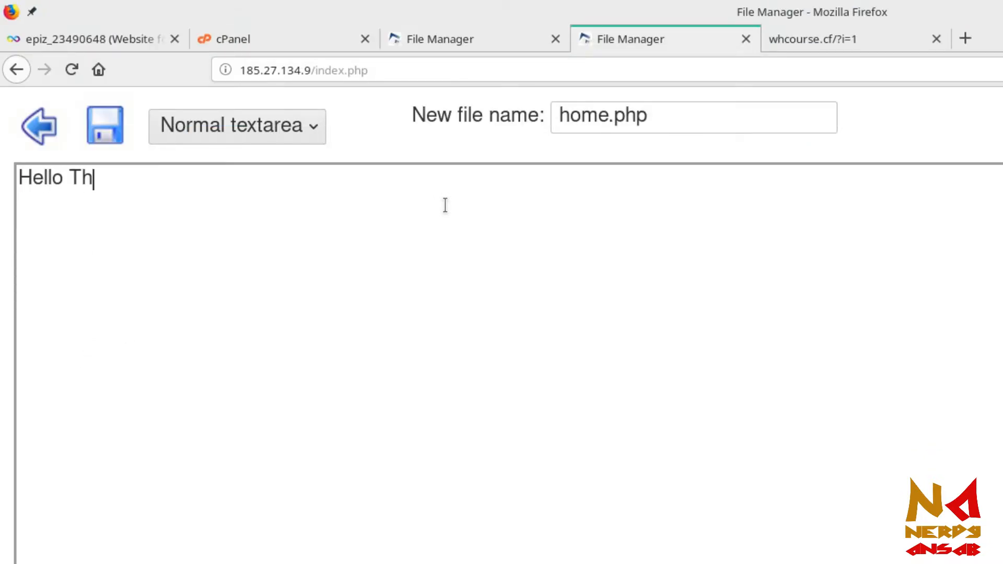
{"action": "type", "text": "is is my "}
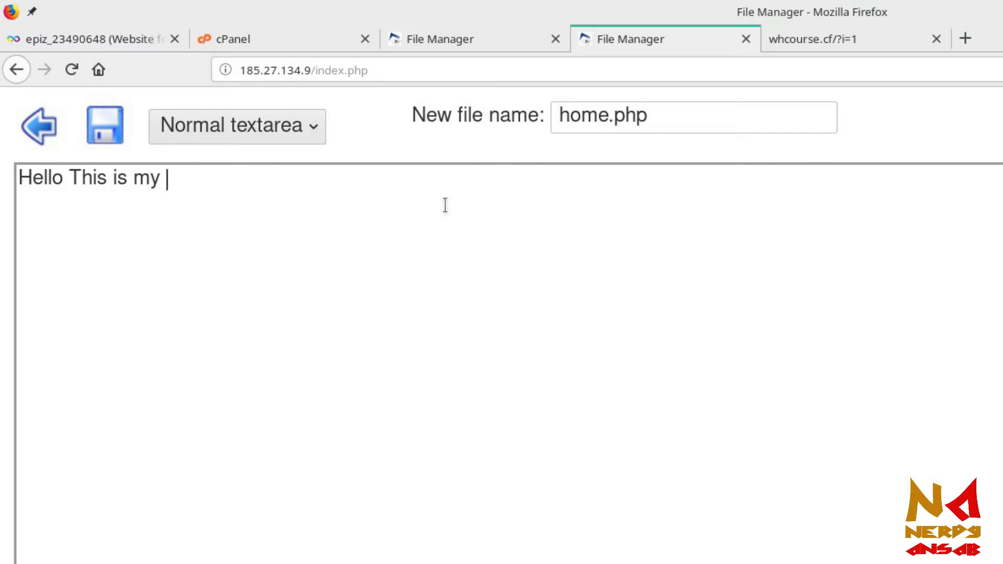
{"action": "type", "text": "home page and i want it to disp"}
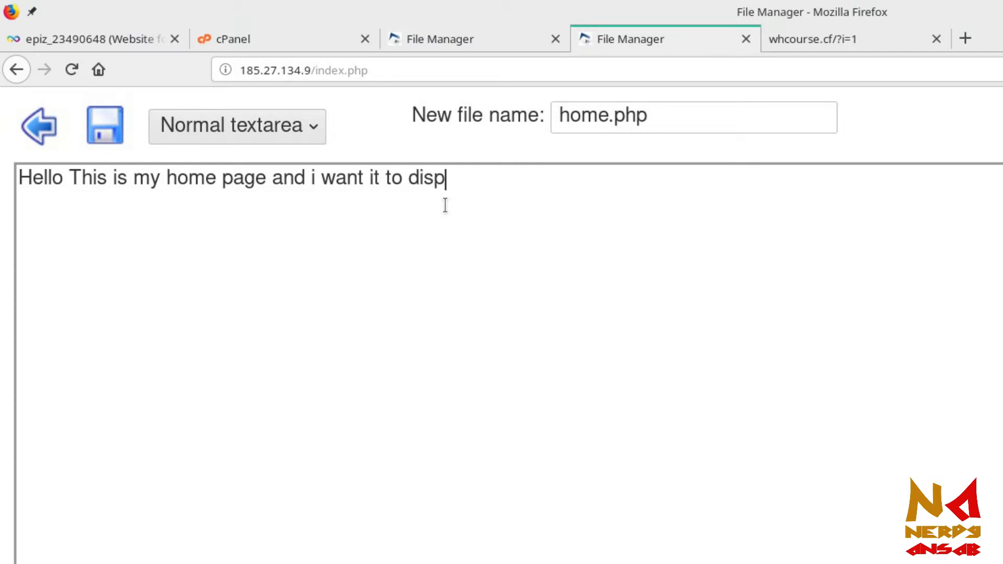
{"action": "type", "text": "lay first."}
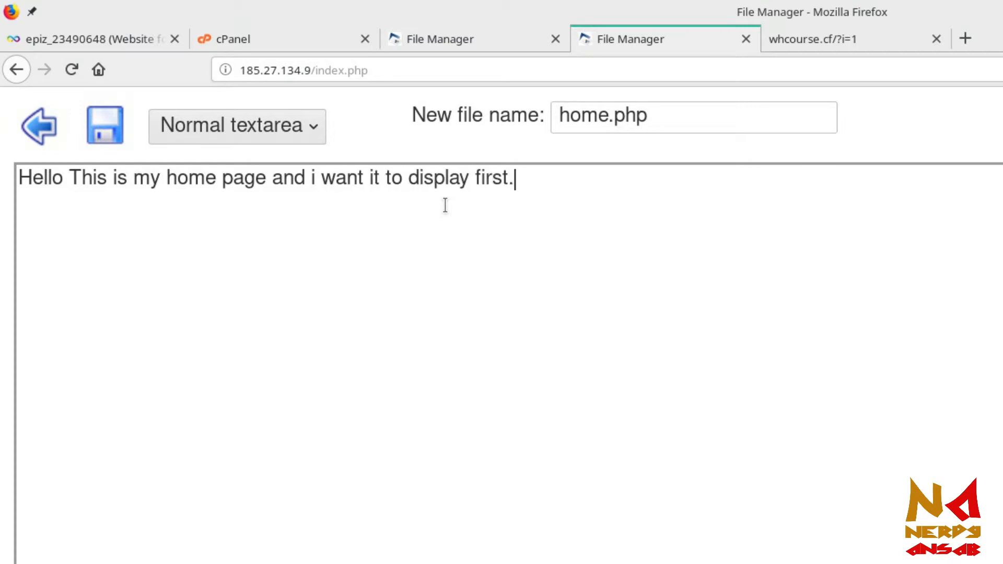
{"action": "left_click", "coordinate": [109, 140]}
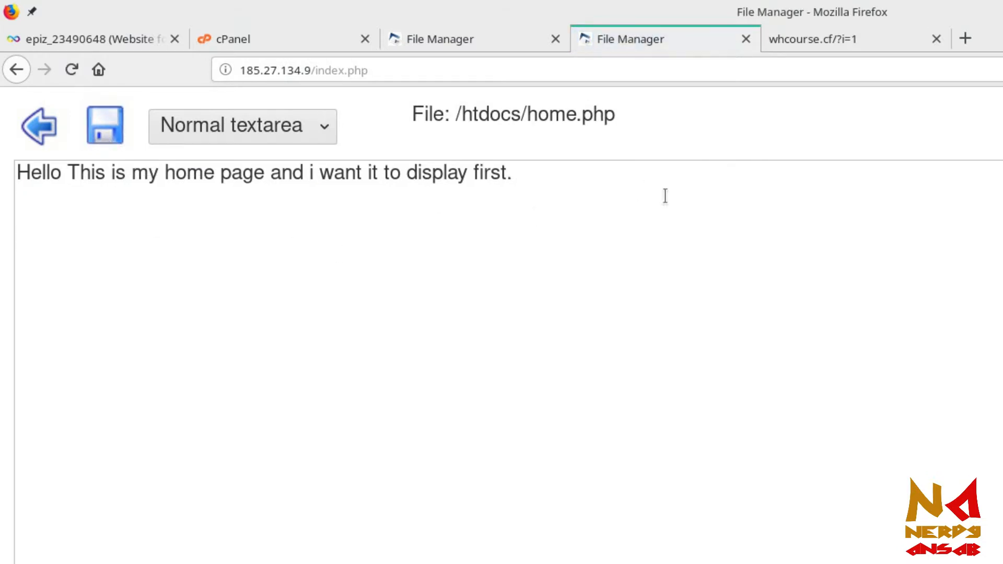
Reload the live website whcourse.cf and compare its home page with the text in home.php.
{"action": "left_click", "coordinate": [841, 41]}
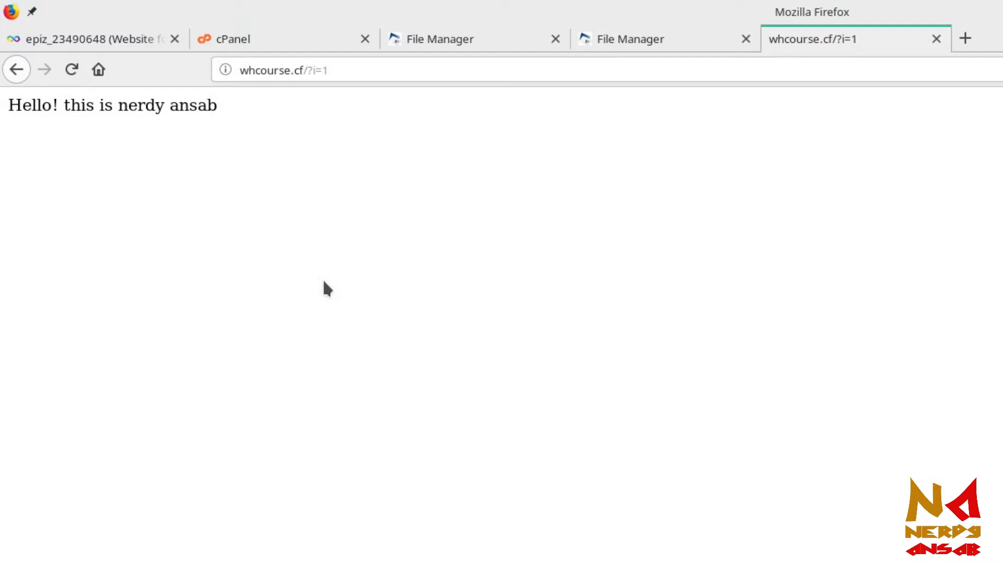
{"action": "key", "text": "F5"}
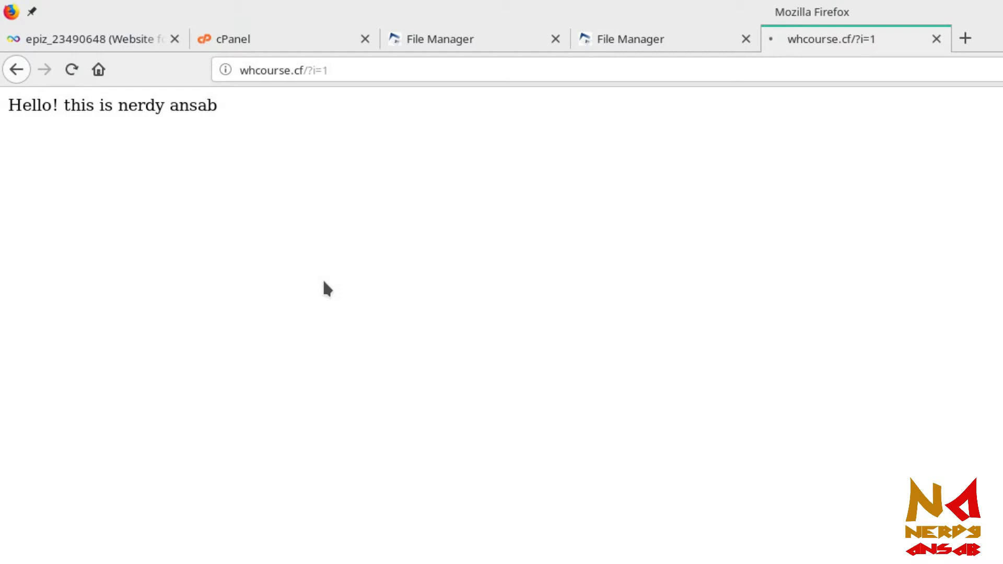
{"action": "key", "text": "F5"}
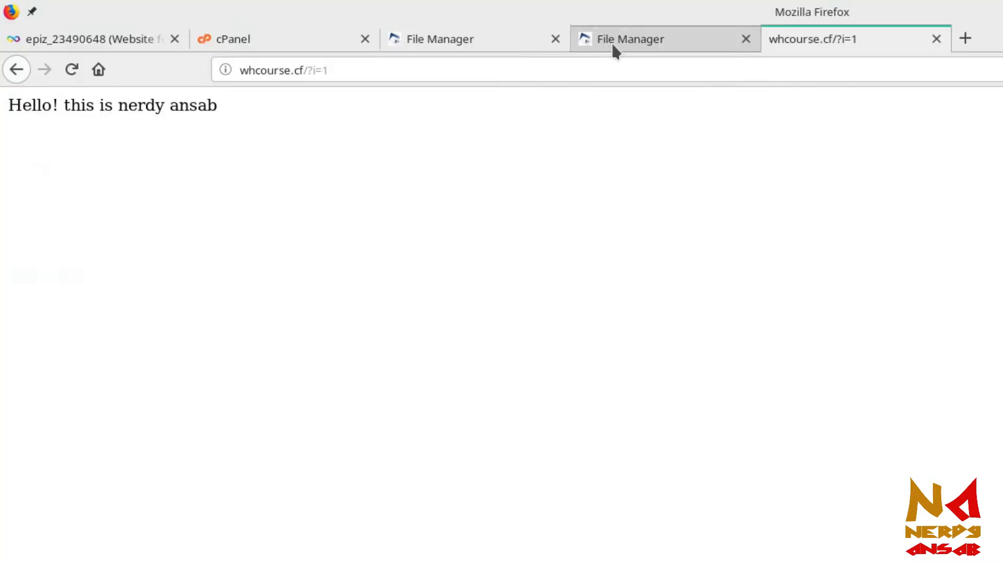
{"action": "left_click", "coordinate": [614, 50]}
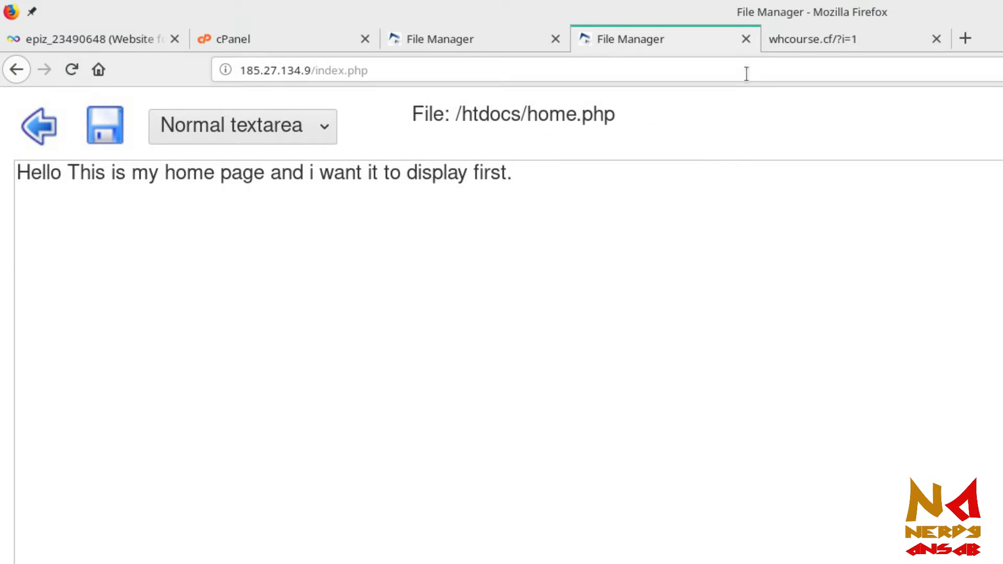
{"action": "left_click", "coordinate": [788, 46]}
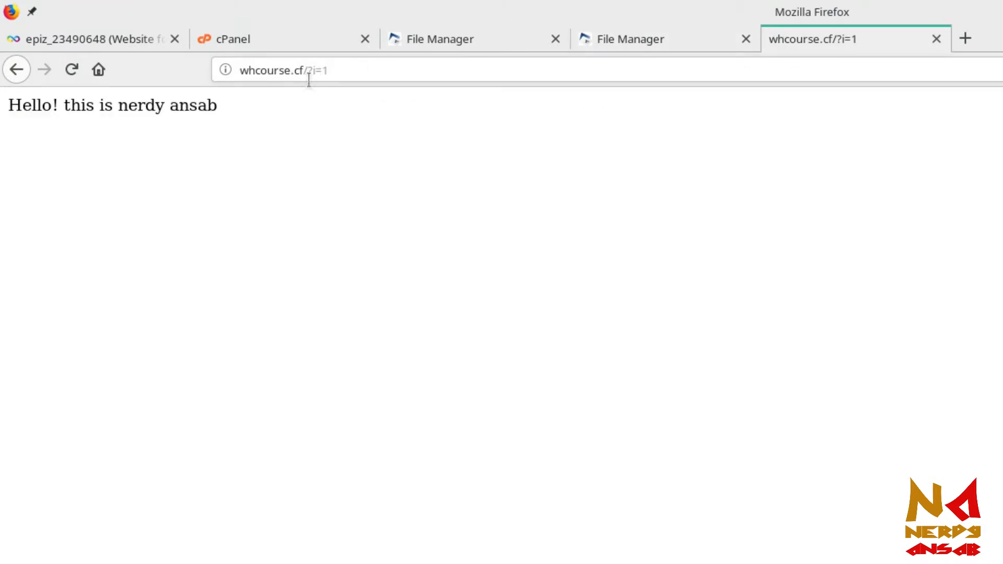
Add home.php before index.php in the DirectoryIndex line of htdocs/.htaccess and save the file.
{"action": "left_click", "coordinate": [487, 40]}
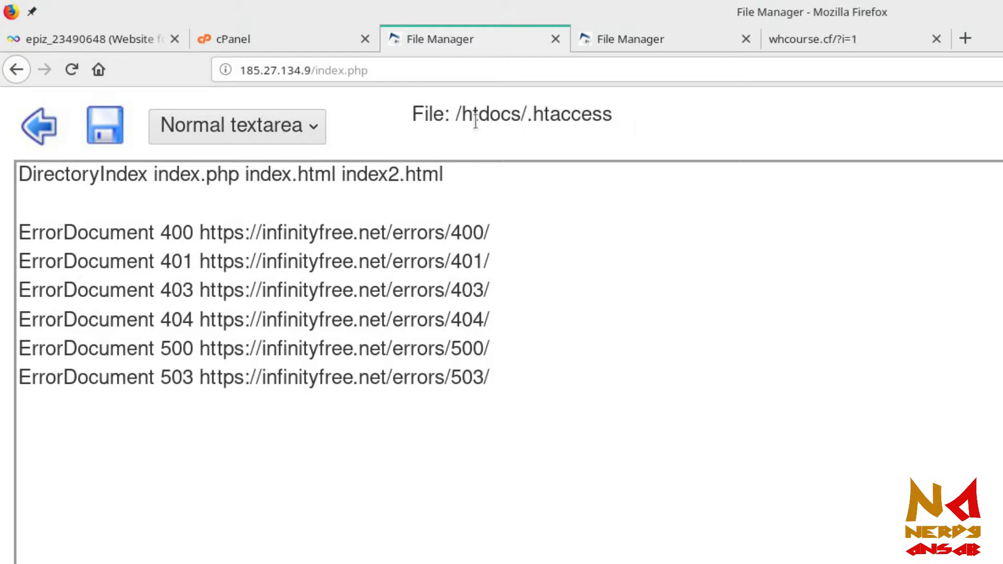
{"action": "left_click", "coordinate": [154, 174]}
{"action": "left_click", "coordinate": [630, 43]}
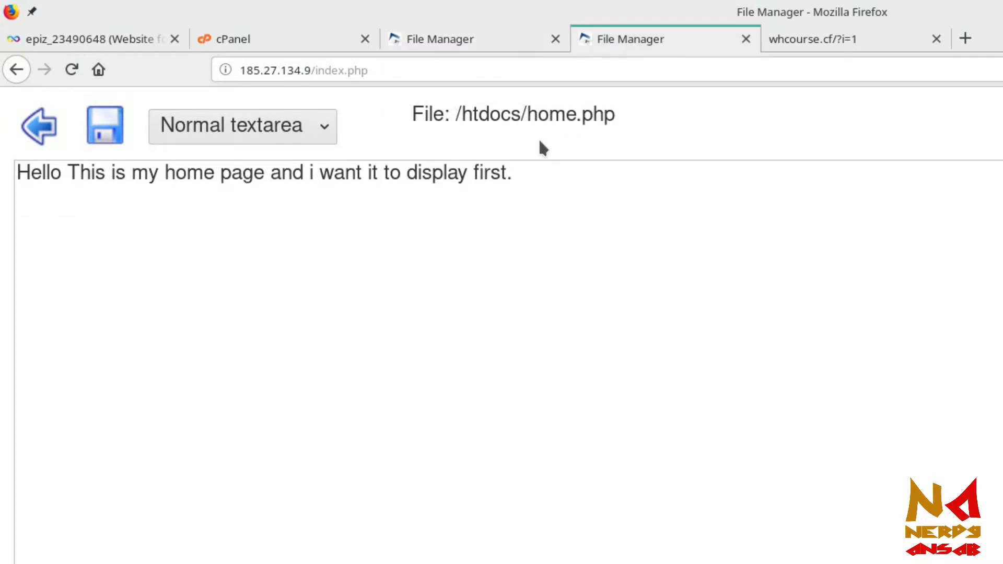
{"action": "left_click", "coordinate": [473, 48]}
{"action": "type", "text": "hom"}
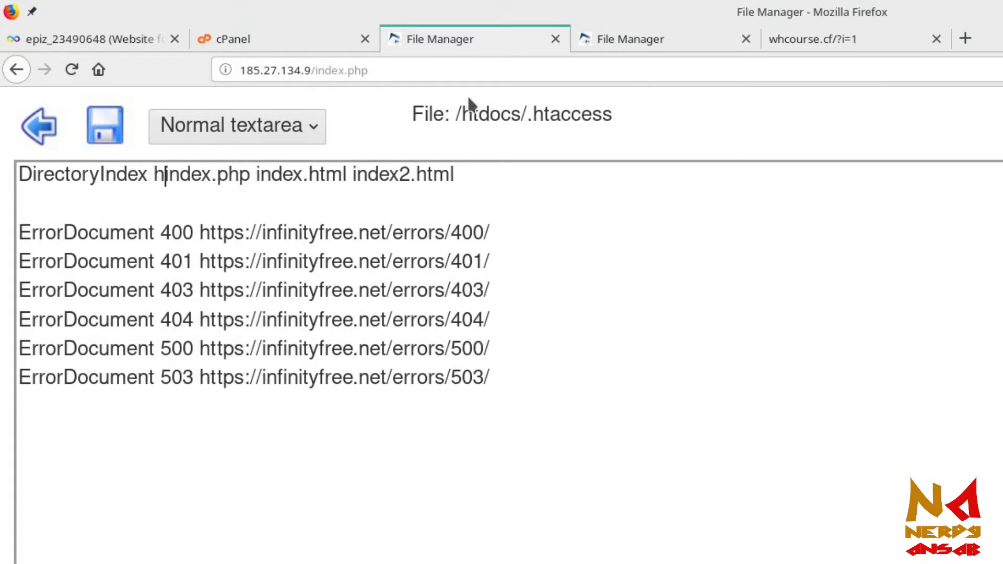
{"action": "type", "text": "e.p"}
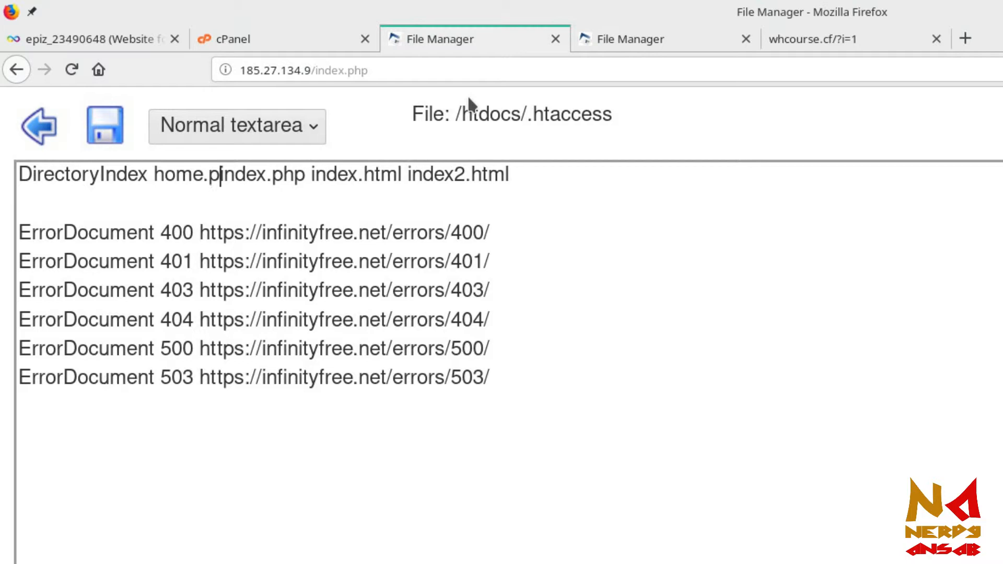
{"action": "type", "text": "hp"}
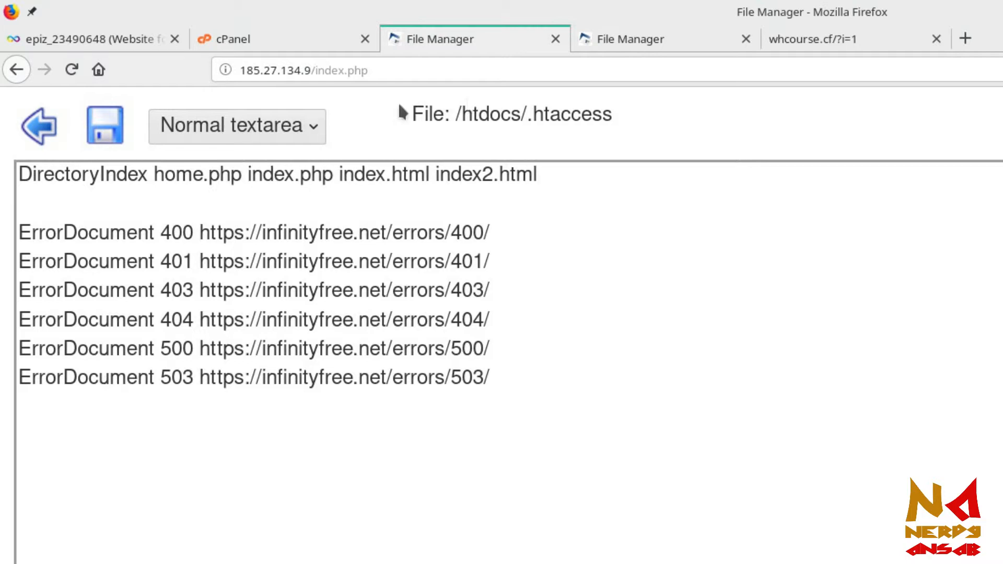
{"action": "left_click", "coordinate": [104, 135]}
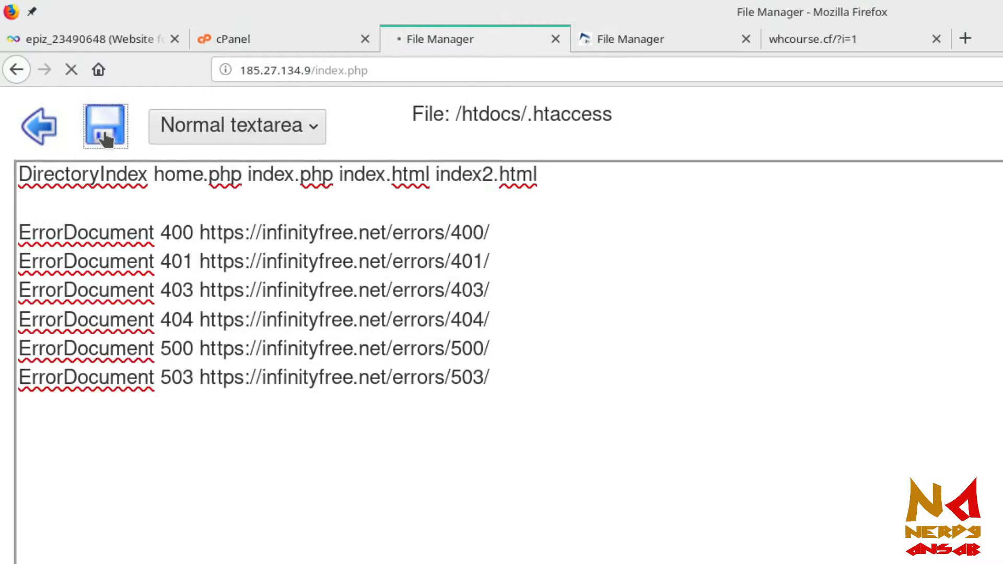
Reload whcourse.cf and compare its home page with the first file named in the DirectoryIndex line of .htaccess.
{"action": "left_click", "coordinate": [835, 35]}
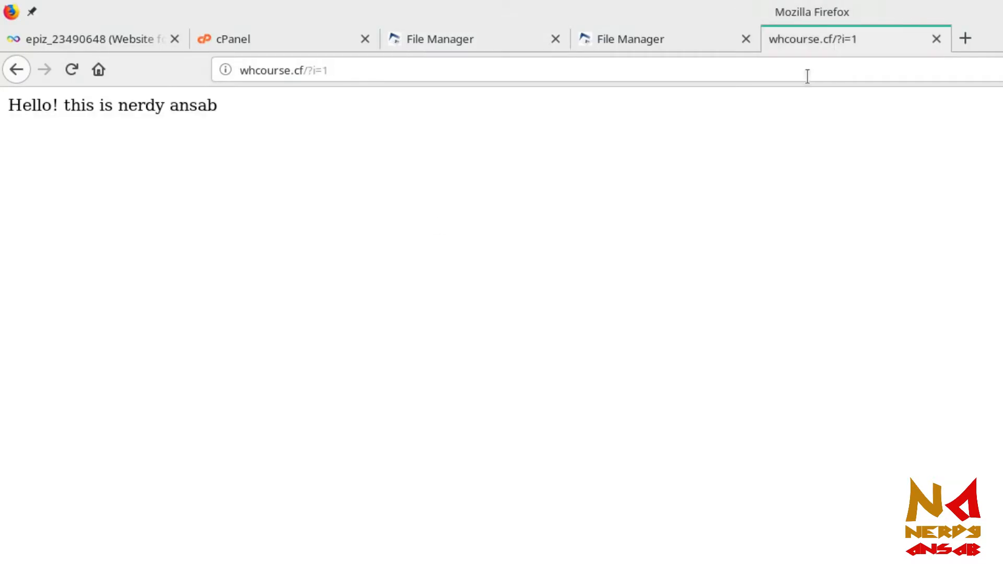
{"action": "left_click", "coordinate": [76, 74]}
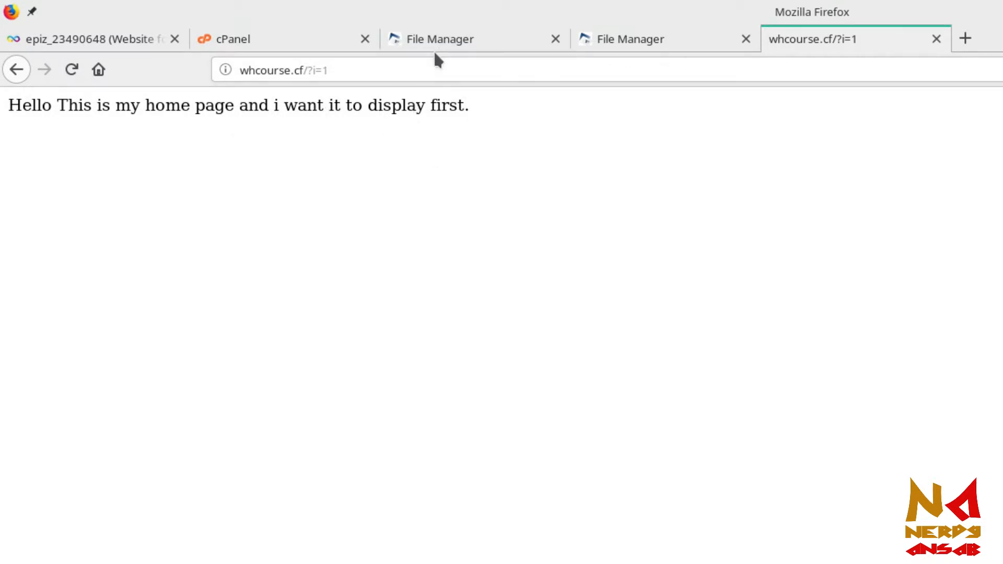
{"action": "left_click", "coordinate": [466, 38]}
{"action": "left_click", "coordinate": [528, 212]}
{"action": "left_click", "coordinate": [150, 173]}
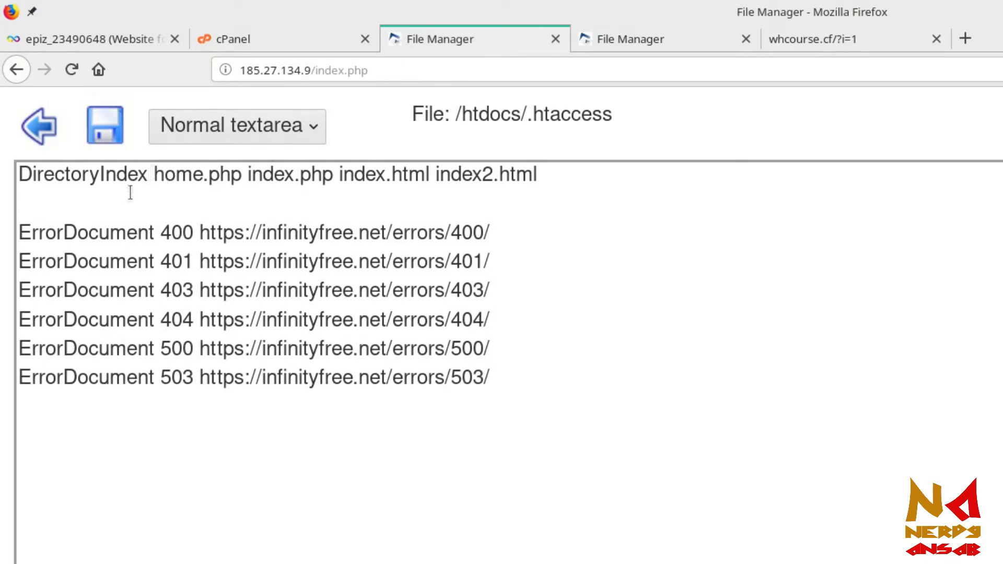
{"action": "left_click", "coordinate": [130, 196]}
{"action": "left_click_drag", "start_coordinate": [156, 173], "coordinate": [227, 176]}
{"action": "left_click", "coordinate": [228, 177]}
{"action": "left_click", "coordinate": [194, 178]}
{"action": "left_click_drag", "start_coordinate": [154, 175], "coordinate": [241, 175]}
{"action": "left_click", "coordinate": [241, 175]}
{"action": "left_click", "coordinate": [508, 365]}
{"action": "left_click", "coordinate": [828, 39]}
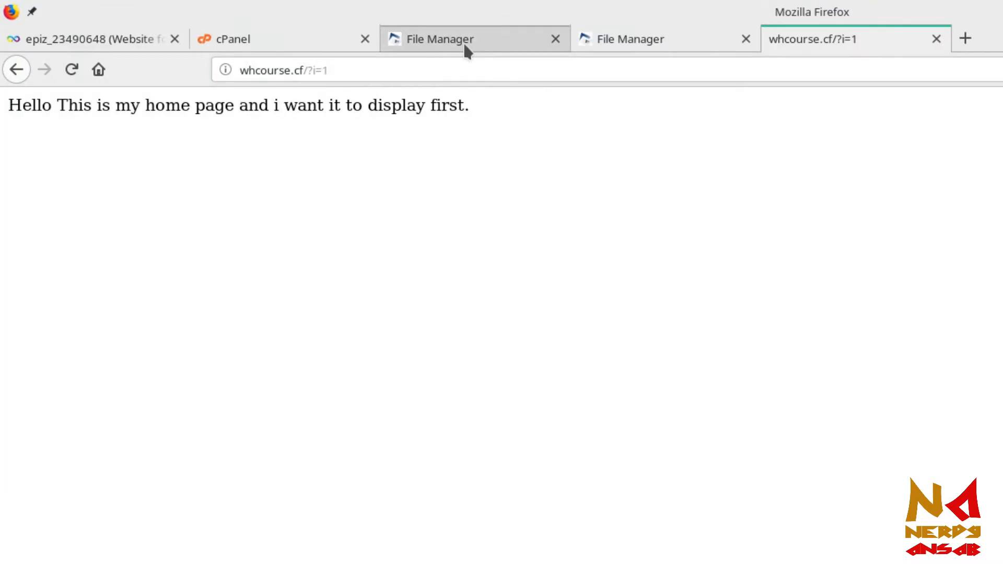
Examine the ErrorDocument 404 line in htdocs/.htaccess.
{"action": "left_click", "coordinate": [460, 41]}
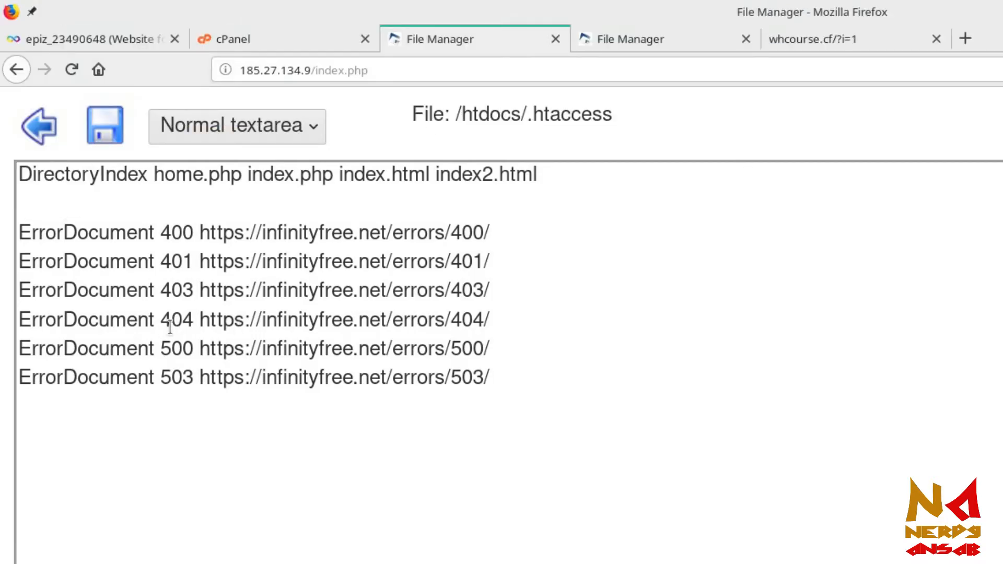
{"action": "left_click", "coordinate": [505, 324]}
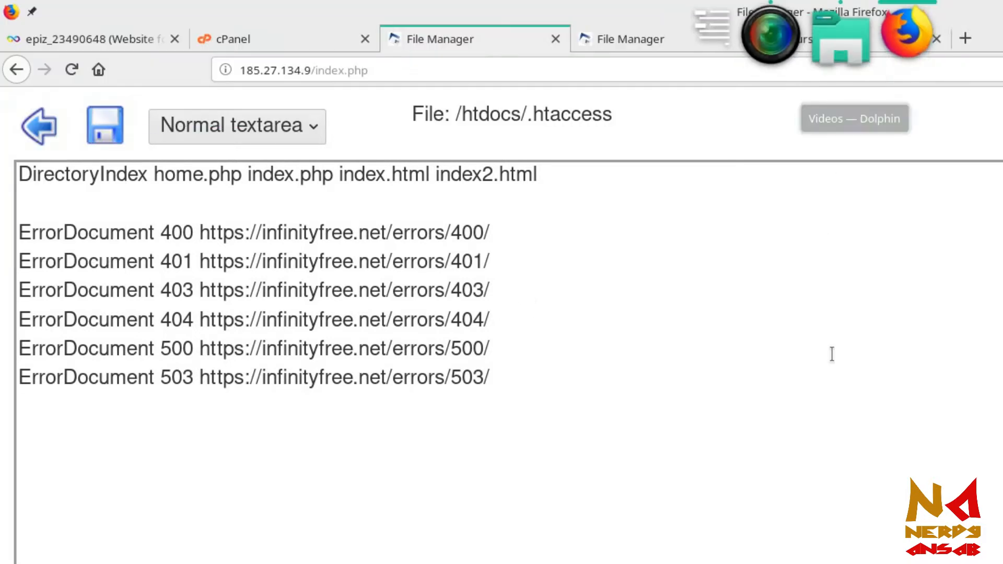
{"action": "left_click", "coordinate": [832, 355]}
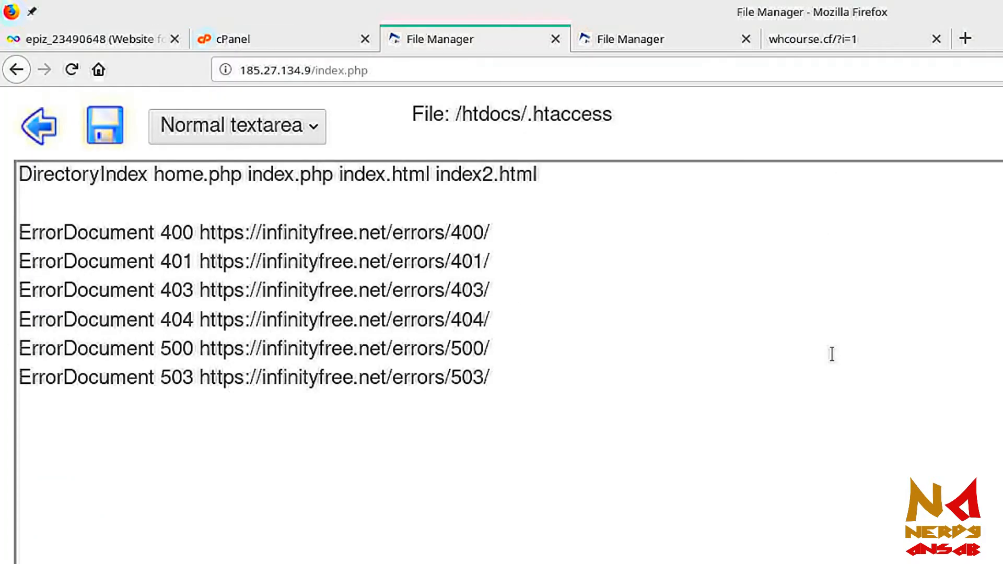
Open the nonexistent address whcourse.cf/dfgsd to test the site's 404 error redirect.
{"action": "left_click", "coordinate": [835, 43]}
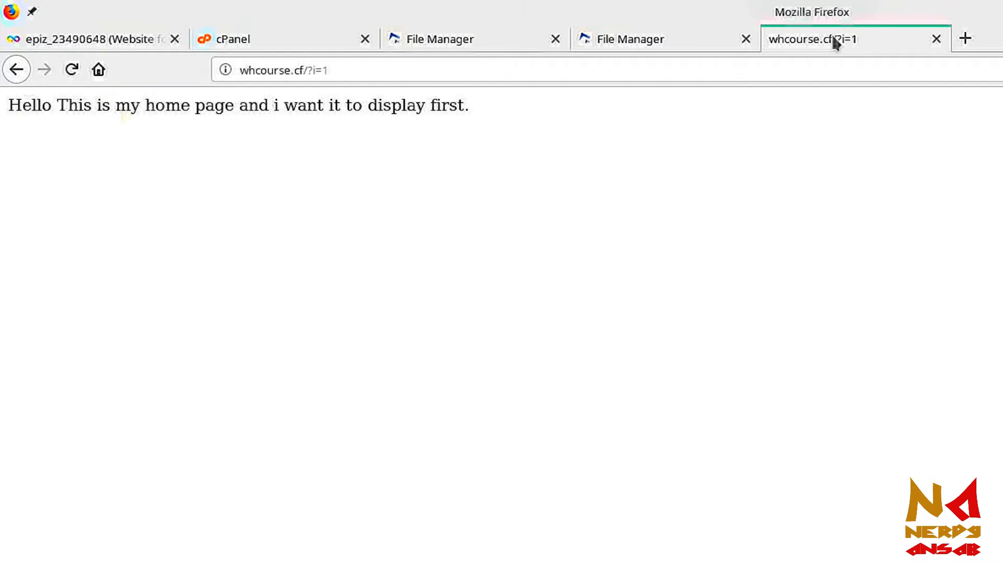
{"action": "left_click", "coordinate": [570, 67]}
{"action": "key", "text": "BackSpace"}
{"action": "key", "text": "BackSpace"}
{"action": "key", "text": "BackSpace"}
{"action": "key", "text": "BackSpace"}
{"action": "key", "text": "BackSpace"}
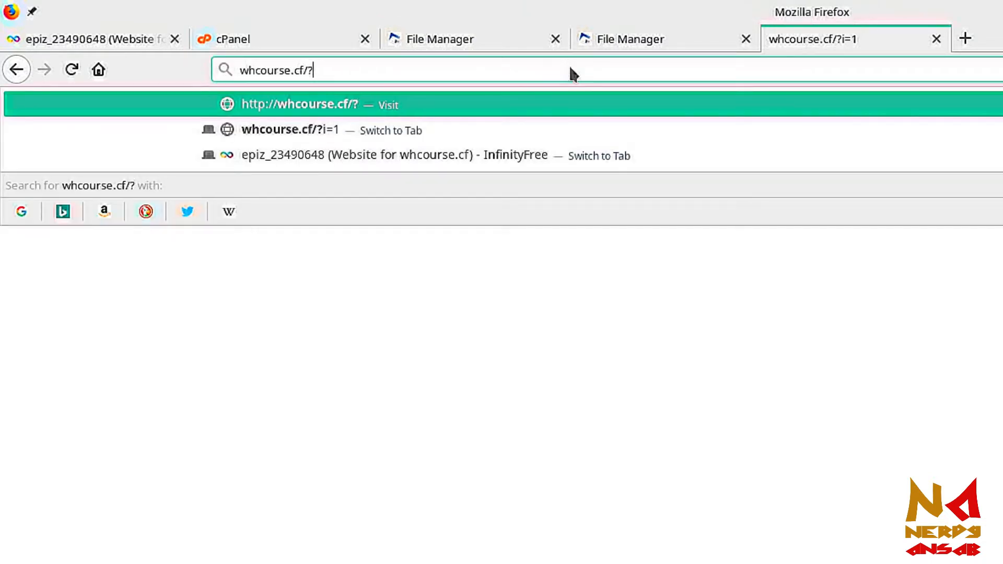
{"action": "type", "text": "/dfgsd"}
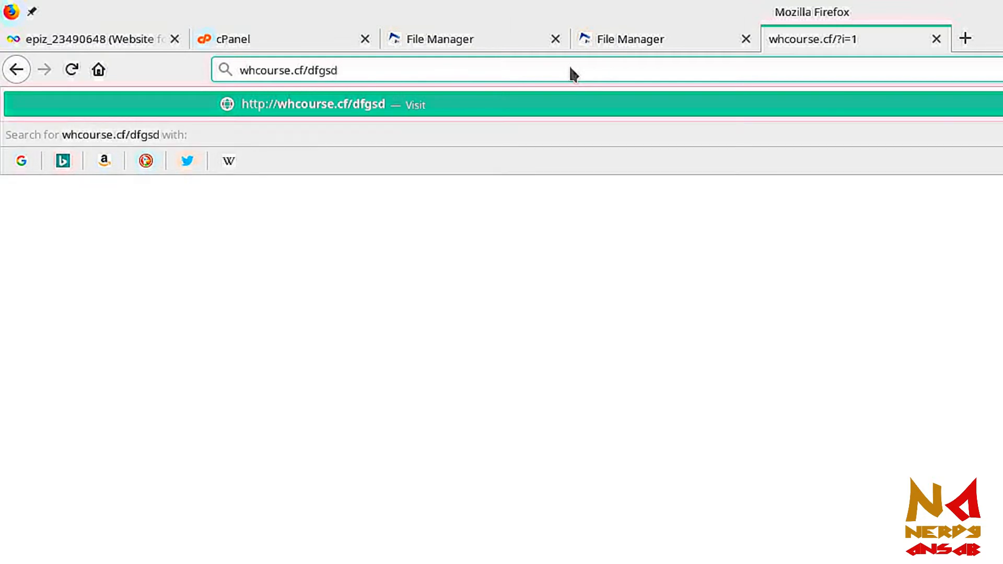
{"action": "key", "text": "Return"}
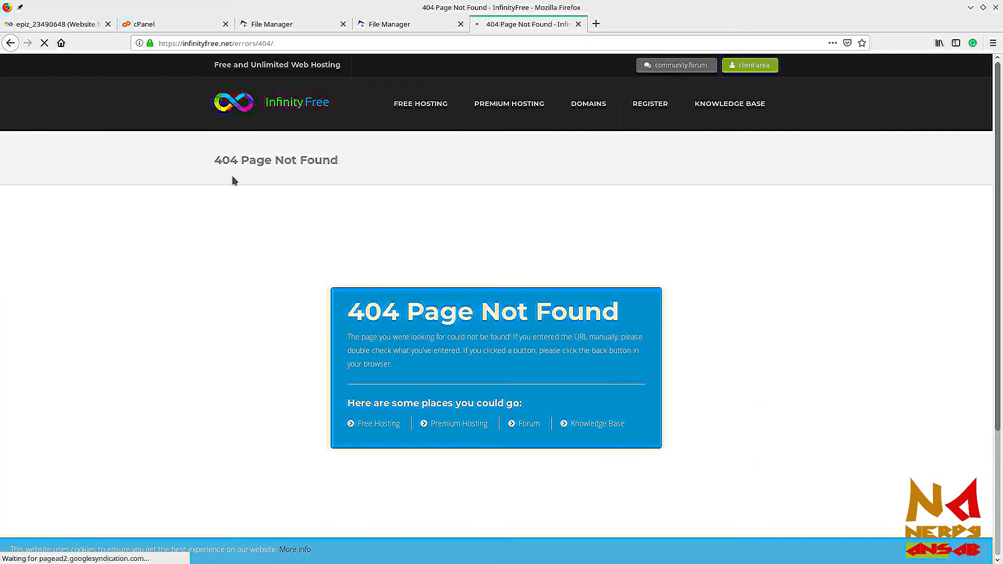
Examine the content of the InfinityFree 404 error page.
{"action": "key", "text": "ctrl+plus"}
{"action": "key", "text": "ctrl+plus"}
{"action": "key", "text": "ctrl+plus"}
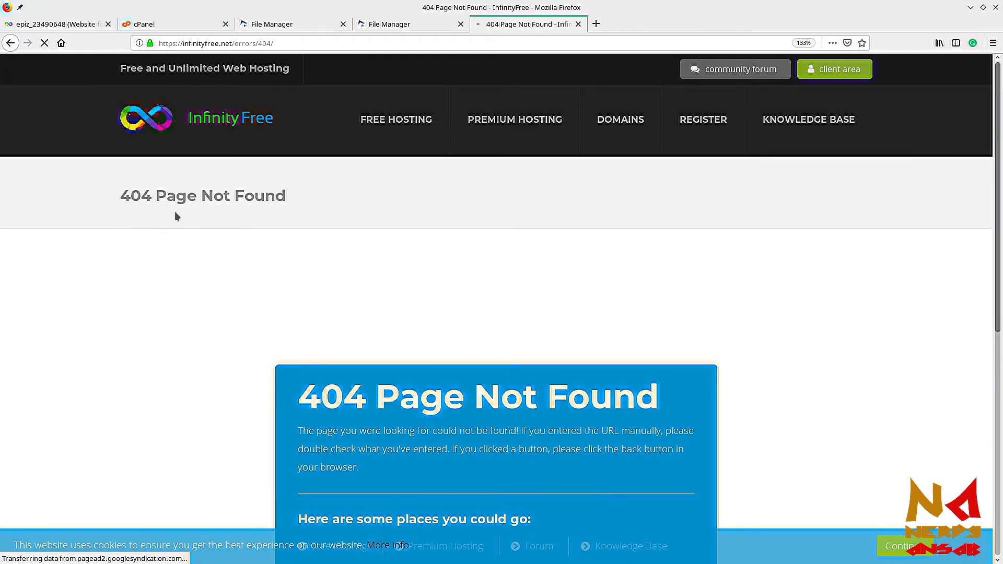
{"action": "key", "text": "ctrl+plus"}
{"action": "key", "text": "ctrl+plus"}
{"action": "key", "text": "ctrl+minus"}
{"action": "key", "text": "ctrl+minus"}
{"action": "key", "text": "ctrl+minus"}
{"action": "scroll", "coordinate": [134, 244], "scroll_direction": "down", "scroll_amount": 3}
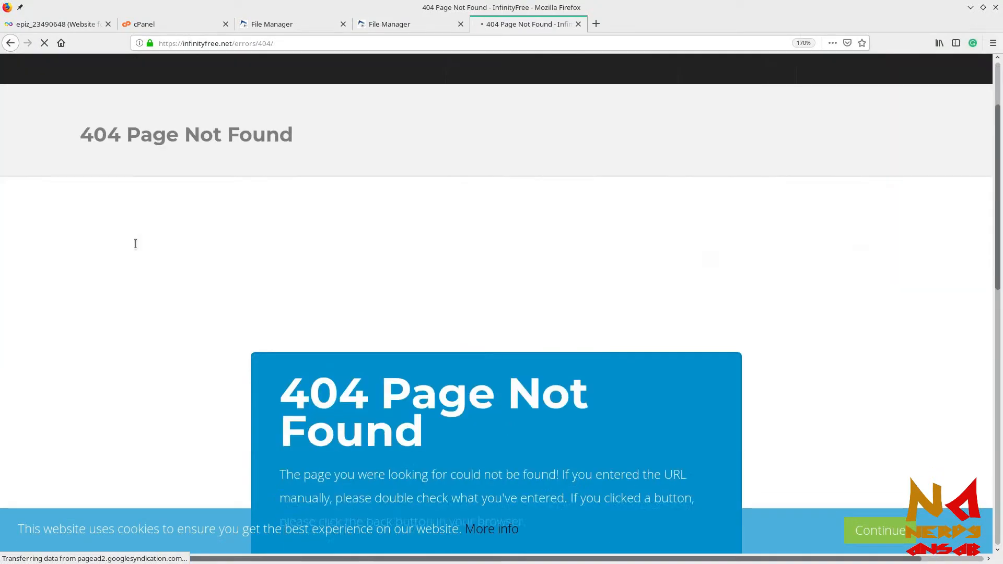
{"action": "key", "text": "ctrl+minus"}
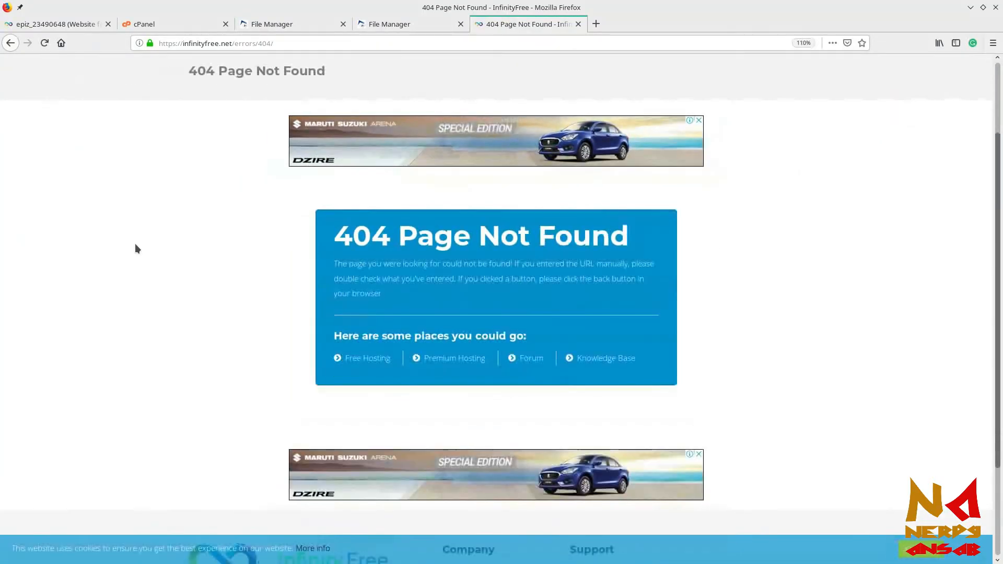
Look over the rest of the 404 error page, from its footer links back up to the header.
{"action": "scroll", "coordinate": [162, 303], "scroll_direction": "down", "scroll_amount": 3}
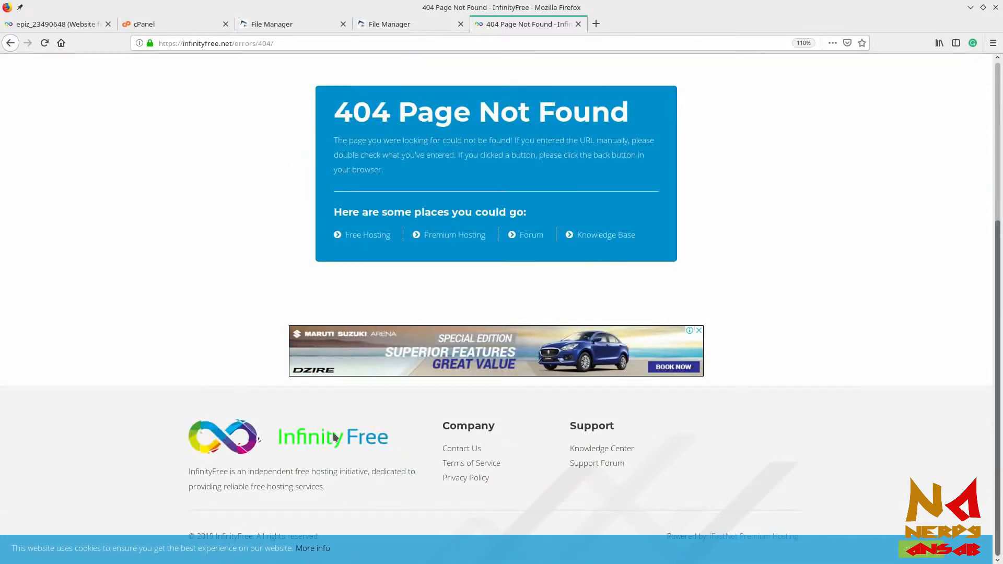
{"action": "scroll", "coordinate": [194, 321], "scroll_direction": "up", "scroll_amount": 4}
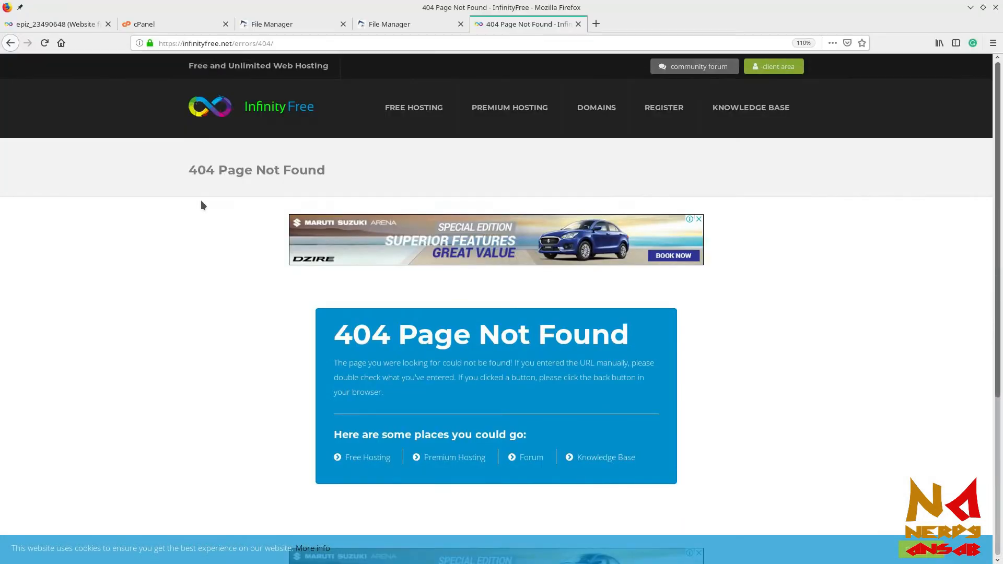
{"action": "key", "text": "ctrl+minus"}
{"action": "key", "text": "ctrl+minus"}
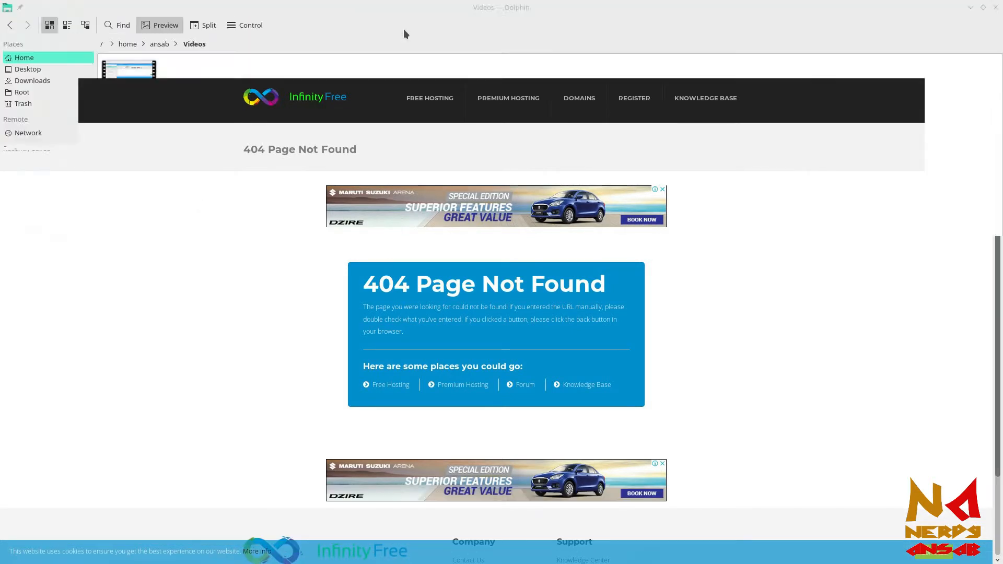
Return from home.php to the htdocs file list and start a new file named error404.php.
{"action": "left_click", "coordinate": [287, 25]}
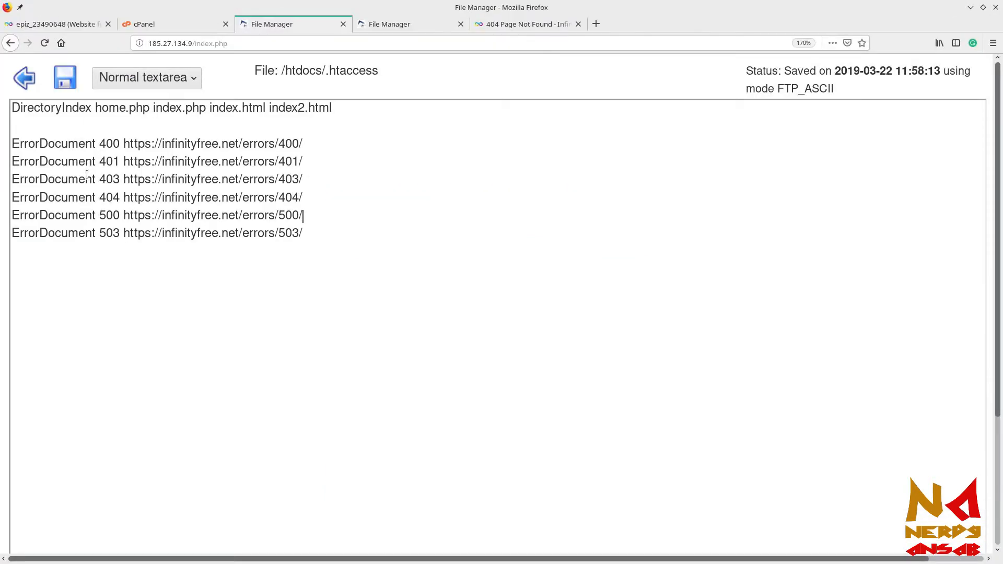
{"action": "left_click", "coordinate": [379, 26]}
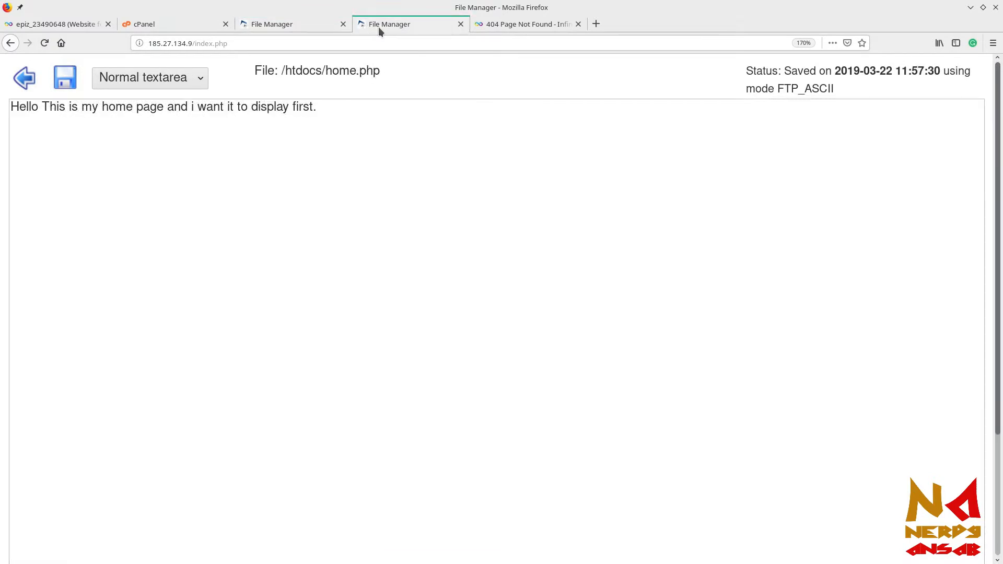
{"action": "left_click", "coordinate": [19, 78]}
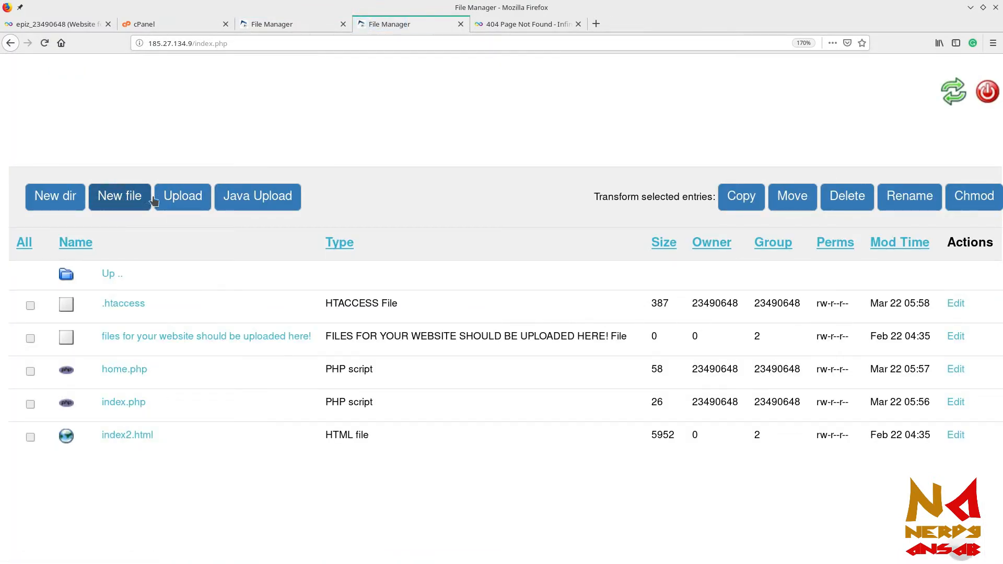
{"action": "left_click", "coordinate": [132, 197]}
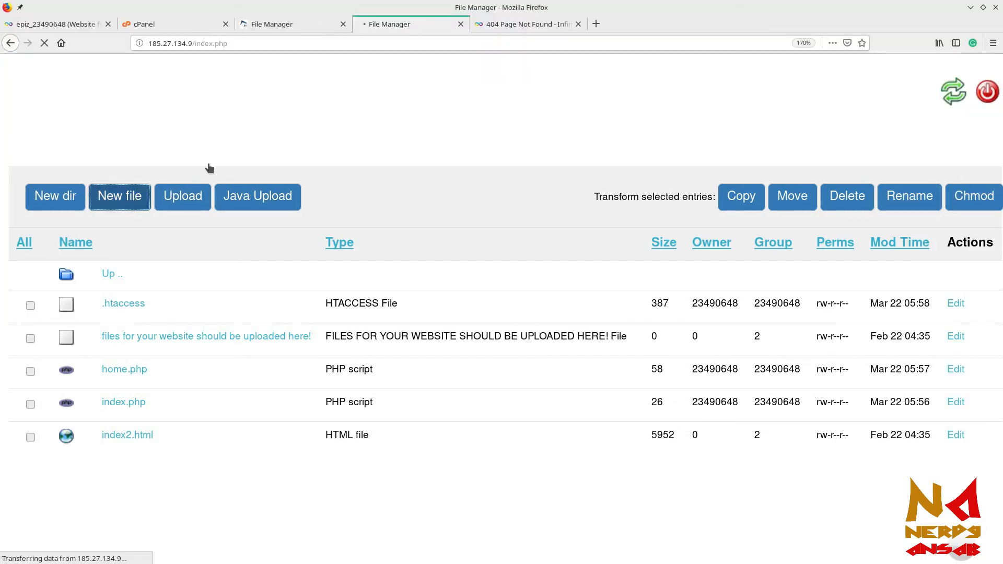
{"action": "left_click", "coordinate": [393, 76]}
{"action": "type", "text": "error404"}
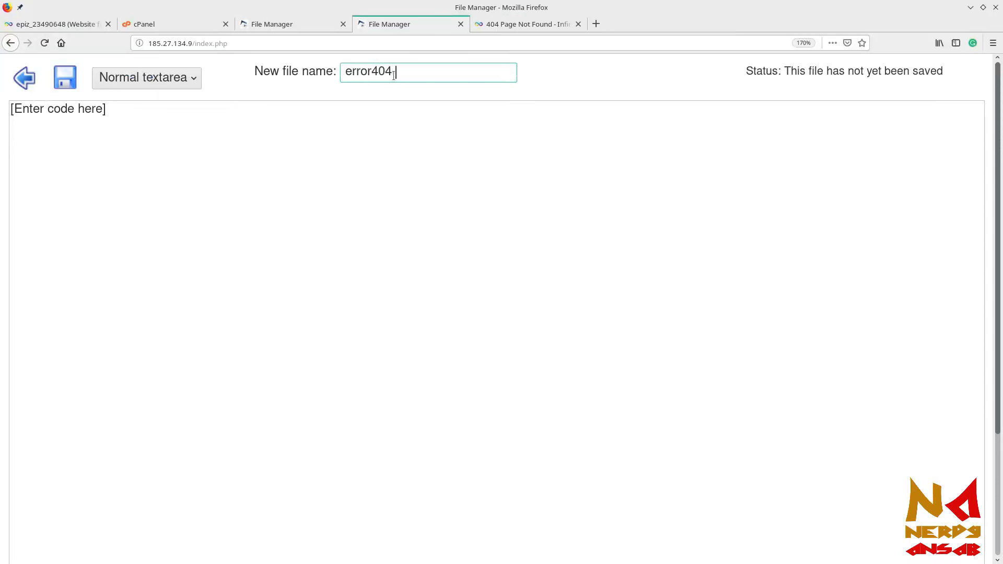
{"action": "type", "text": ".php"}
Replace the placeholder code with the lines "Error 404 page not found" and "whcourse.cf", and save error404.php.
{"action": "key", "text": "ctrl+plus"}
{"action": "key", "text": "ctrl+plus"}
{"action": "key", "text": "ctrl+plus"}
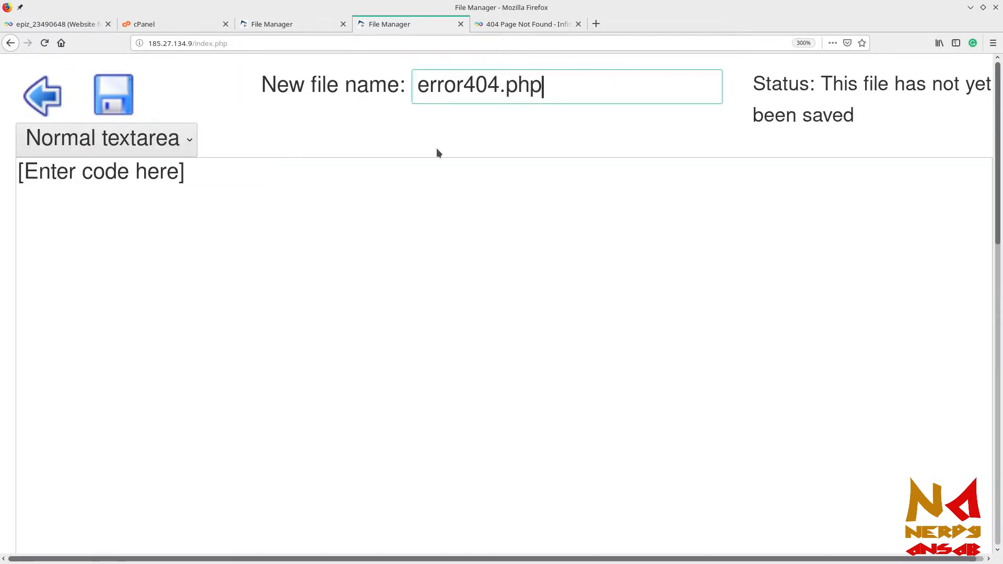
{"action": "left_click", "coordinate": [367, 219]}
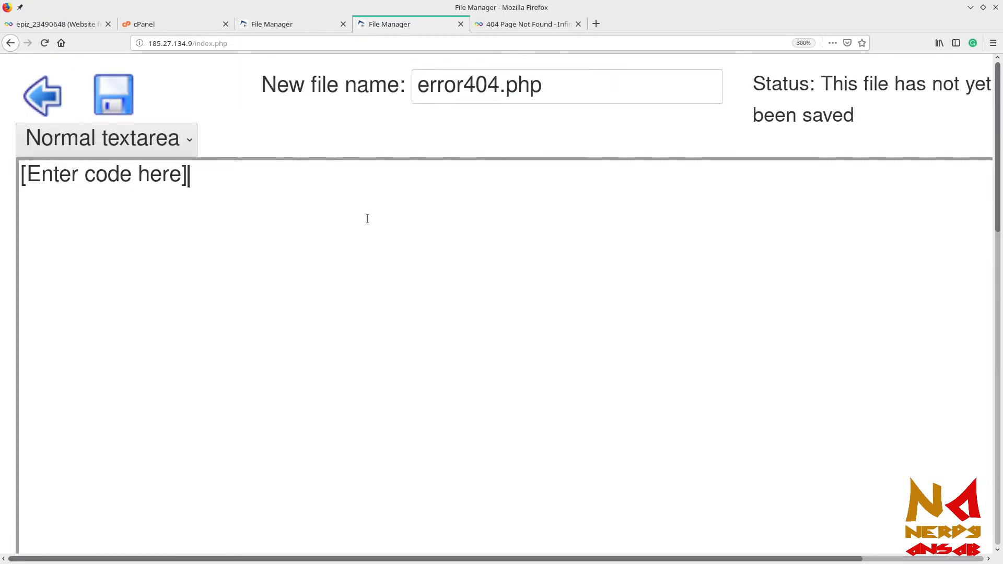
{"action": "key", "text": "ctrl+a"}
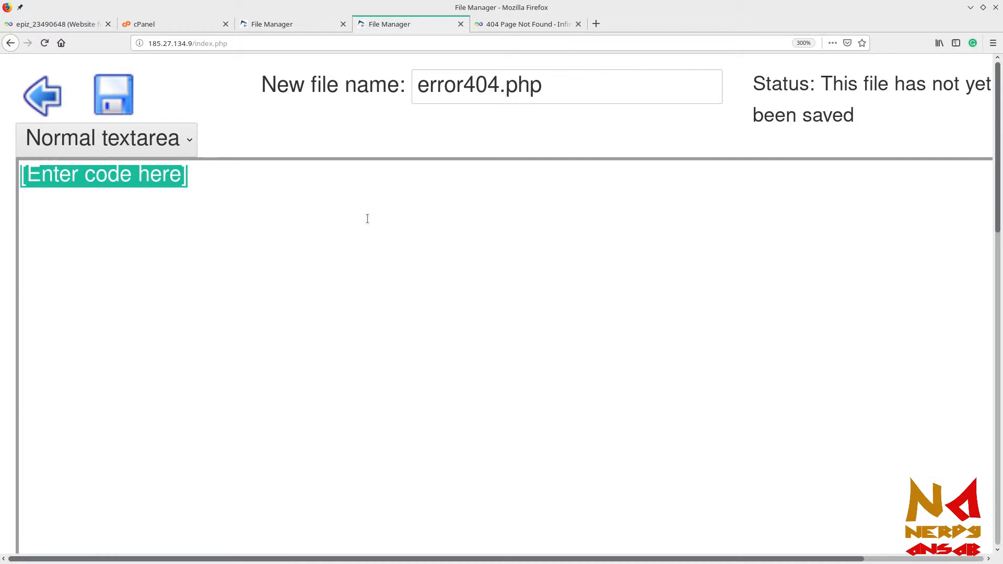
{"action": "type", "text": "Error "}
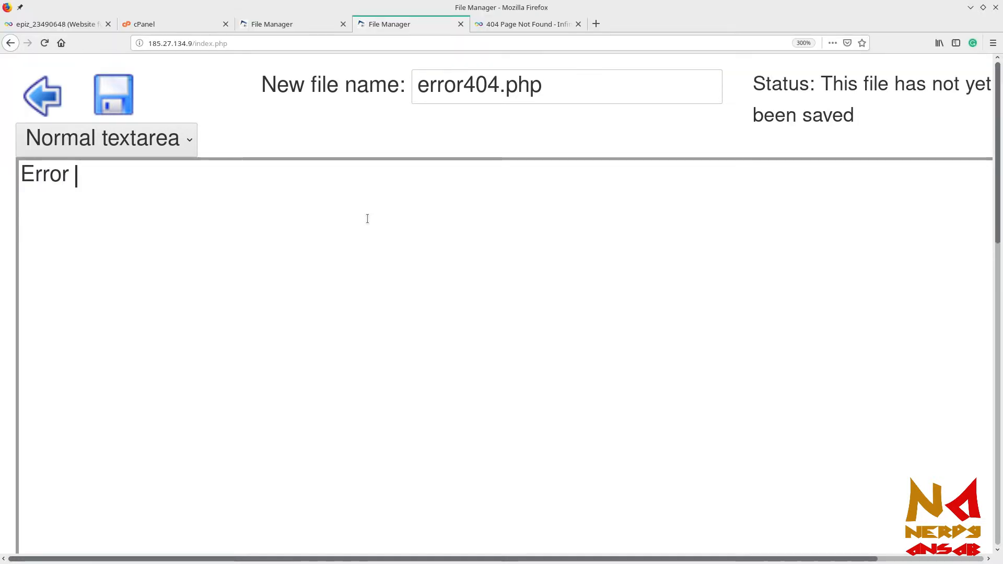
{"action": "type", "text": "404 poa"}
{"action": "key", "text": "BackSpace"}
{"action": "key", "text": "BackSpace"}
{"action": "type", "text": "age not found"}
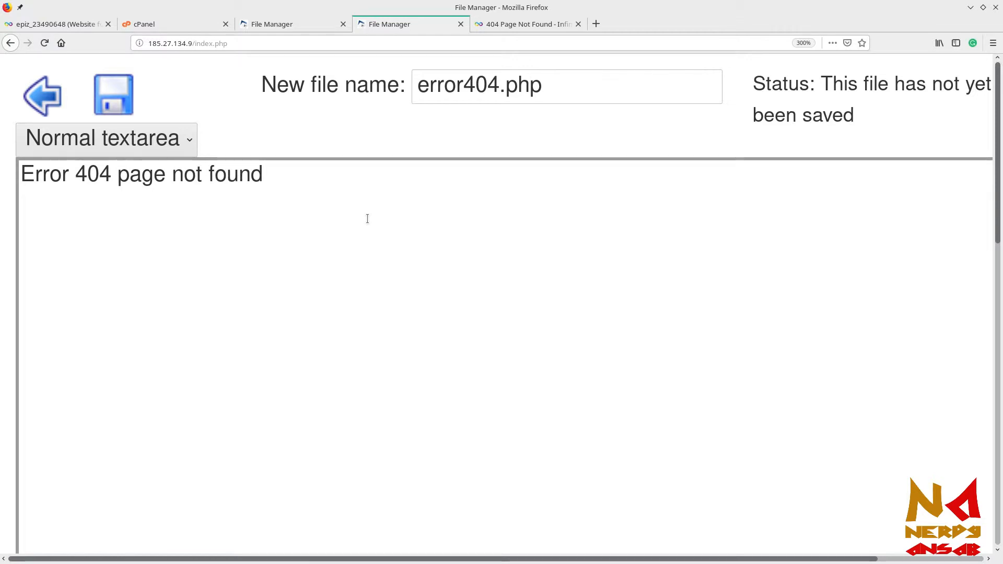
{"action": "key", "text": "Return"}
{"action": "type", "text": "whcourse.cf"}
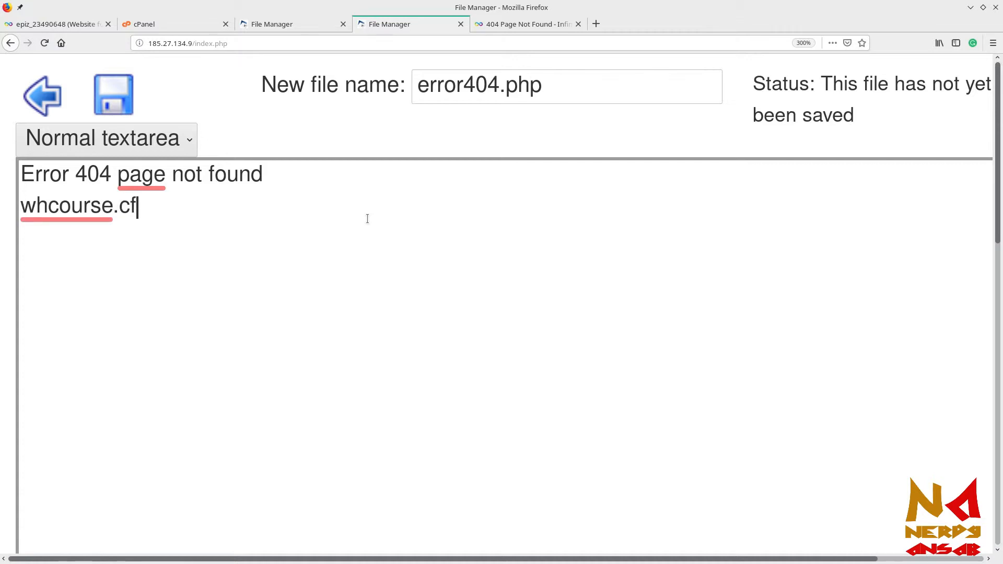
{"action": "left_click", "coordinate": [114, 93]}
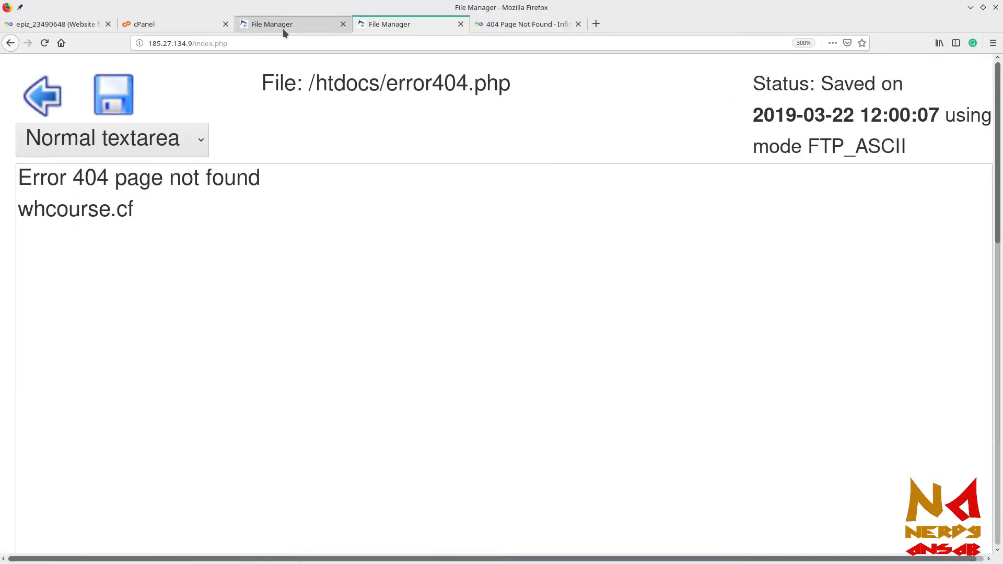
Open the nonexistent address whcourse.cf/fgdffdg to check which 404 page the site serves.
{"action": "key", "text": "ctrl+Tab"}
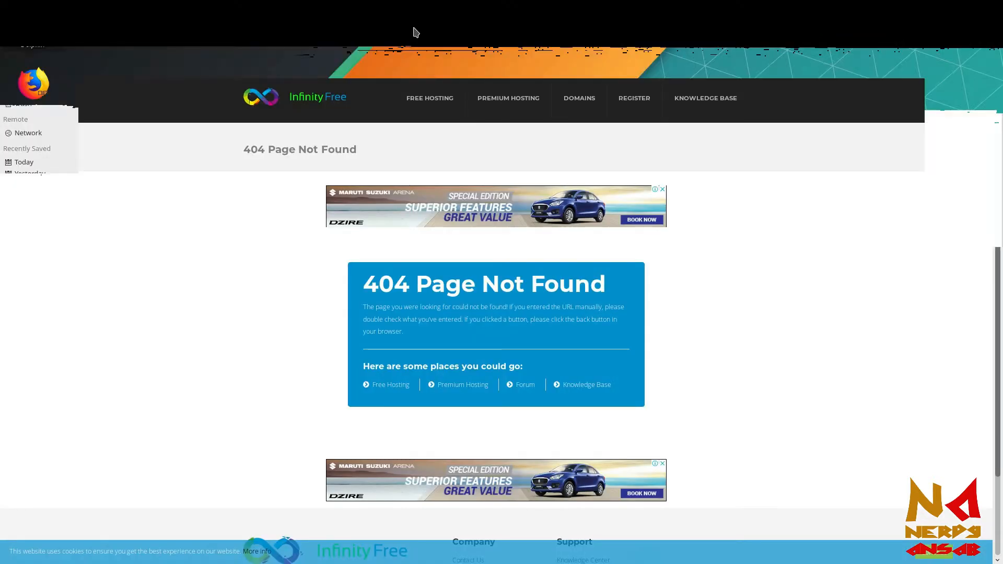
{"action": "left_click", "coordinate": [324, 43]}
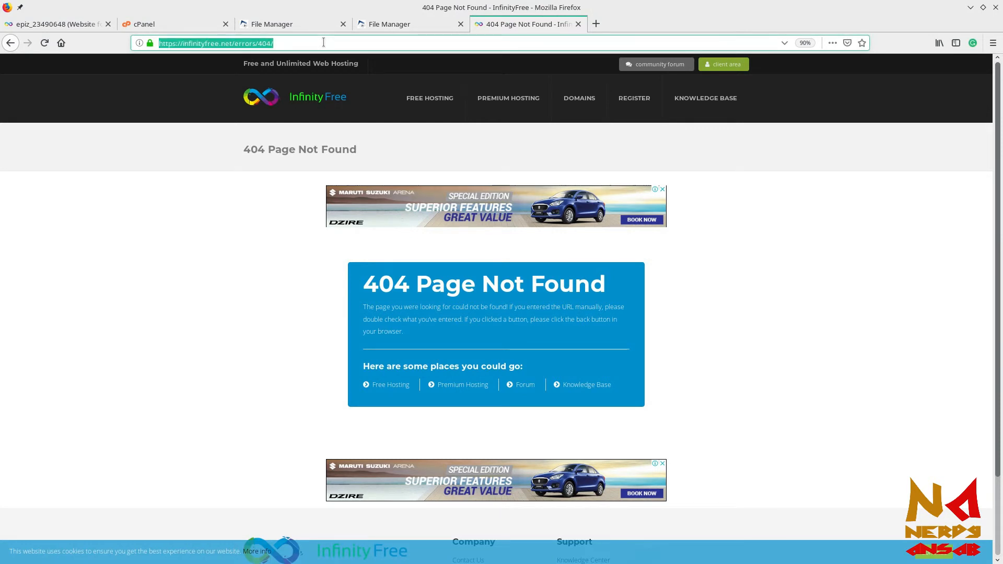
{"action": "type", "text": "whc"}
{"action": "key", "text": "Right"}
{"action": "type", "text": "fgdffdg"}
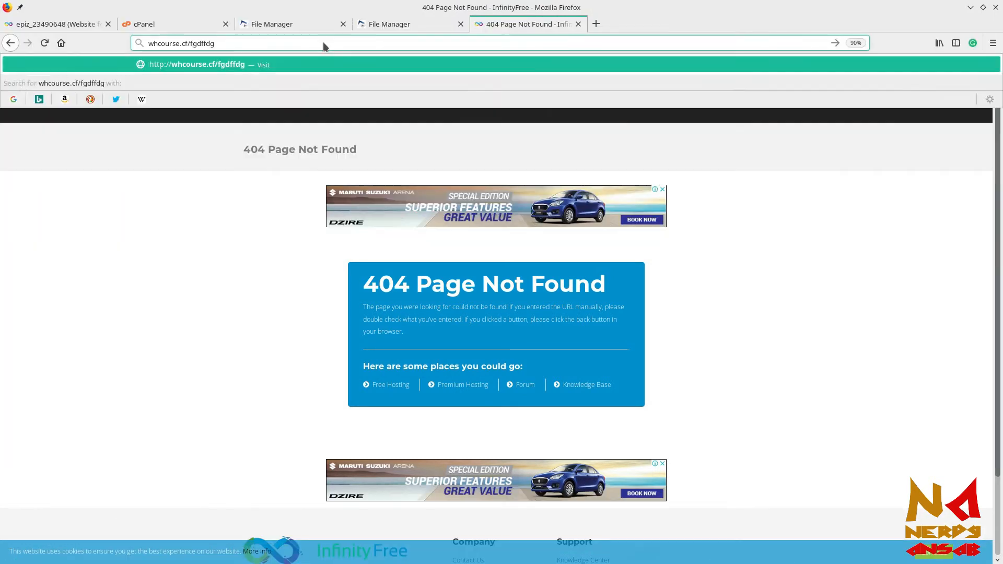
{"action": "key", "text": "Return"}
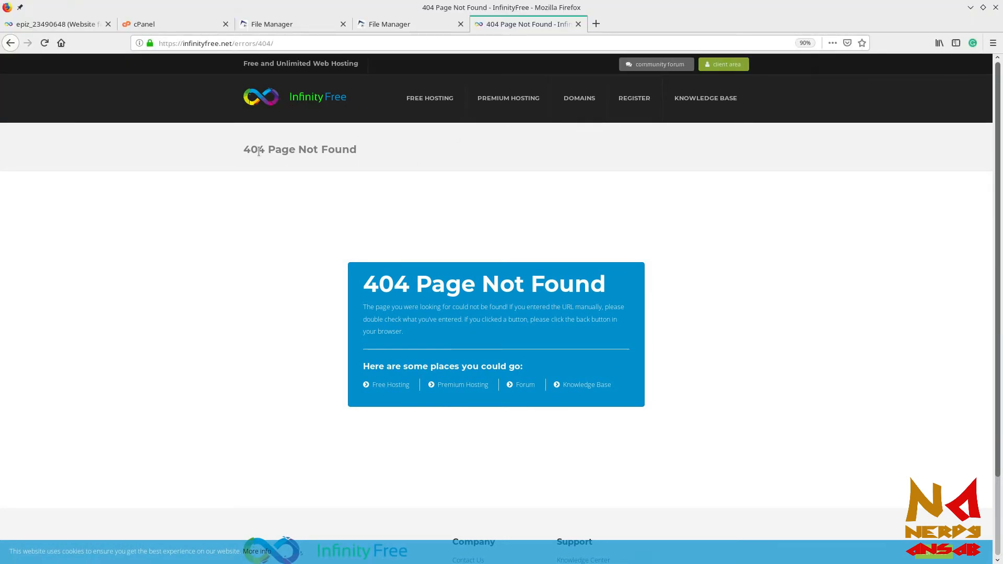
Delete the infinityfree.net/errors/404/ part of the ErrorDocument 404 address in htdocs/.htaccess.
{"action": "left_click", "coordinate": [290, 25]}
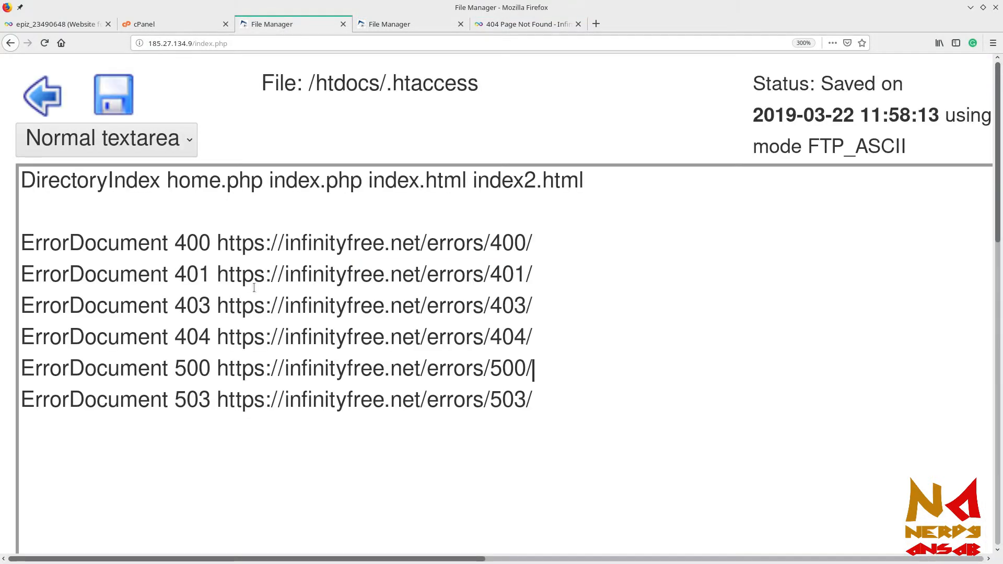
{"action": "left_click", "coordinate": [550, 333]}
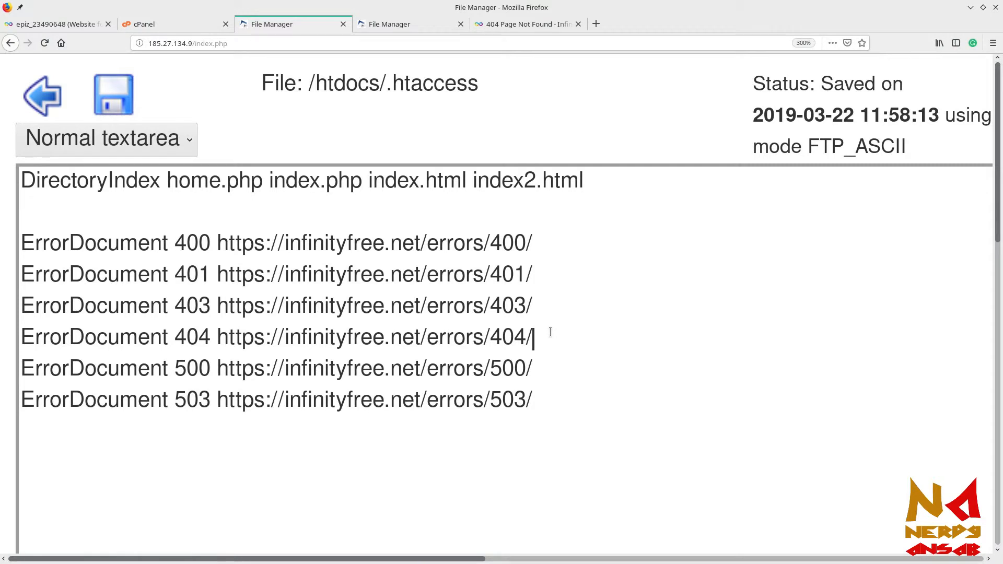
{"action": "left_click", "coordinate": [420, 26]}
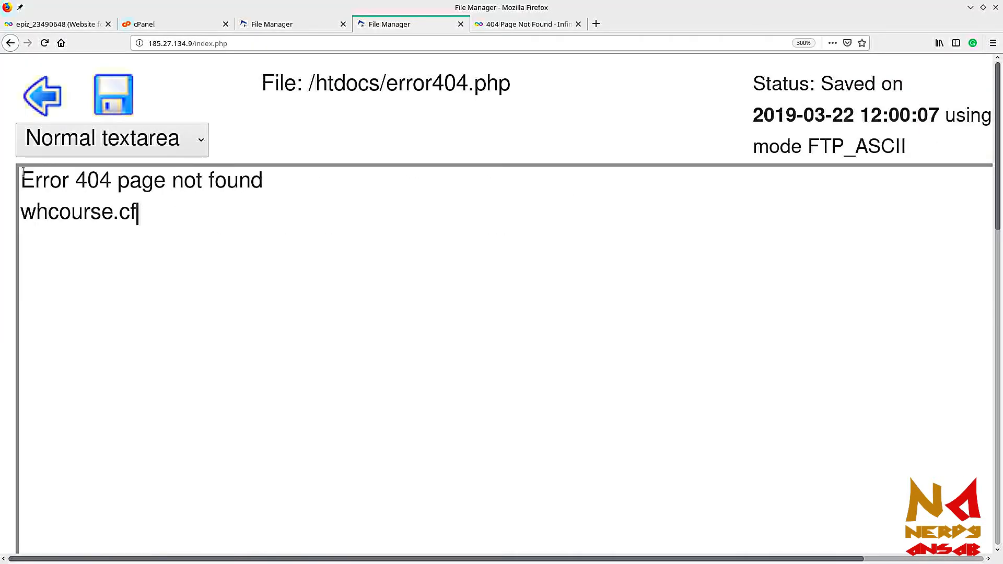
{"action": "left_click", "coordinate": [267, 25]}
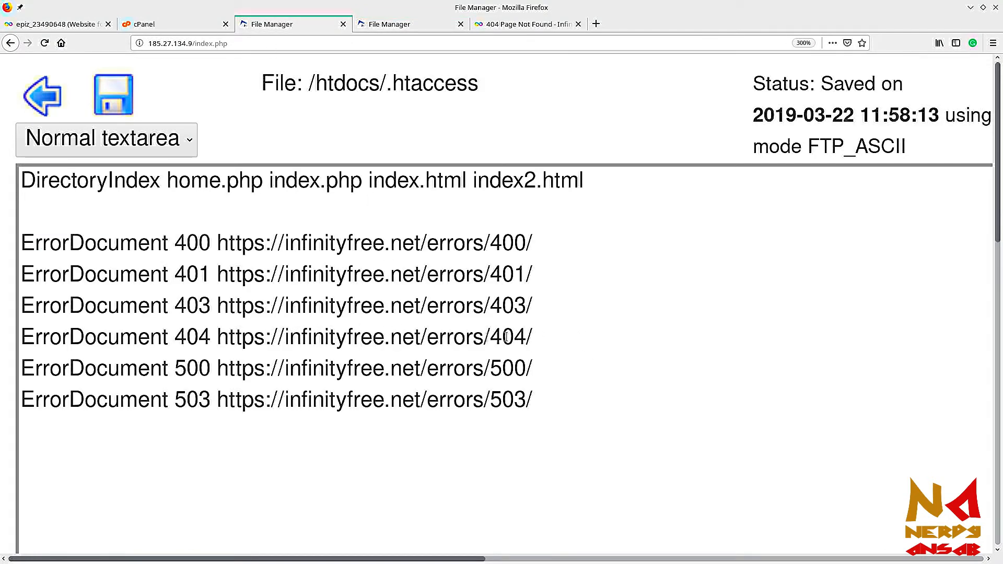
{"action": "key", "text": "BackSpace"}
{"action": "key", "text": "BackSpace"}
{"action": "key", "text": "BackSpace"}
{"action": "key", "text": "BackSpace"}
{"action": "key", "text": "BackSpace"}
{"action": "key", "text": "BackSpace"}
{"action": "key", "text": "BackSpace"}
{"action": "key", "text": "BackSpace"}
{"action": "key", "text": "BackSpace"}
{"action": "key", "text": "BackSpace"}
{"action": "key", "text": "BackSpace"}
{"action": "key", "text": "BackSpace"}
{"action": "key", "text": "BackSpace"}
{"action": "key", "text": "BackSpace"}
{"action": "key", "text": "BackSpace"}
{"action": "key", "text": "BackSpace"}
{"action": "key", "text": "BackSpace"}
{"action": "key", "text": "BackSpace"}
{"action": "key", "text": "BackSpace"}
{"action": "key", "text": "BackSpace"}
{"action": "key", "text": "BackSpace"}
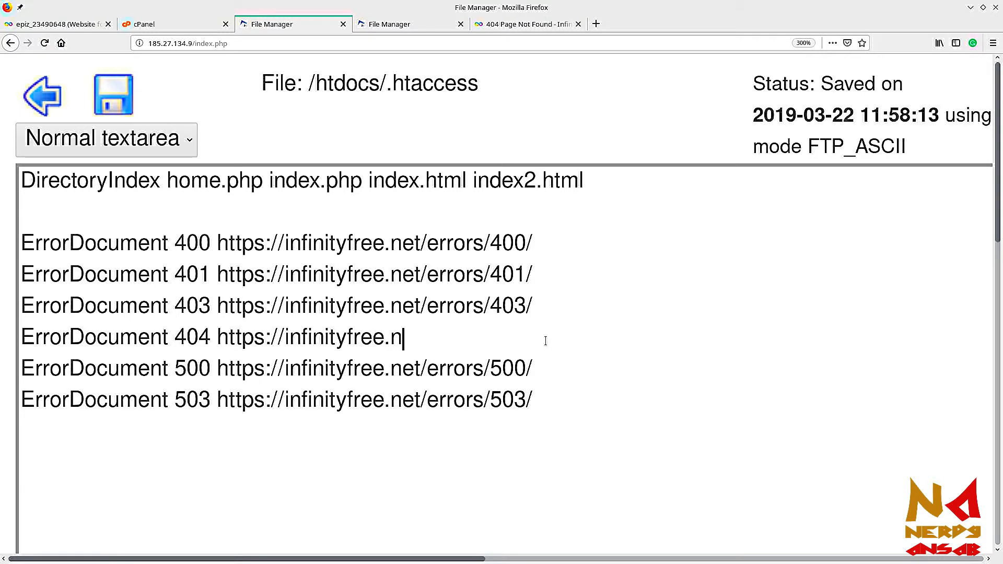
{"action": "key", "text": "BackSpace"}
{"action": "key", "text": "BackSpace"}
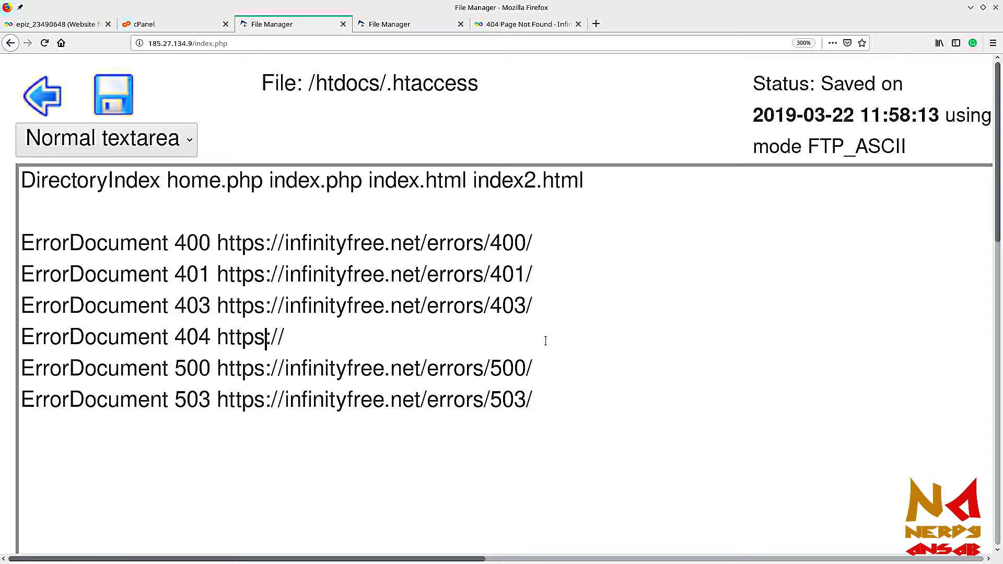
{"action": "key", "text": "BackSpace"}
{"action": "key", "text": "Right"}
{"action": "type", "text": "wh"}
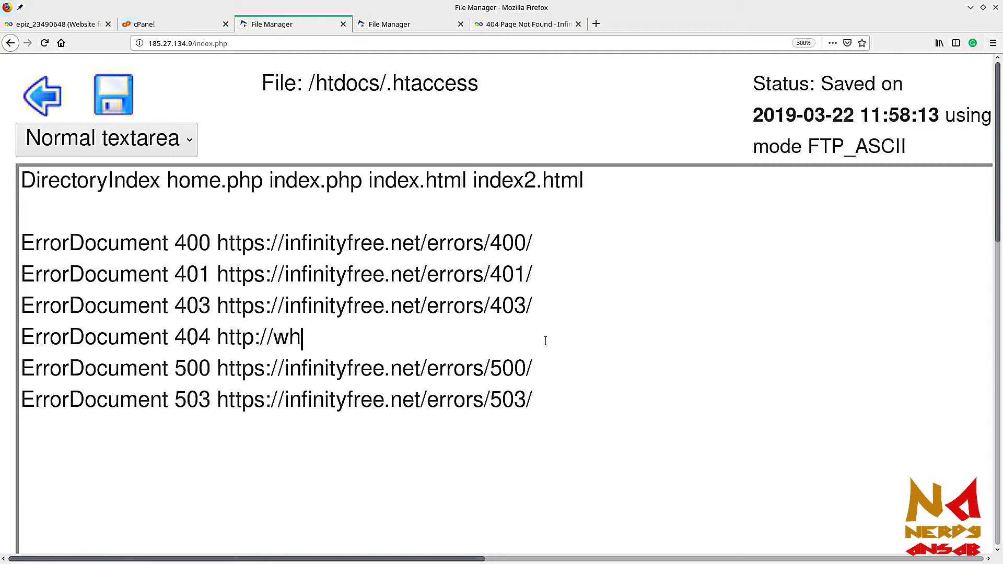
{"action": "type", "text": "course."}
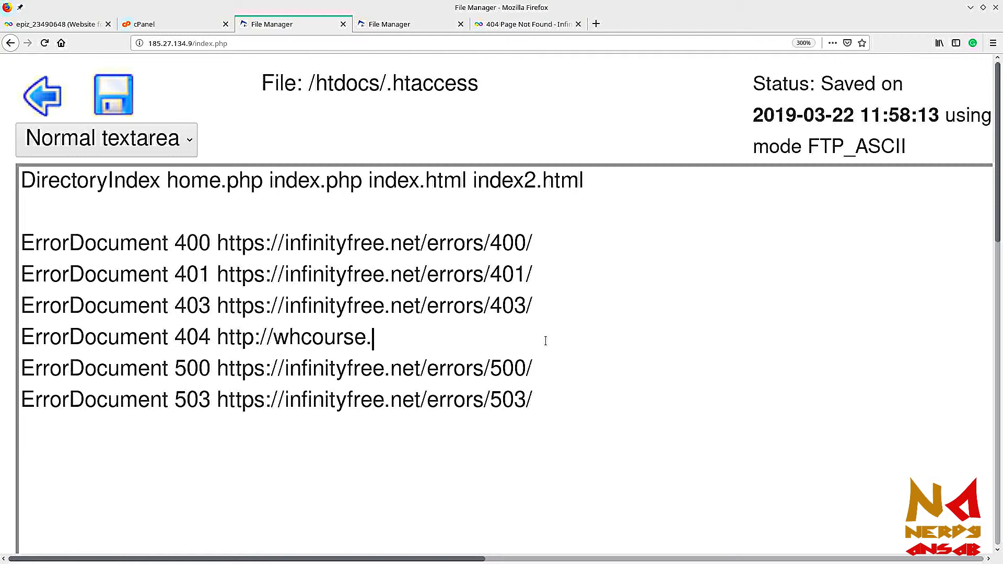
{"action": "type", "text": "cf/"}
{"action": "left_click", "coordinate": [403, 26]}
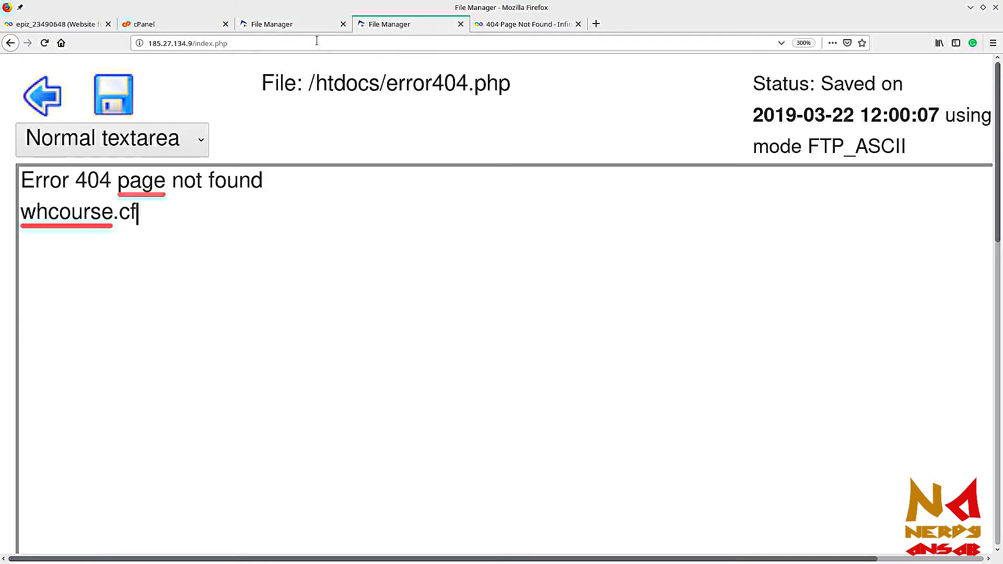
{"action": "left_click", "coordinate": [288, 27]}
{"action": "type", "text": "erro"}
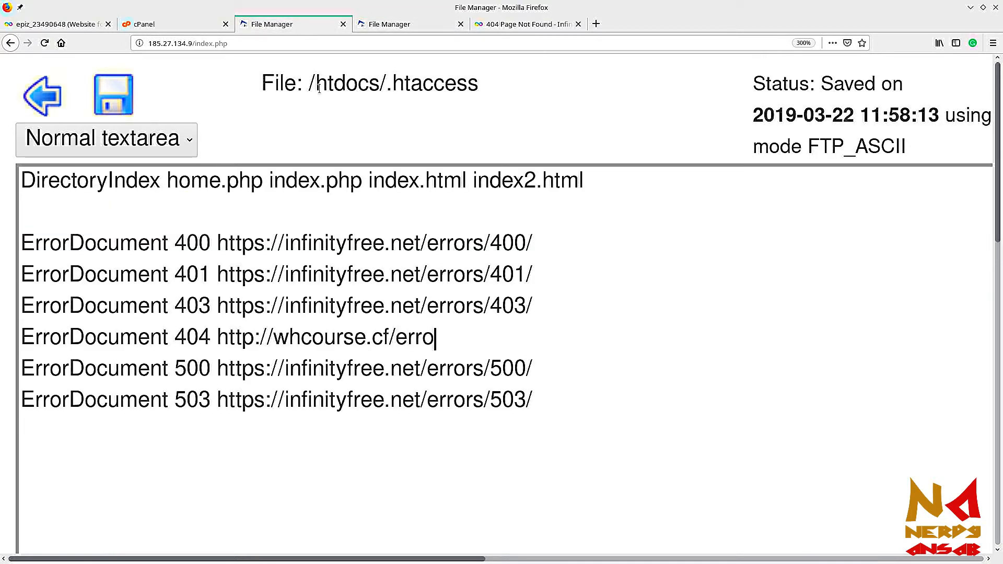
{"action": "type", "text": "r404"}
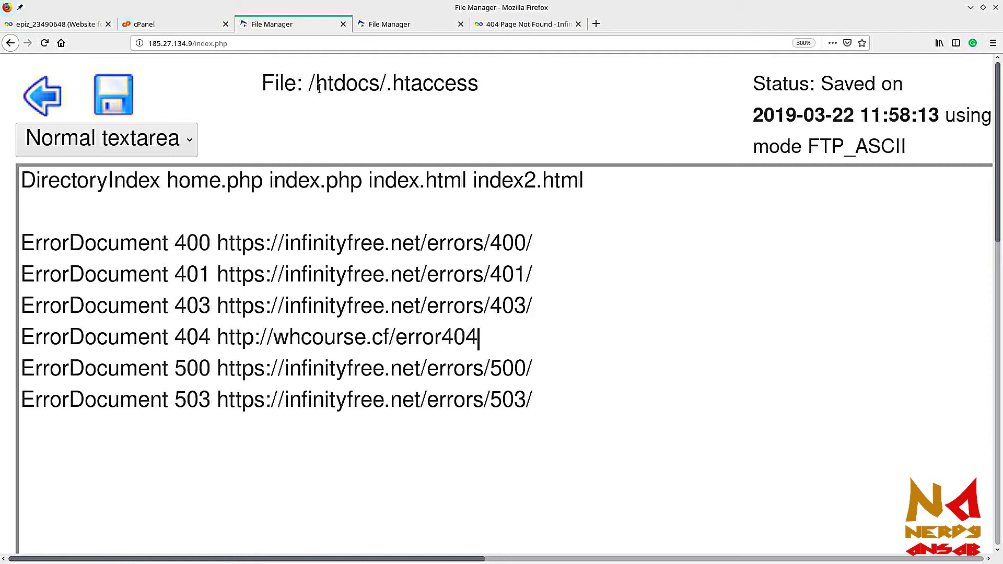
{"action": "type", "text": ".pho"}
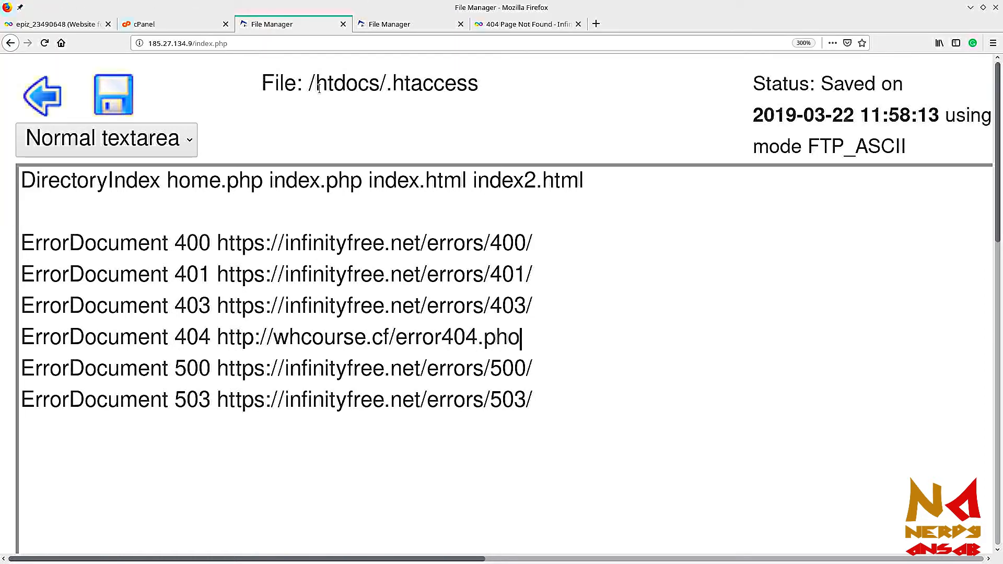
{"action": "key", "text": "BackSpace"}
{"action": "type", "text": "p"}
{"action": "left_click", "coordinate": [103, 110]}
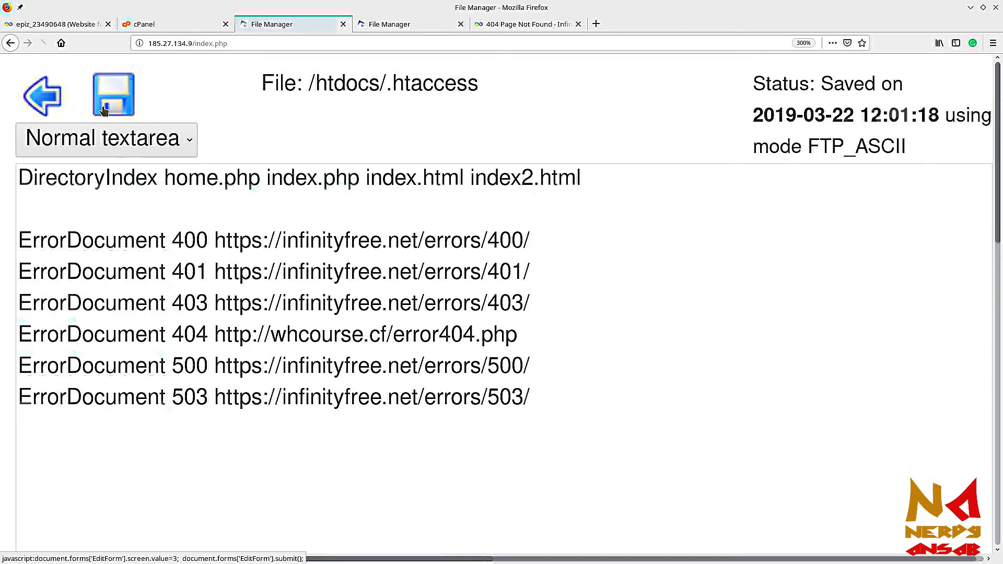
Open the nonexistent address whcourse.cf/dgddfsfd to test the custom 404 page and enlarge the page for reading.
{"action": "left_click", "coordinate": [428, 30]}
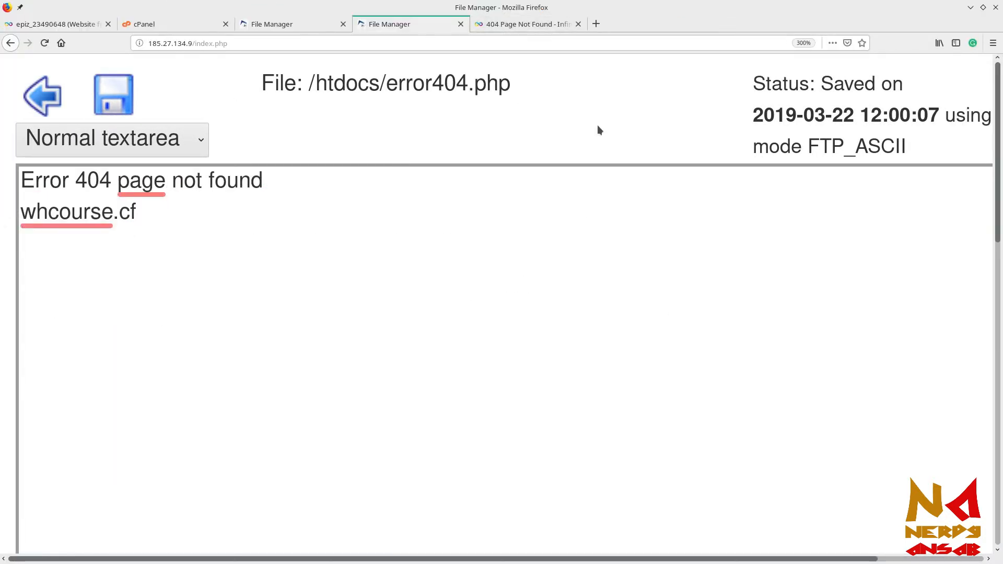
{"action": "left_click", "coordinate": [516, 27]}
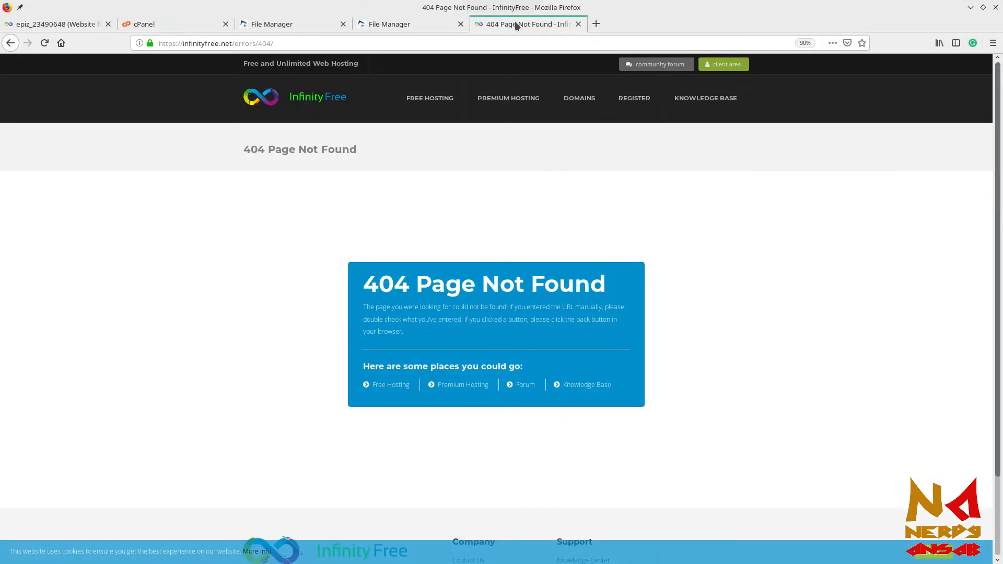
{"action": "left_click", "coordinate": [371, 46]}
{"action": "type", "text": "whcourse.cf/"}
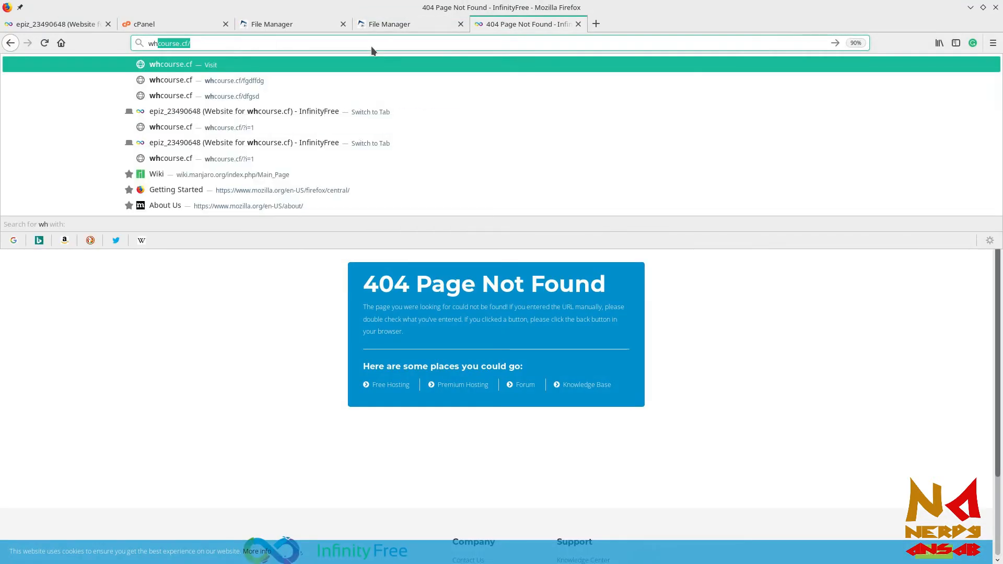
{"action": "key", "text": "End"}
{"action": "type", "text": "dgddf"}
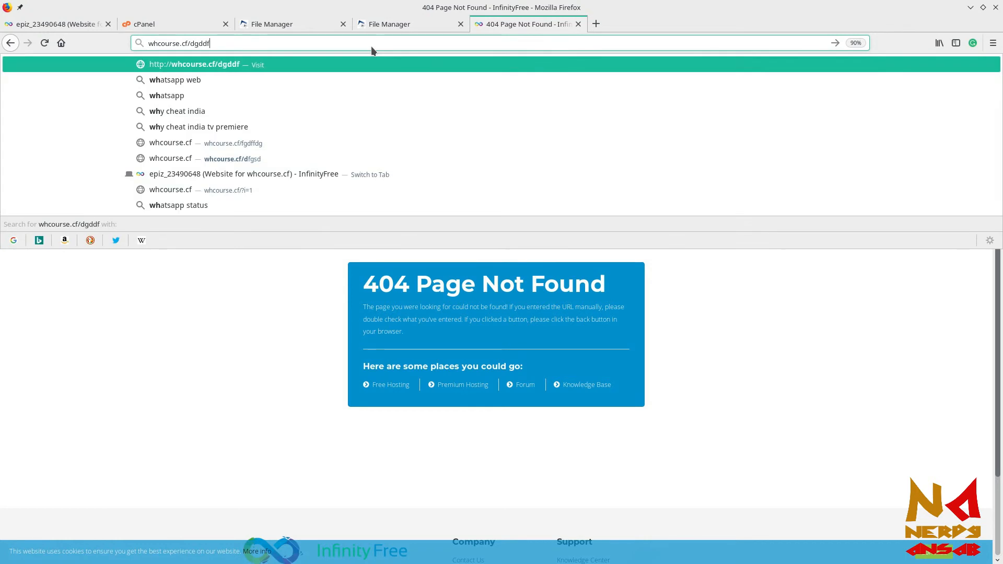
{"action": "key", "text": "Return"}
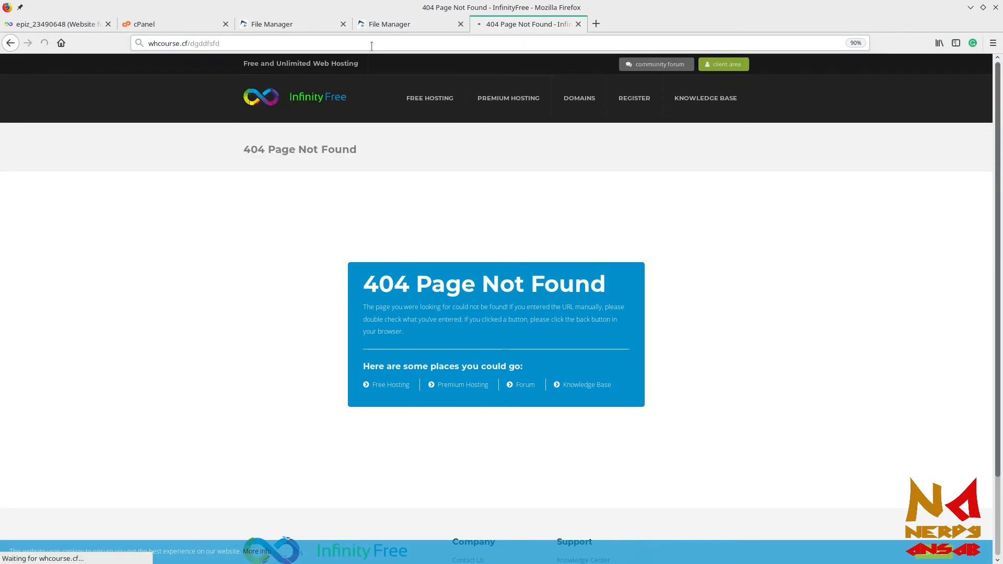
{"action": "key", "text": "ctrl+plus"}
{"action": "key", "text": "ctrl+plus"}
{"action": "key", "text": "ctrl+plus"}
{"action": "key", "text": "ctrl+plus"}
{"action": "key", "text": "ctrl+plus"}
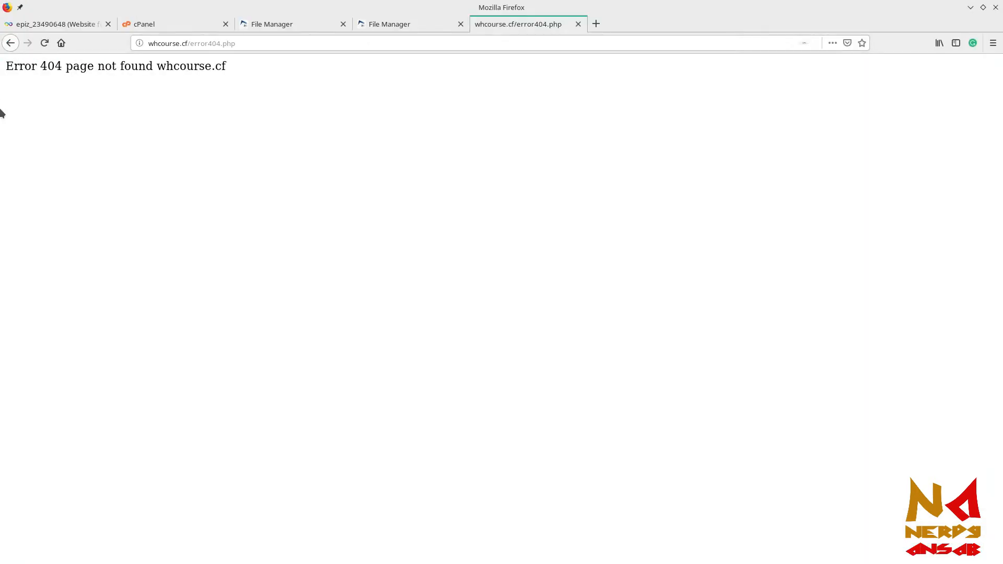
{"action": "key", "text": "ctrl+plus"}
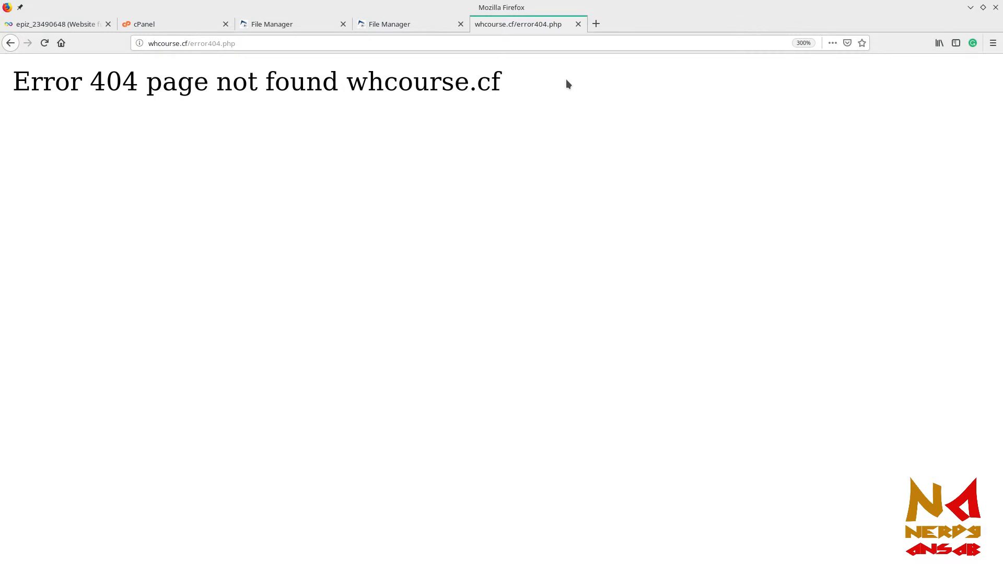
{"action": "left_click_drag", "start_coordinate": [501, 84], "coordinate": [289, 146]}
Close the 404 test page and leave both the .htaccess and error404.php editors, returning to the htdocs file listing.
{"action": "left_click", "coordinate": [414, 26]}
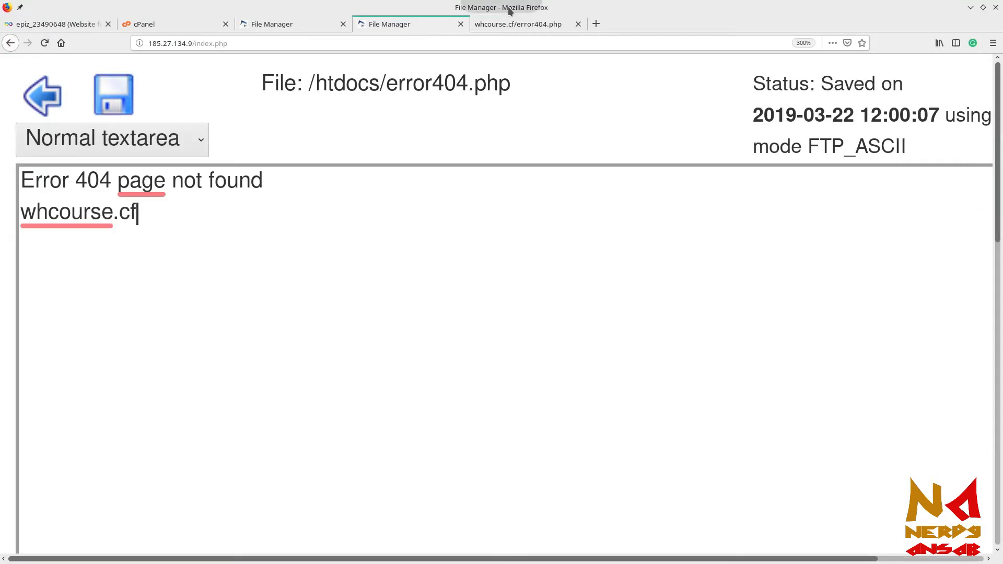
{"action": "left_click", "coordinate": [579, 24]}
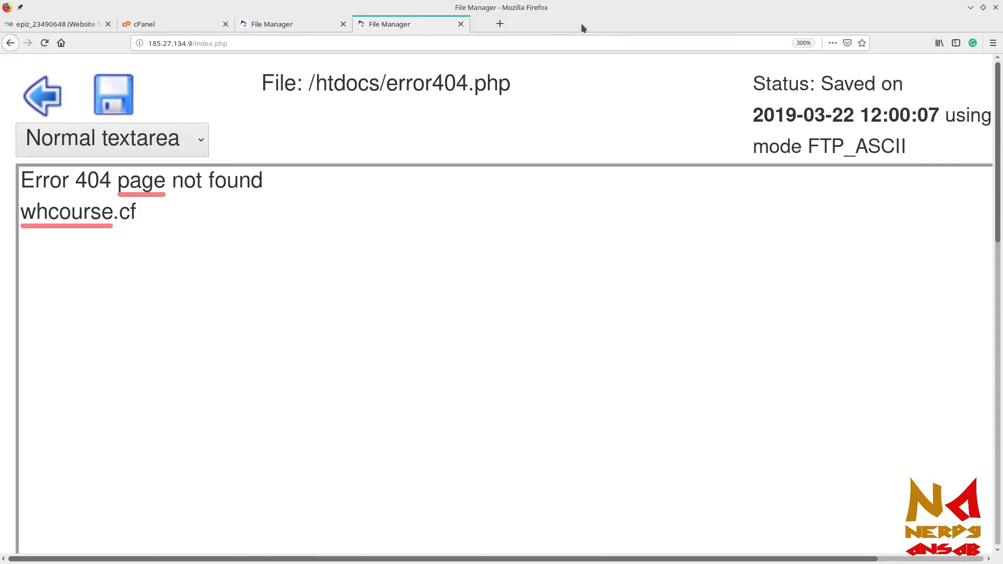
{"action": "left_click", "coordinate": [280, 24]}
{"action": "left_click", "coordinate": [58, 107]}
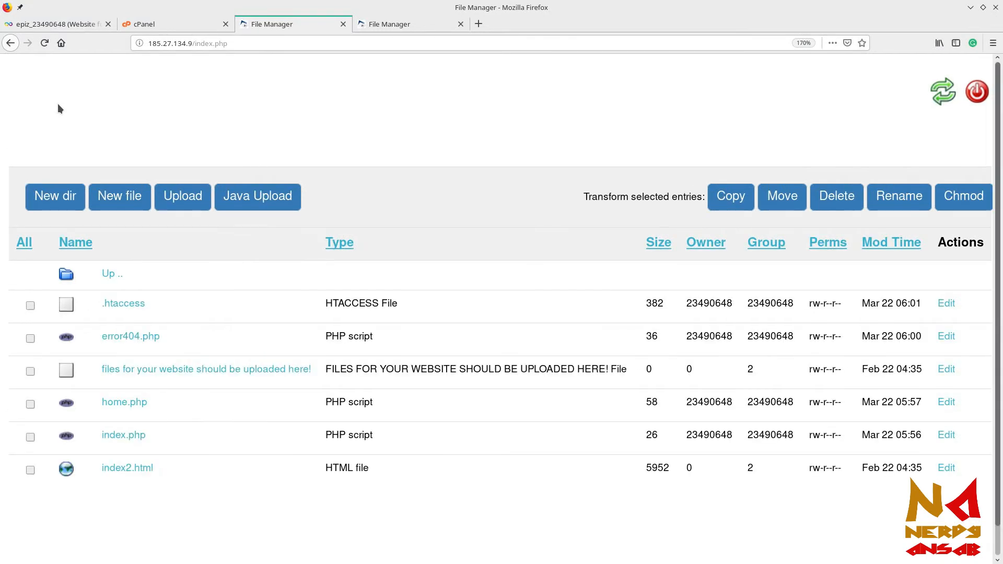
{"action": "left_click", "coordinate": [396, 24]}
{"action": "left_click", "coordinate": [24, 79]}
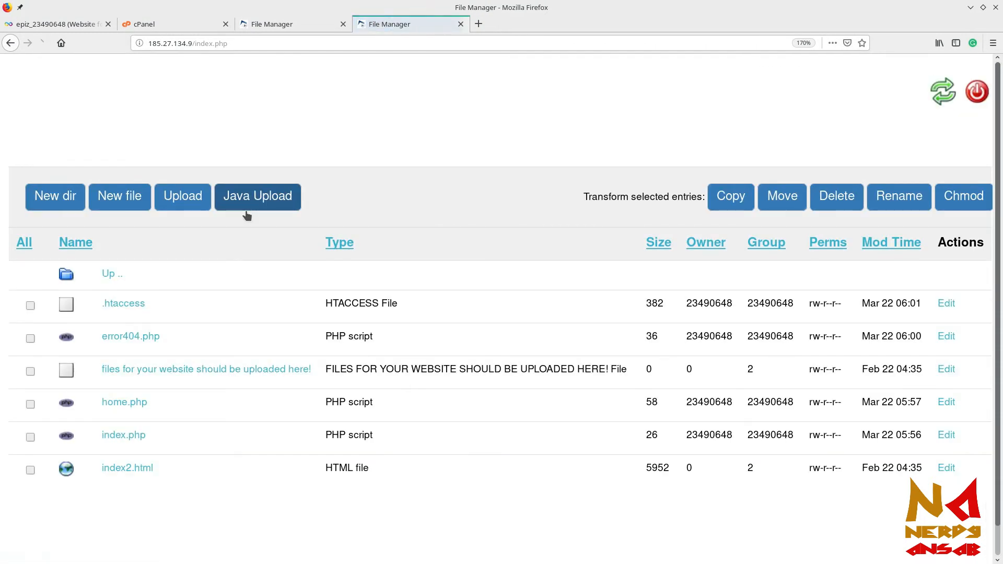
{"action": "key", "text": "ctrl+minus"}
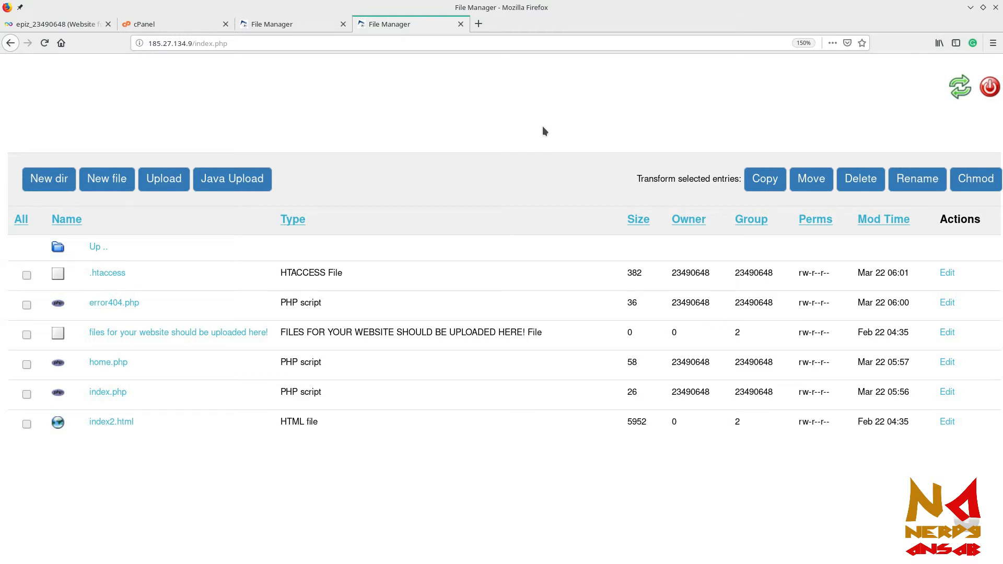
Open a Konsole terminal over the browser and start a new file named home1.php in nano.
{"action": "key", "text": "ctrl+alt+t"}
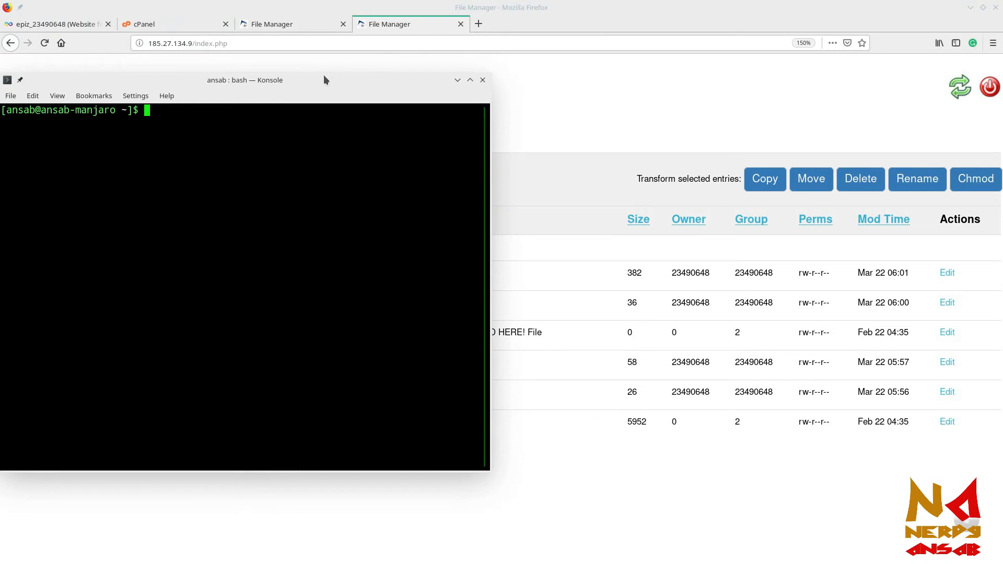
{"action": "left_click_drag", "start_coordinate": [323, 80], "coordinate": [537, 110]}
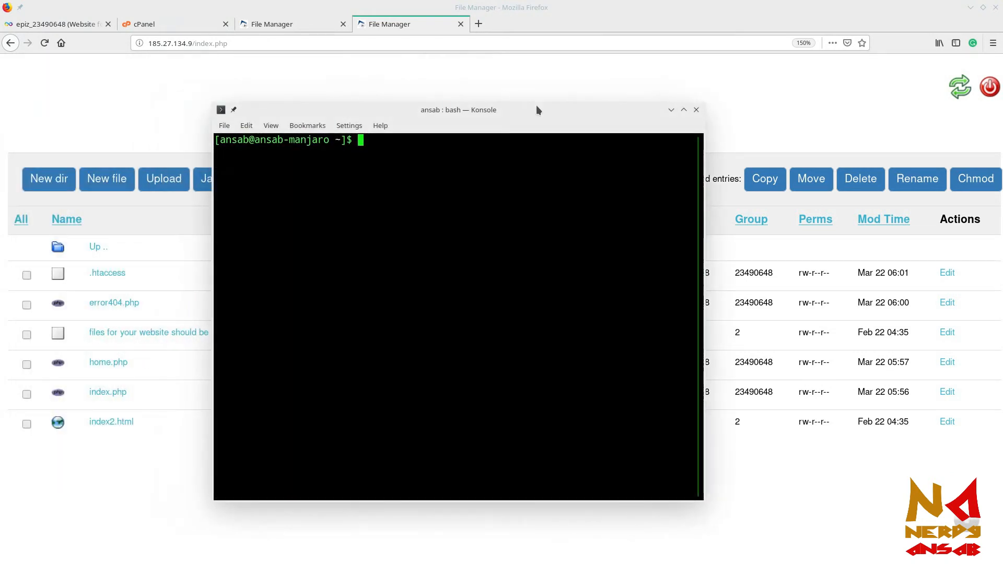
{"action": "type", "text": "nano "}
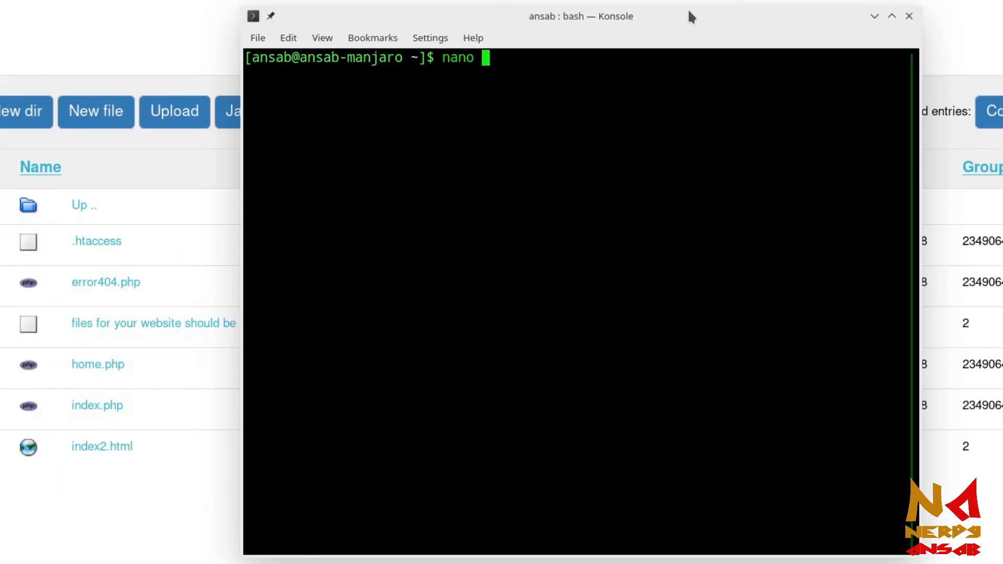
{"action": "type", "text": "index."}
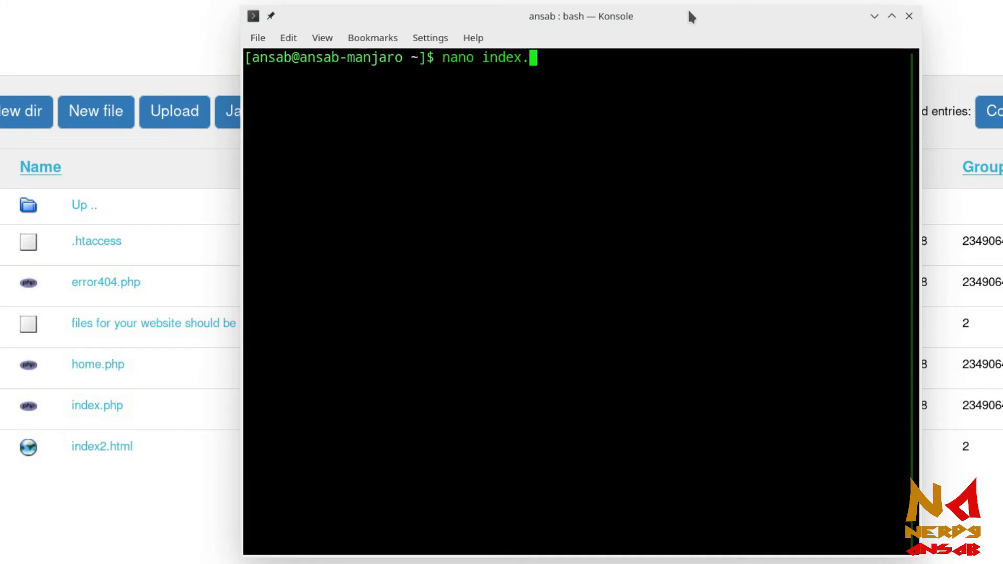
{"action": "type", "text": "html"}
{"action": "key", "text": "BackSpace"}
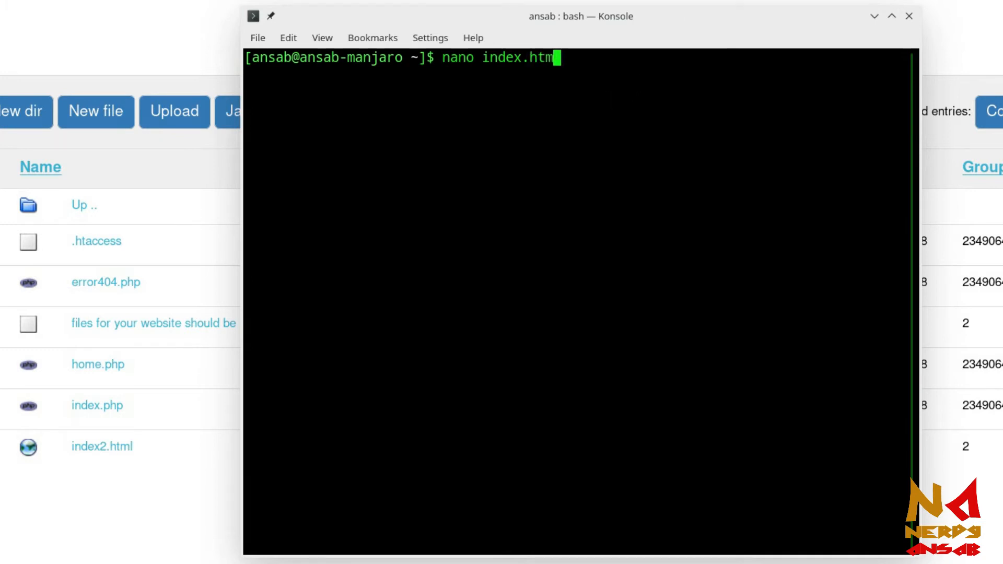
{"action": "key", "text": "BackSpace"}
{"action": "key", "text": "BackSpace"}
{"action": "key", "text": "BackSpace"}
{"action": "key", "text": "BackSpace"}
{"action": "key", "text": "BackSpace"}
{"action": "key", "text": "BackSpace"}
{"action": "key", "text": "BackSpace"}
{"action": "key", "text": "BackSpace"}
{"action": "key", "text": "BackSpace"}
{"action": "type", "text": "home1"}
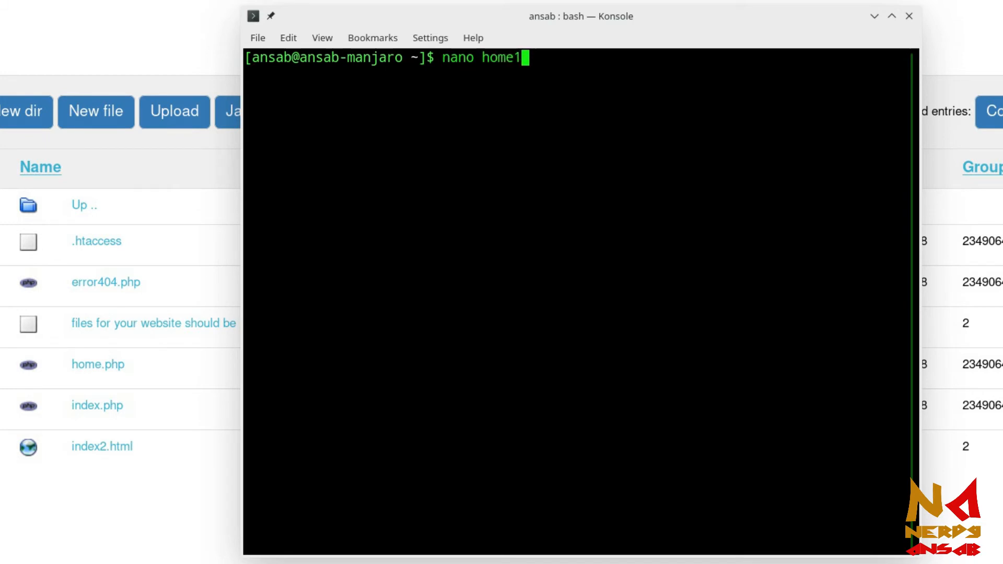
{"action": "type", "text": ".php"}
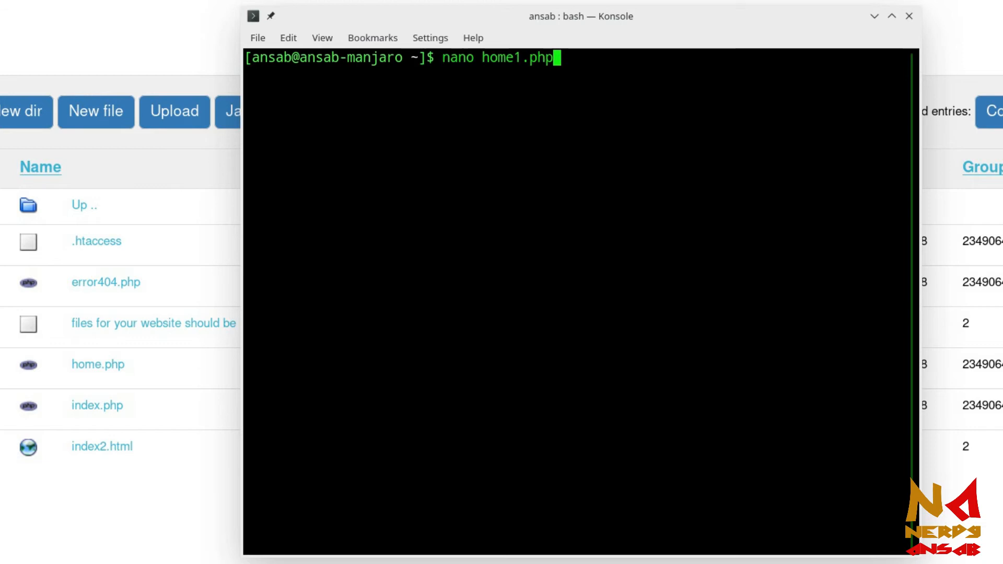
{"action": "key", "text": "Return"}
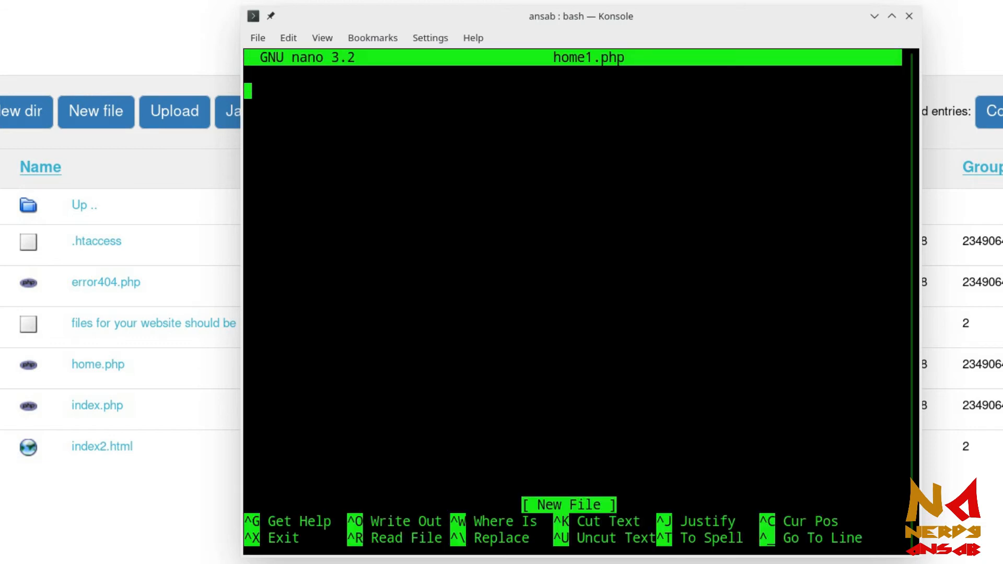
Write the line "OK this page is uploded by my computer." in home1.php, save the file and exit nano.
{"action": "type", "text": "OK thsi"}
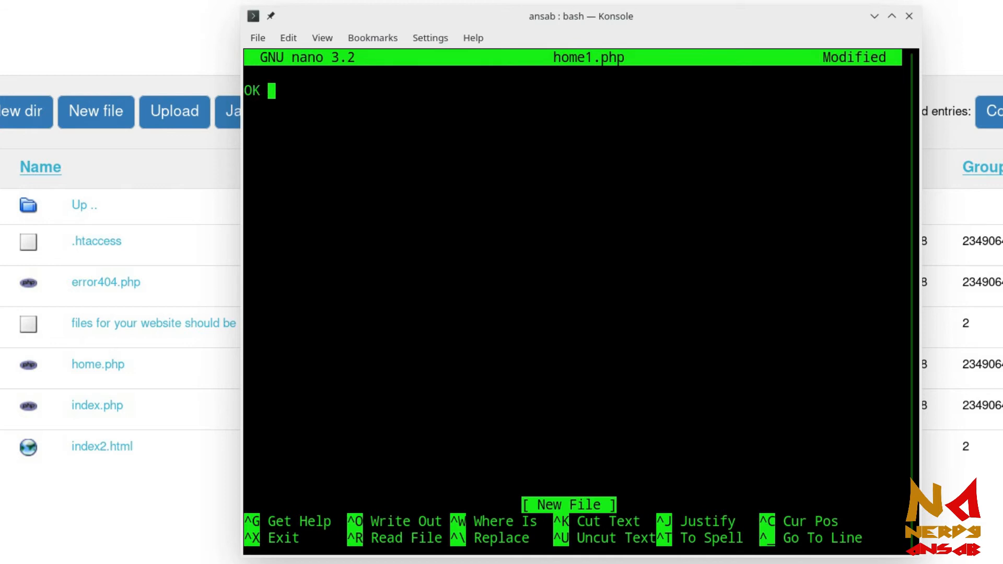
{"action": "key", "text": "BackSpace"}
{"action": "key", "text": "BackSpace"}
{"action": "type", "text": "is page is "}
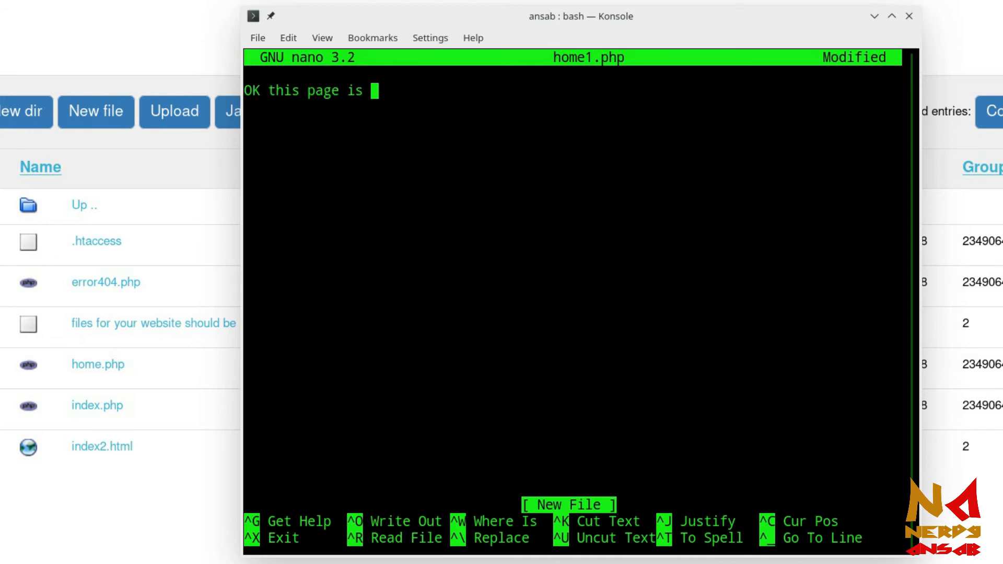
{"action": "type", "text": "uplode"}
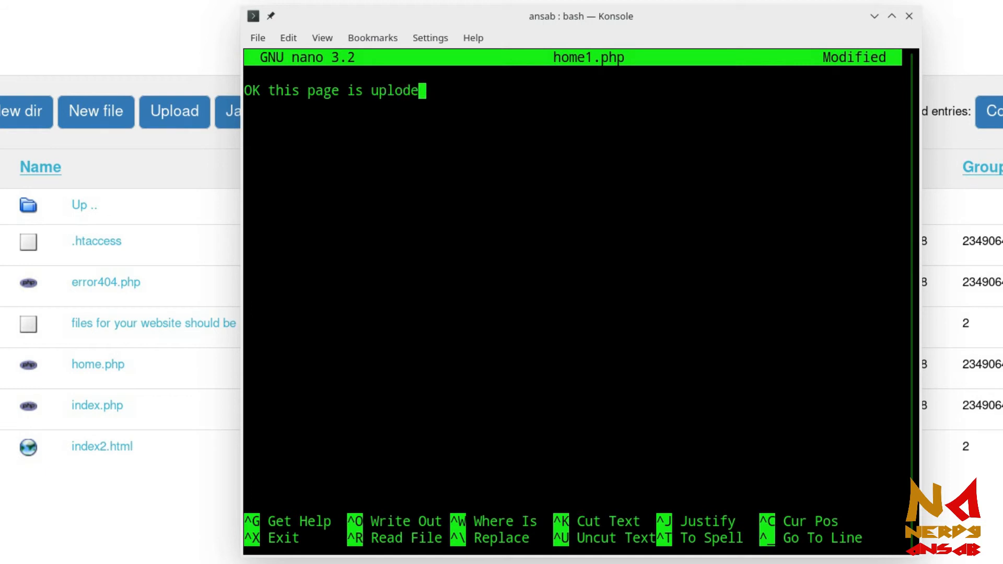
{"action": "type", "text": "d by my computer."}
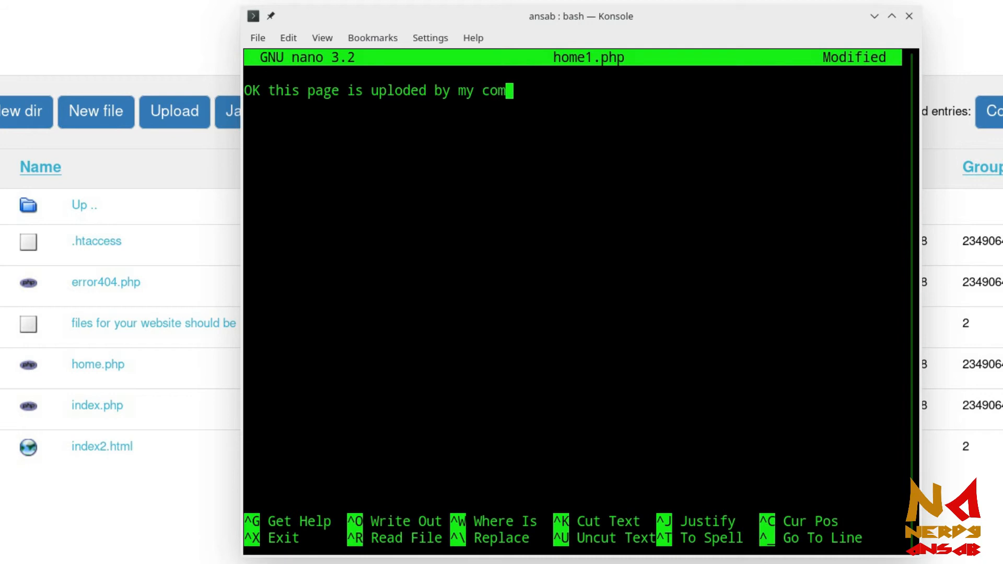
{"action": "key", "text": "Return"}
{"action": "key", "text": "ctrl+o"}
{"action": "key", "text": "Return"}
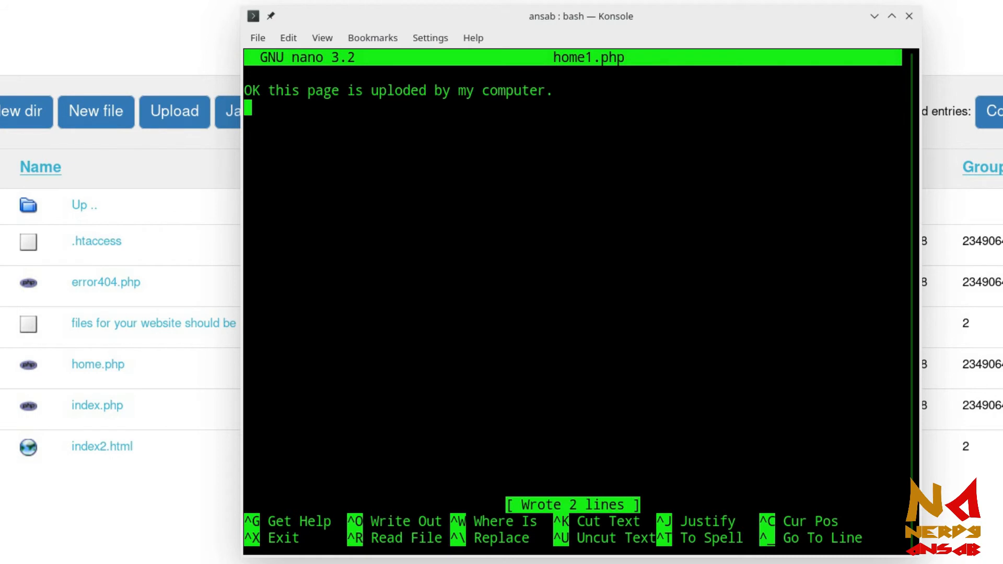
{"action": "key", "text": "ctrl+x"}
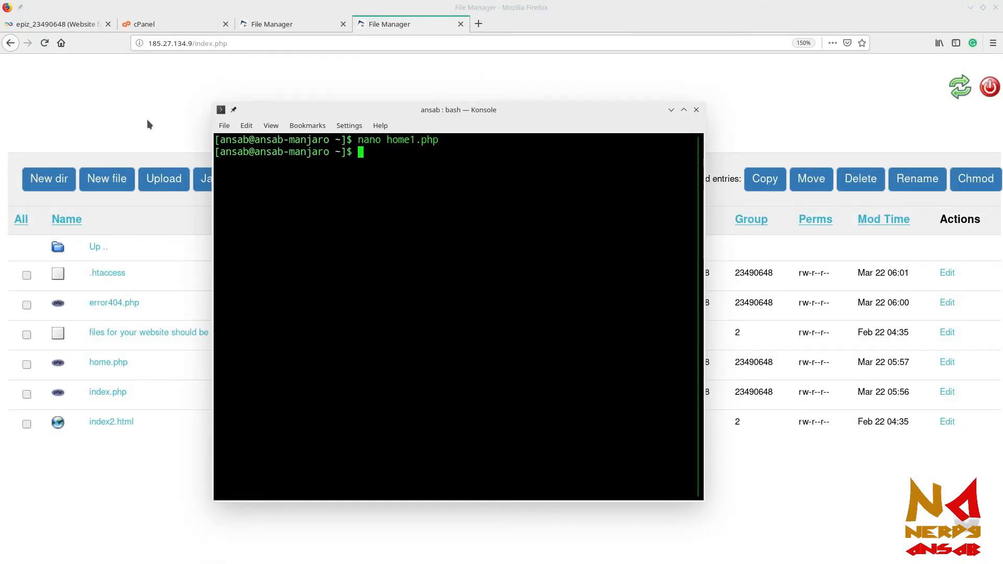
Switch back to the Firefox file manager, open the upload form for /htdocs and choose home1.php from the Home folder.
{"action": "left_click", "coordinate": [80, 124]}
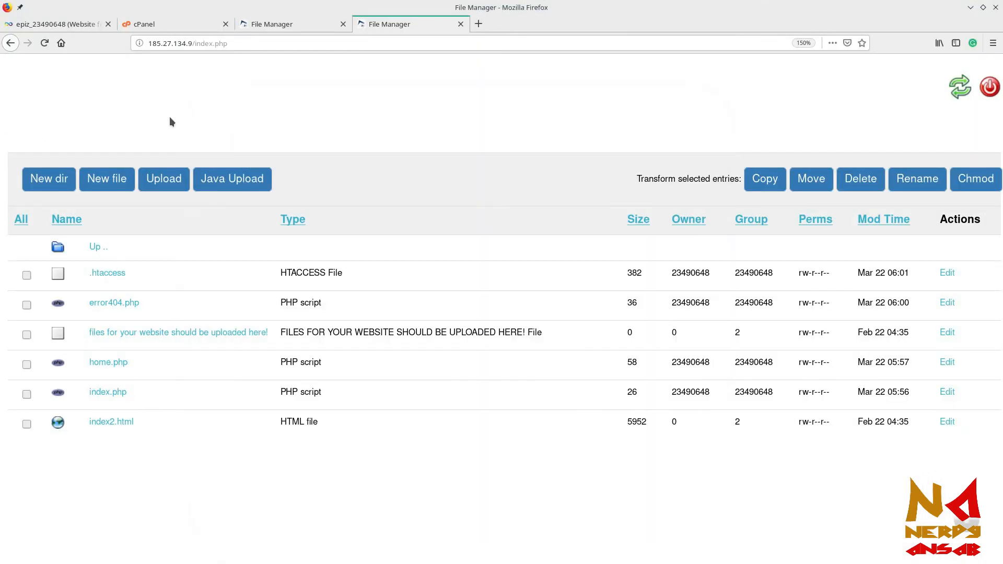
{"action": "key", "text": "ctrl+plus"}
{"action": "key", "text": "ctrl+plus"}
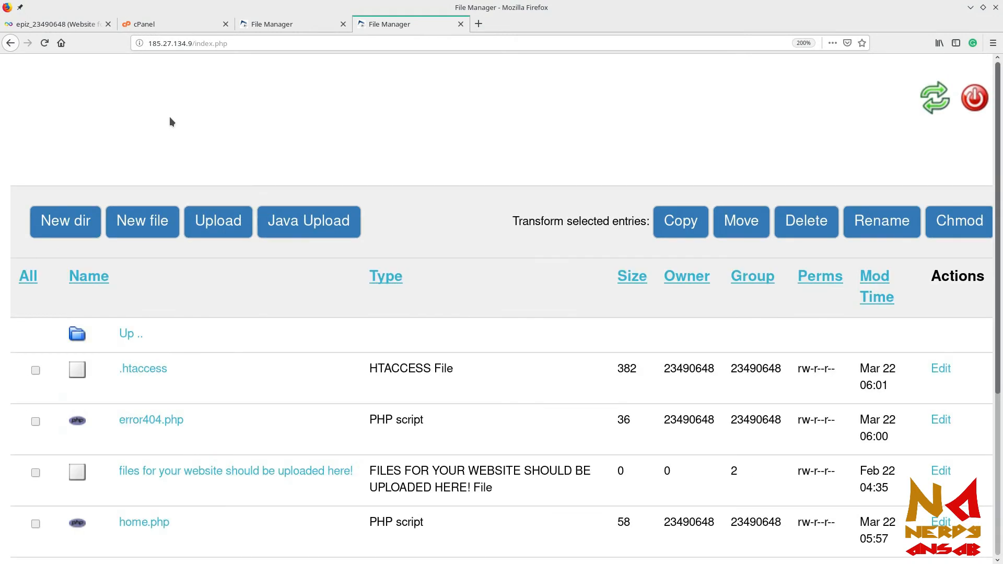
{"action": "left_click", "coordinate": [224, 218]}
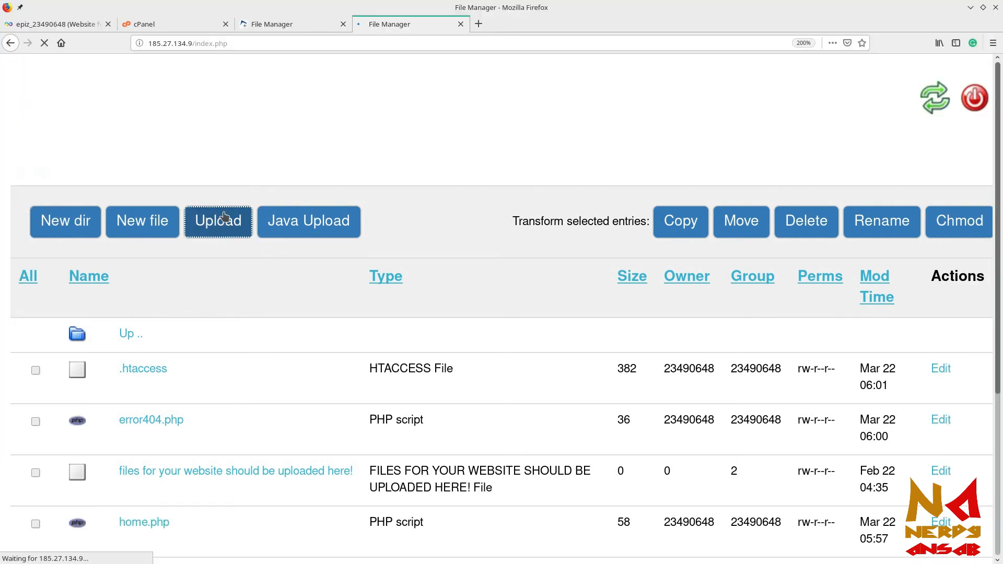
{"action": "scroll", "coordinate": [306, 223], "scroll_direction": "down", "scroll_amount": 2}
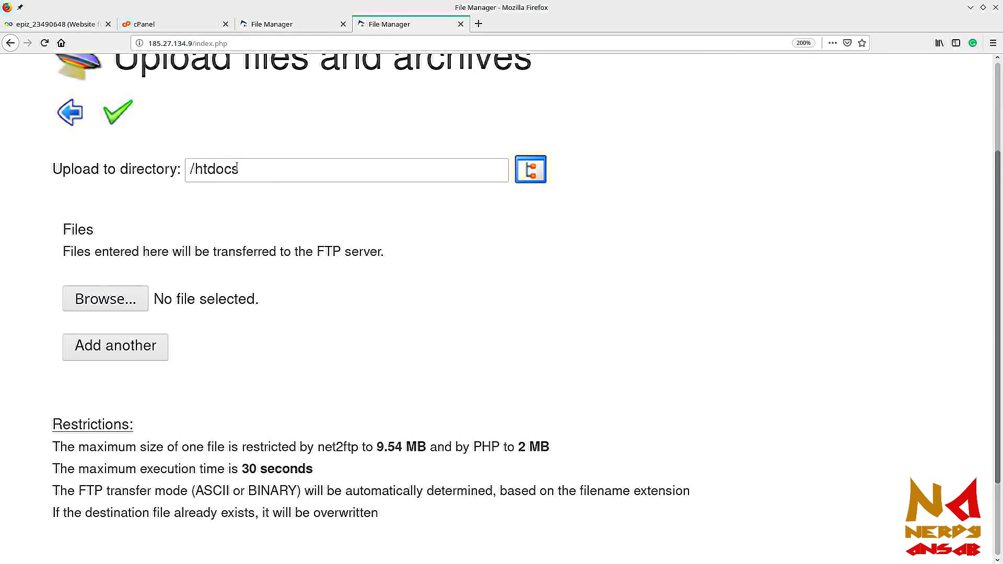
{"action": "left_click", "coordinate": [120, 302]}
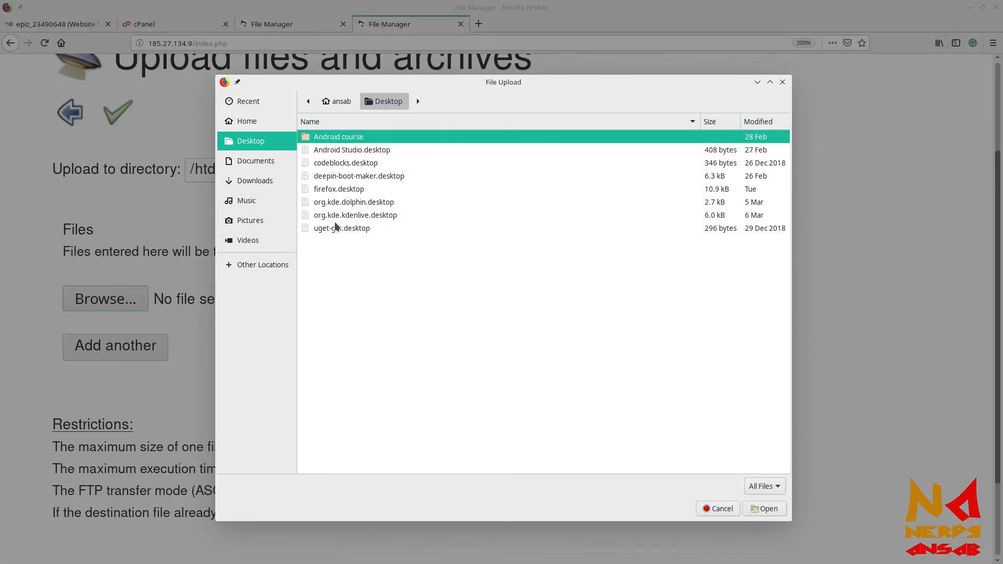
{"action": "left_click", "coordinate": [268, 127]}
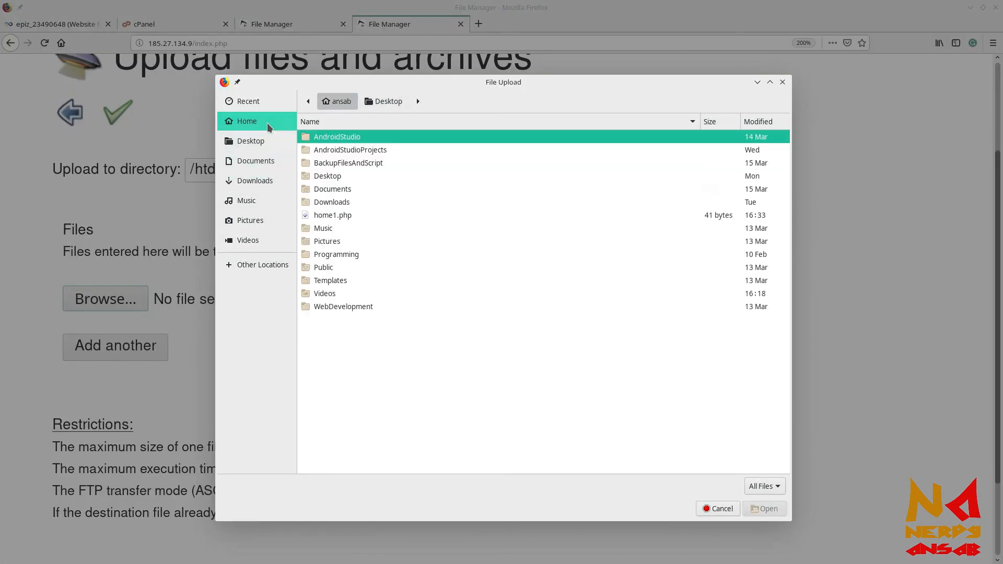
{"action": "left_click", "coordinate": [328, 216]}
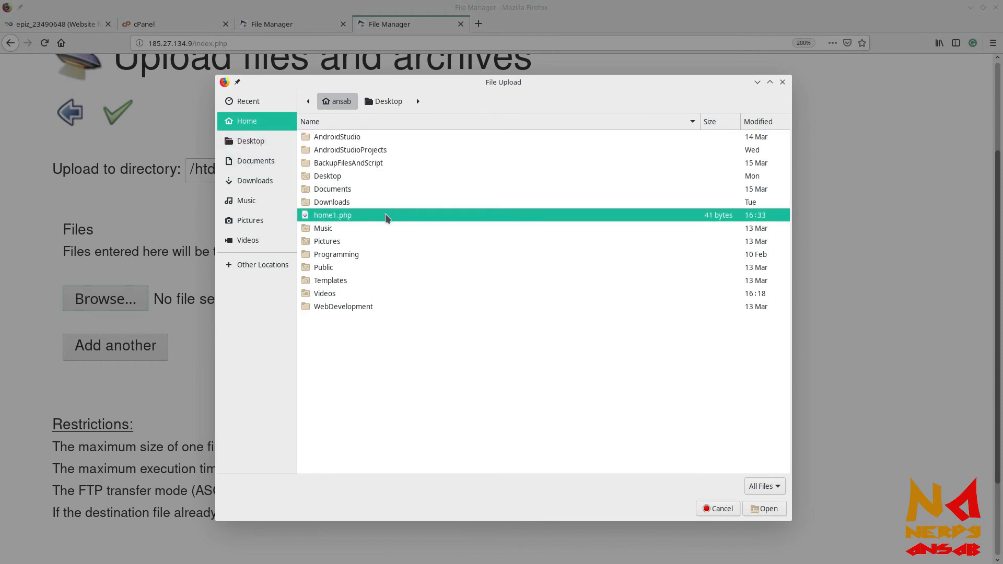
{"action": "left_click", "coordinate": [768, 509]}
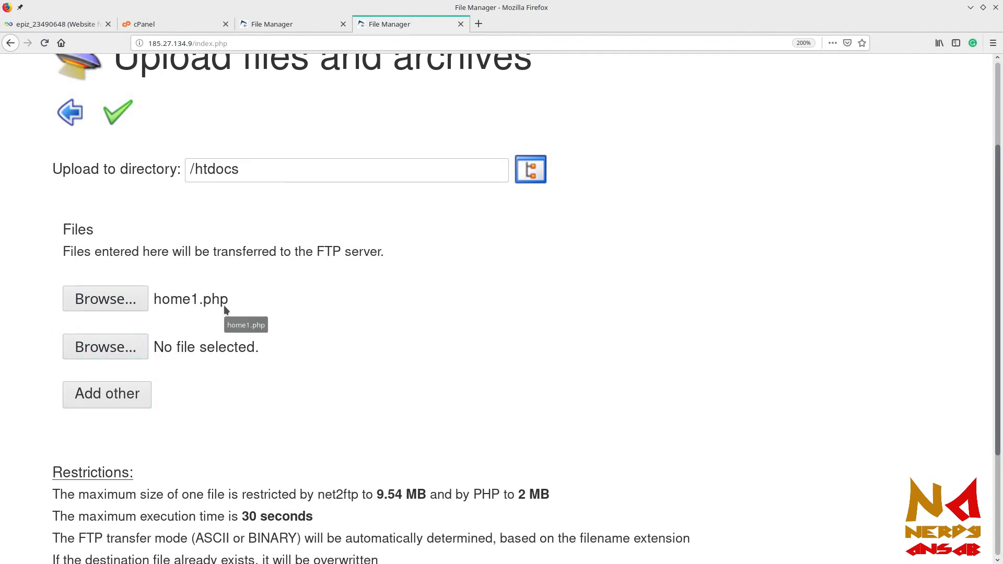
{"action": "scroll", "coordinate": [224, 305], "scroll_direction": "down", "scroll_amount": 3}
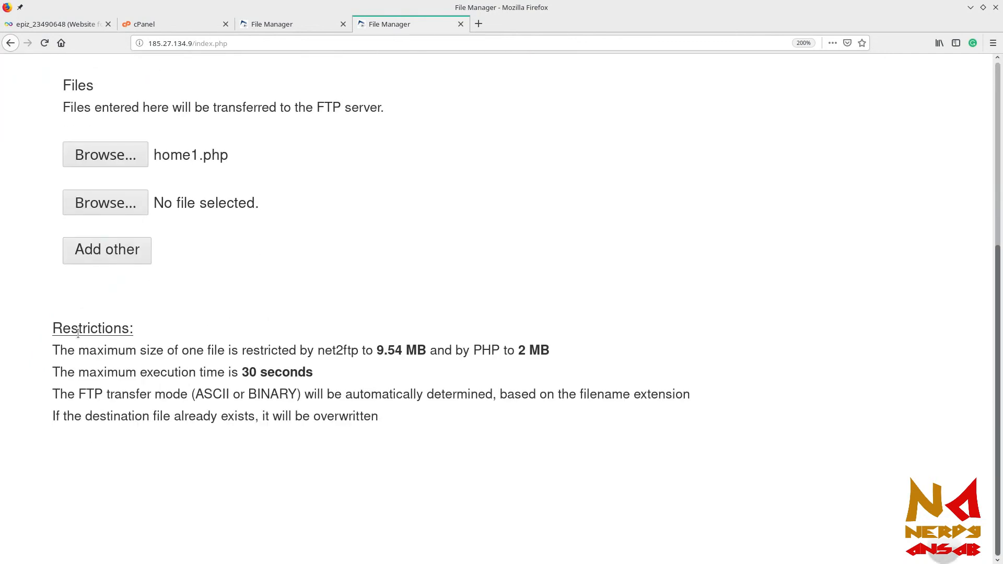
Examine the upload form's restrictions on file size, execution time, transfer mode and overwriting of existing files.
{"action": "scroll", "coordinate": [78, 333], "scroll_direction": "up", "scroll_amount": 1}
{"action": "scroll", "coordinate": [77, 333], "scroll_direction": "down", "scroll_amount": 1}
{"action": "scroll", "coordinate": [78, 335], "scroll_direction": "down", "scroll_amount": 1}
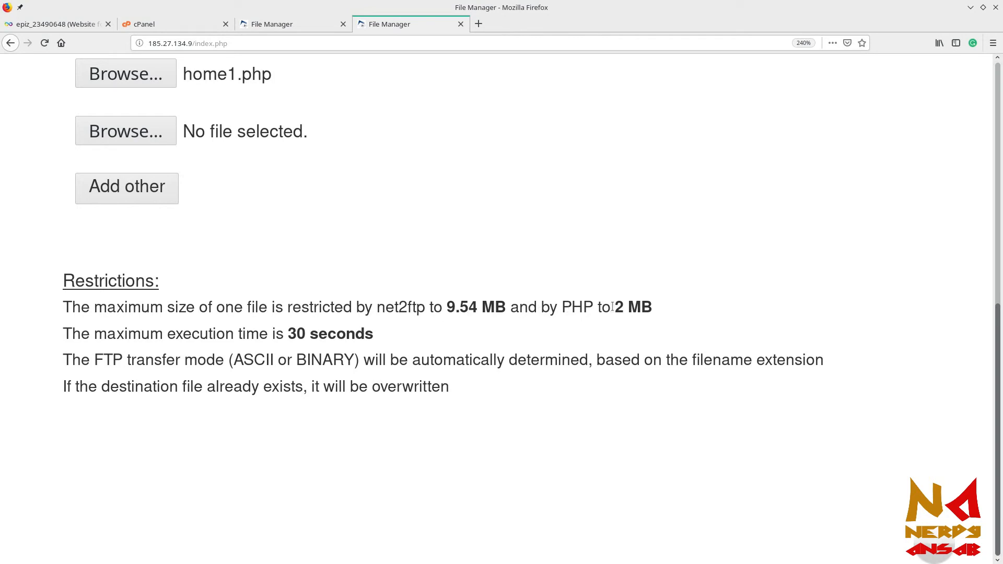
{"action": "left_click_drag", "start_coordinate": [615, 306], "coordinate": [640, 305]}
{"action": "left_click", "coordinate": [639, 305]}
{"action": "left_click_drag", "start_coordinate": [456, 386], "coordinate": [128, 307]}
{"action": "left_click", "coordinate": [128, 307]}
{"action": "scroll", "coordinate": [133, 312], "scroll_direction": "up", "scroll_amount": 3}
{"action": "scroll", "coordinate": [133, 312], "scroll_direction": "up", "scroll_amount": 4}
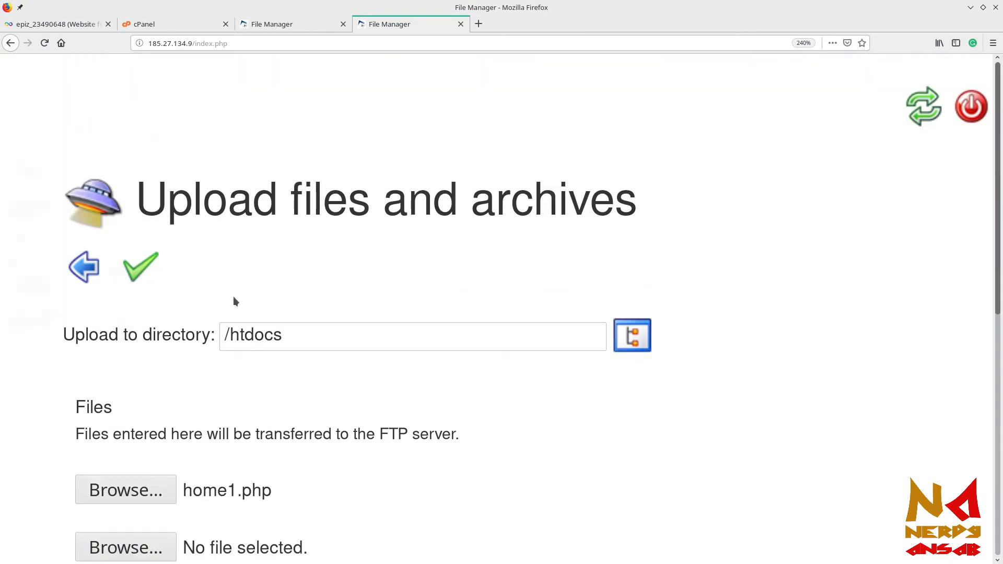
{"action": "scroll", "coordinate": [246, 297], "scroll_direction": "down", "scroll_amount": 6}
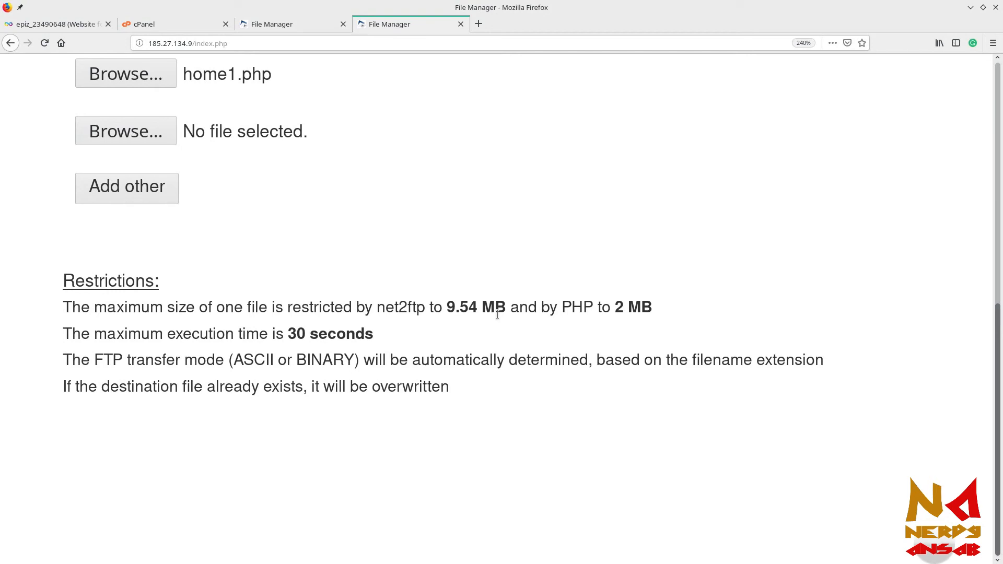
Upload the chosen home1.php to /htdocs and return to the htdocs file listing.
{"action": "scroll", "coordinate": [458, 308], "scroll_direction": "up", "scroll_amount": 5}
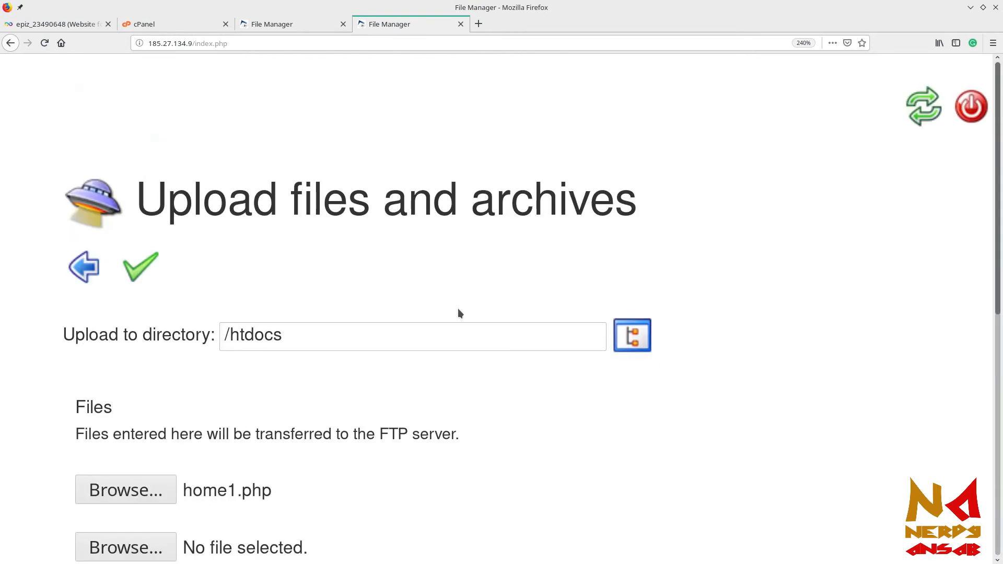
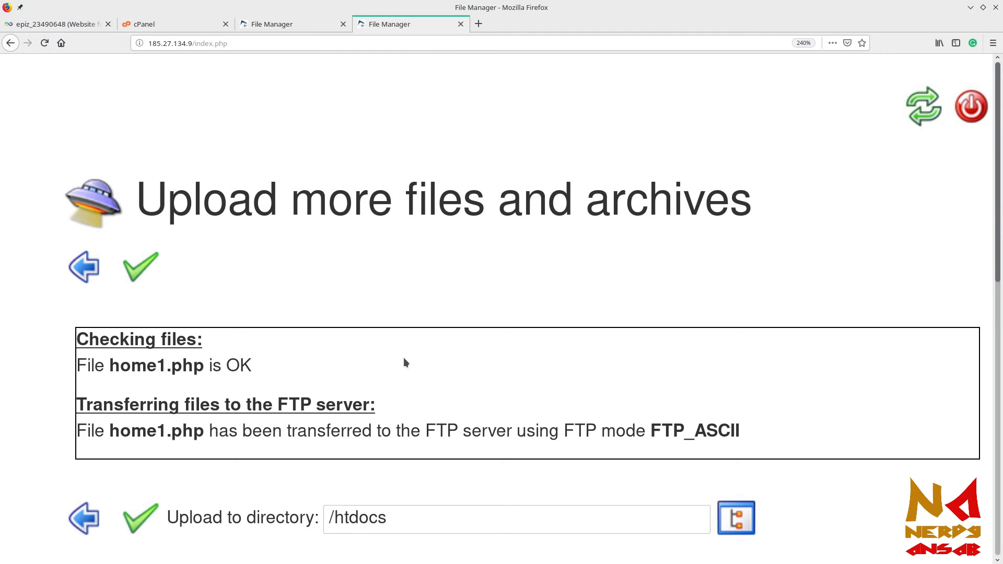
{"action": "left_click", "coordinate": [92, 271]}
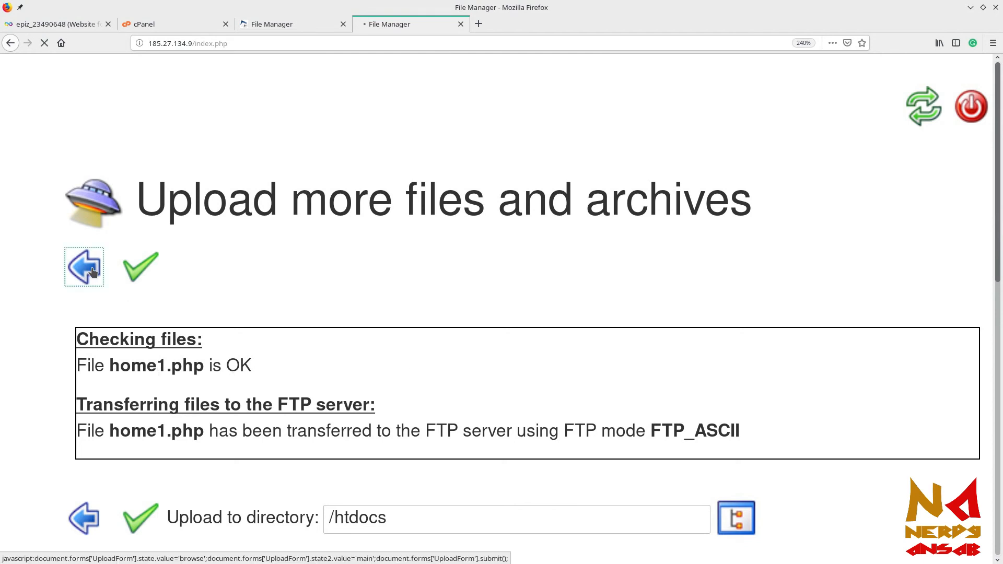
{"action": "scroll", "coordinate": [308, 339], "scroll_direction": "down", "scroll_amount": 10}
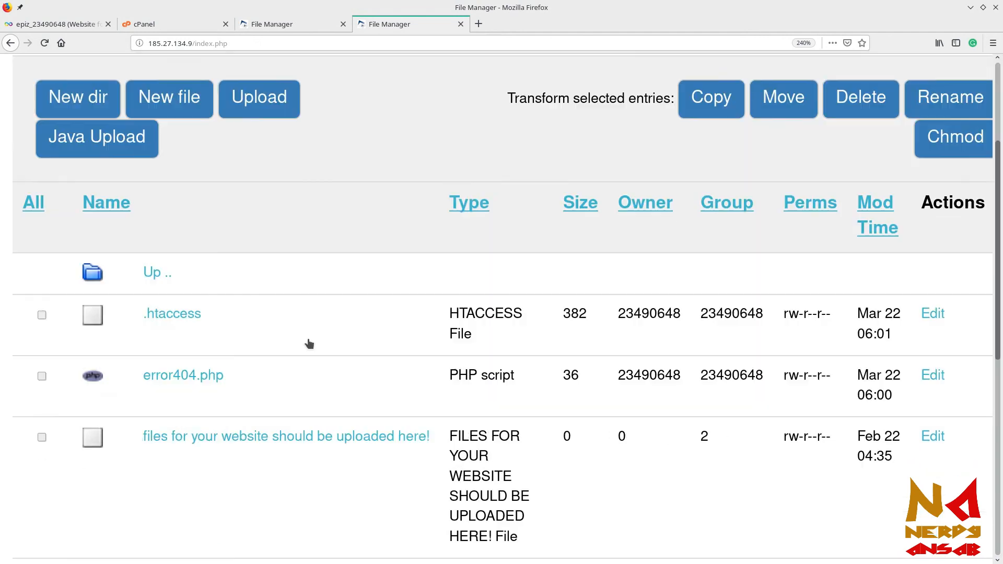
{"action": "scroll", "coordinate": [309, 343], "scroll_direction": "down", "scroll_amount": 2}
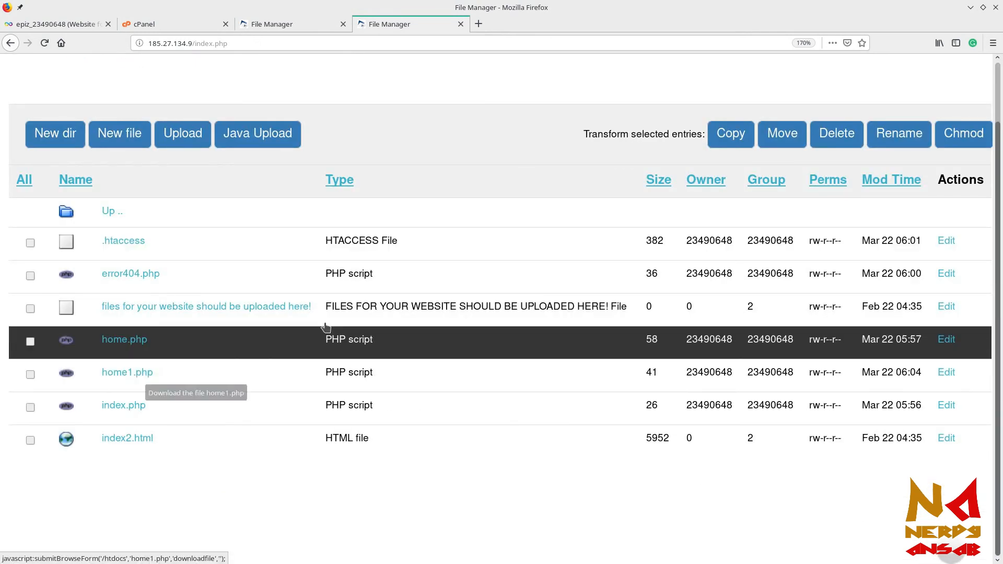
Open whcourse.cf/home1.php in a new browser tab to check the uploaded page.
{"action": "left_click", "coordinate": [478, 24]}
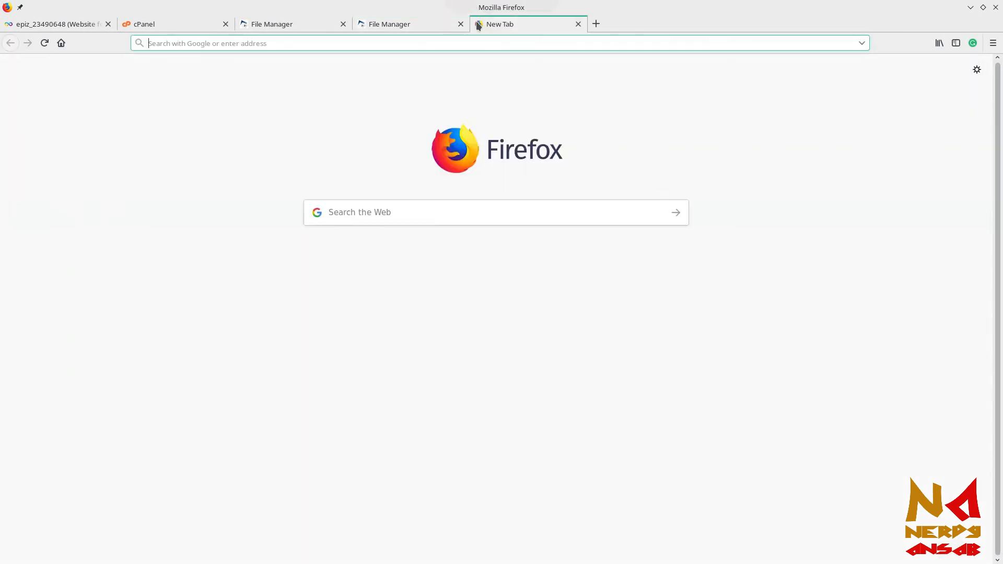
{"action": "type", "text": "whcourse.cf/"}
{"action": "key", "text": "Right"}
{"action": "type", "text": "home1.php"}
{"action": "key", "text": "Return"}
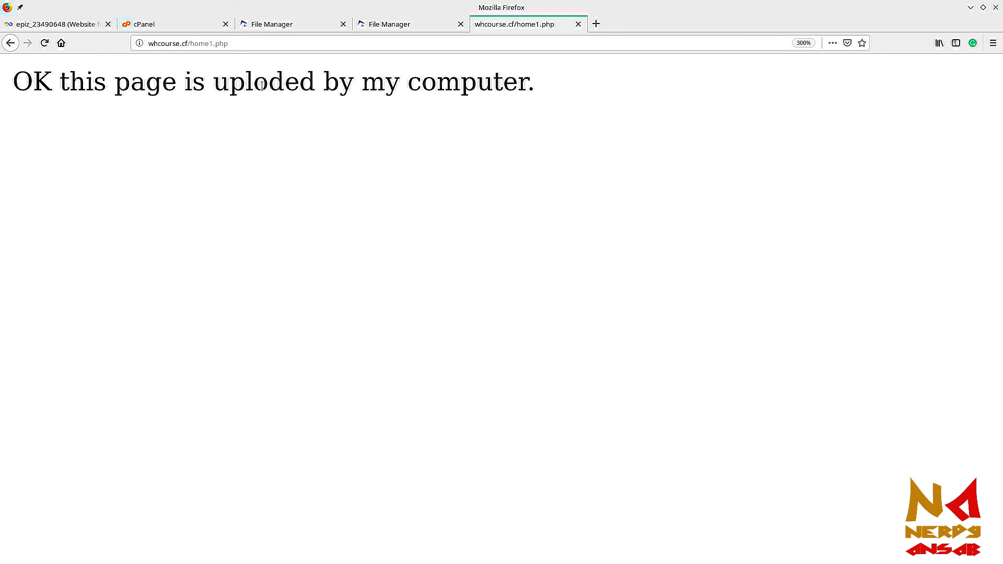
Edit .htaccess in htdocs to put home1.php first in the DirectoryIndex line, save it and return to the file listing.
{"action": "left_click", "coordinate": [302, 22]}
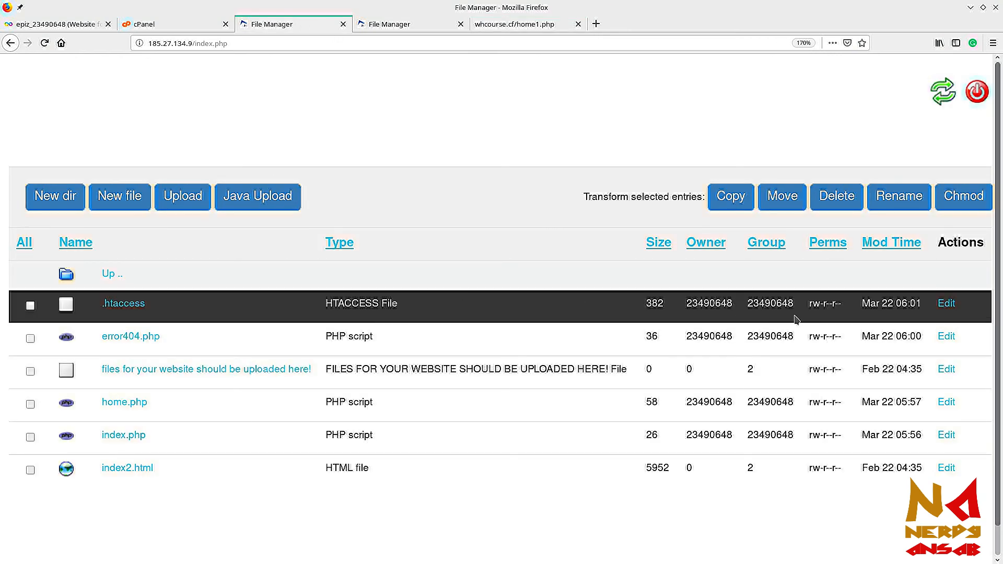
{"action": "left_click", "coordinate": [942, 307]}
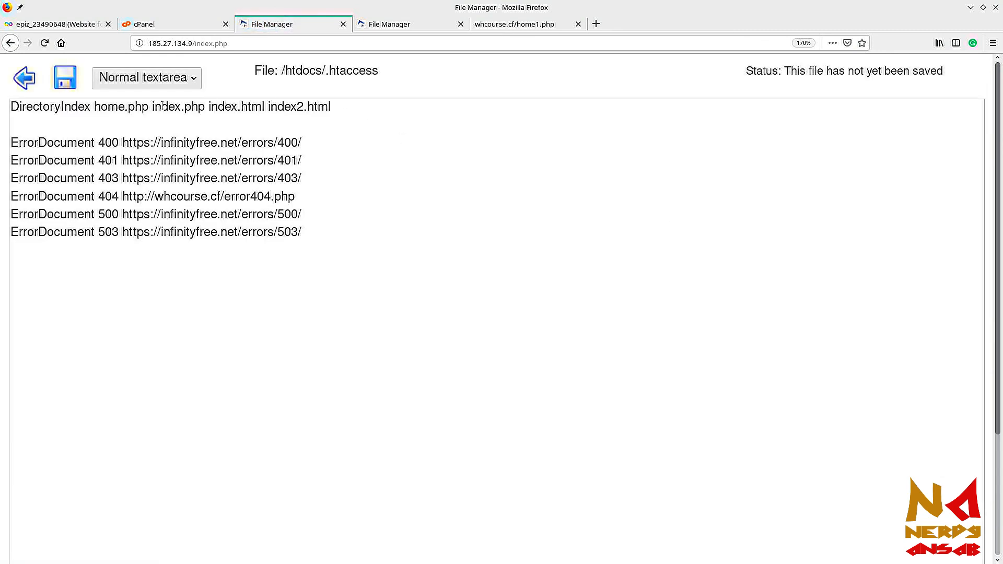
{"action": "left_click", "coordinate": [95, 108]}
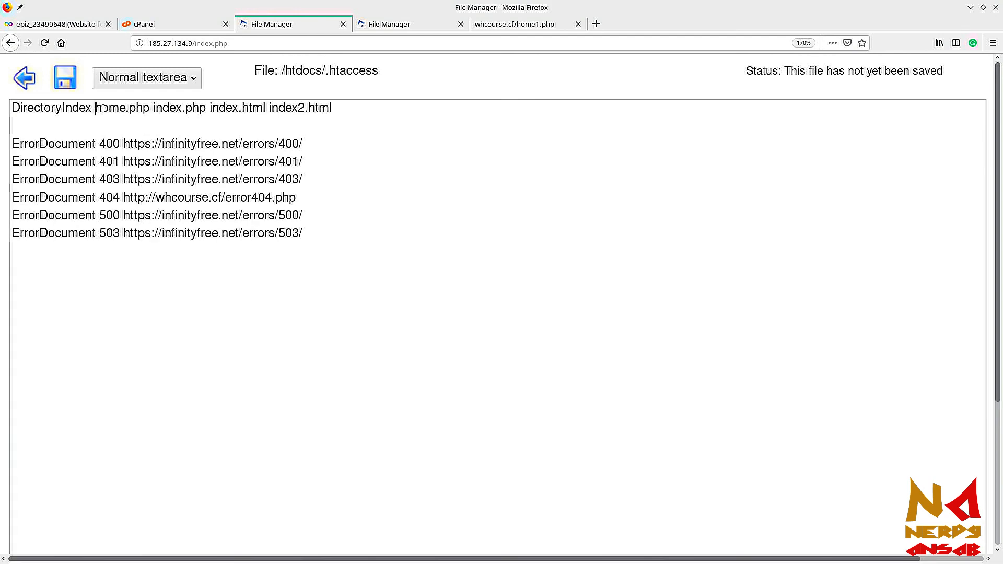
{"action": "type", "text": "h"}
{"action": "type", "text": "ome1."}
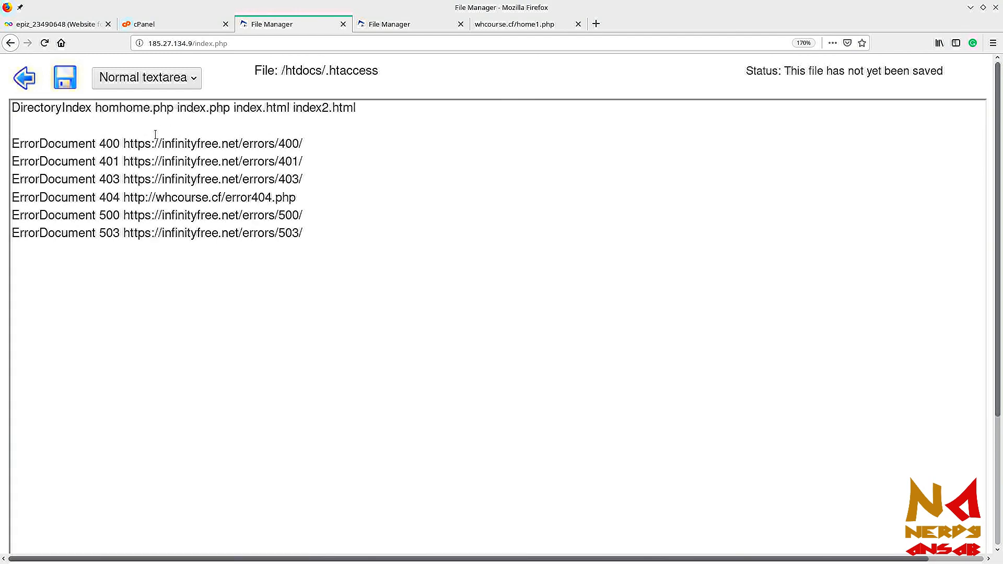
{"action": "type", "text": "php"}
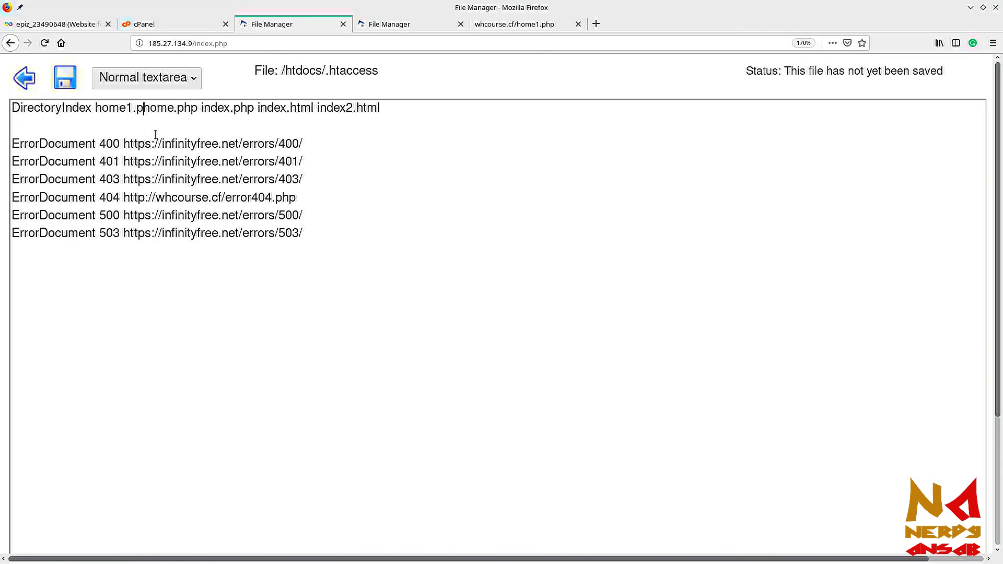
{"action": "left_click", "coordinate": [70, 85]}
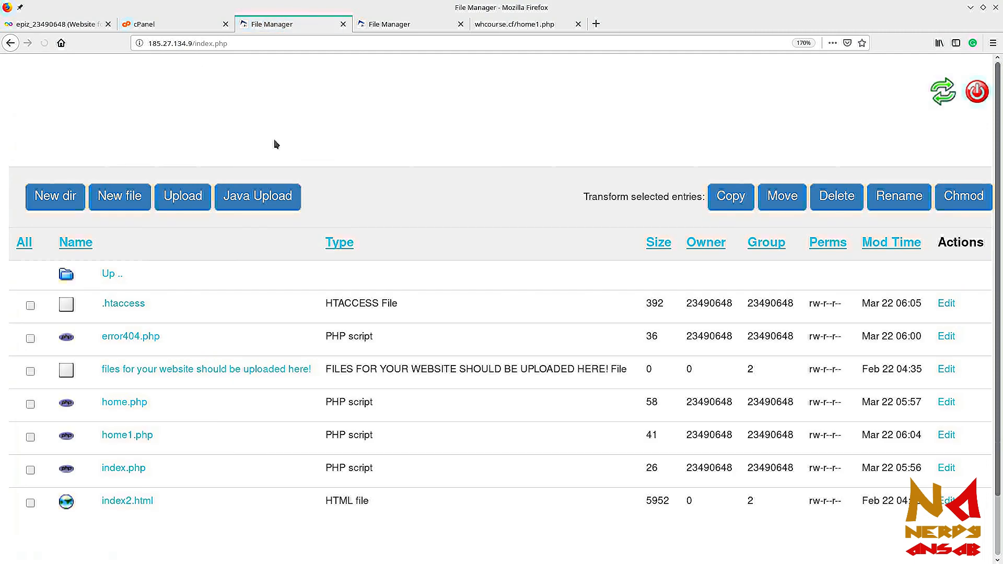
Load the bare whcourse.cf address in the home1.php tab to check the default home page, and close that tab.
{"action": "left_click", "coordinate": [496, 25]}
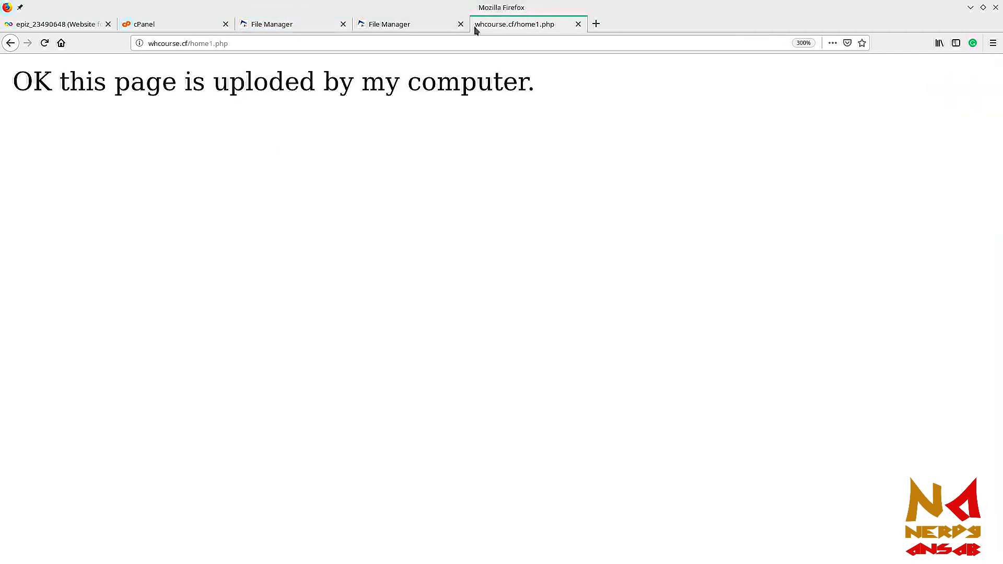
{"action": "left_click_drag", "start_coordinate": [307, 44], "coordinate": [190, 42]}
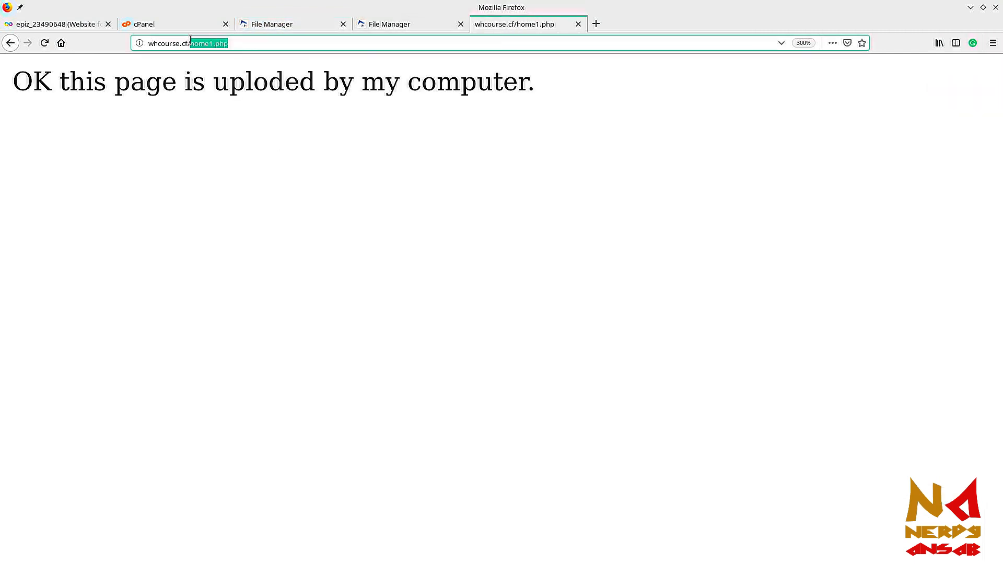
{"action": "key", "text": "BackSpace"}
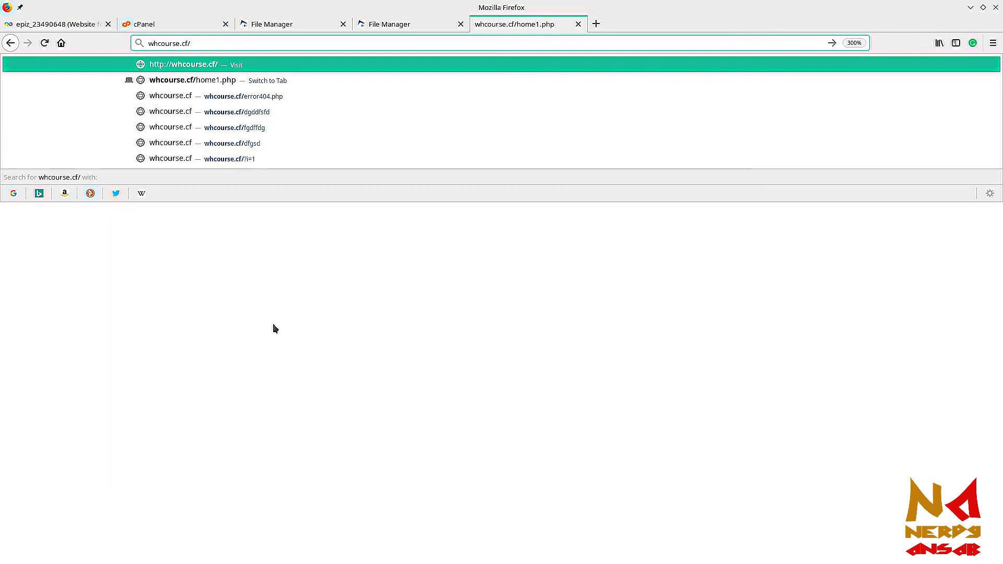
{"action": "key", "text": "Return"}
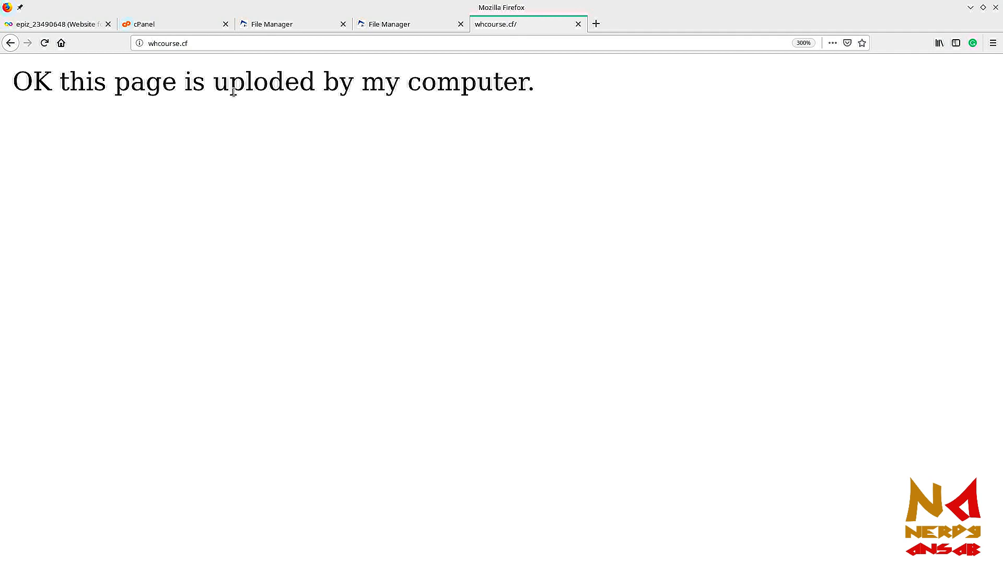
{"action": "left_click", "coordinate": [578, 24]}
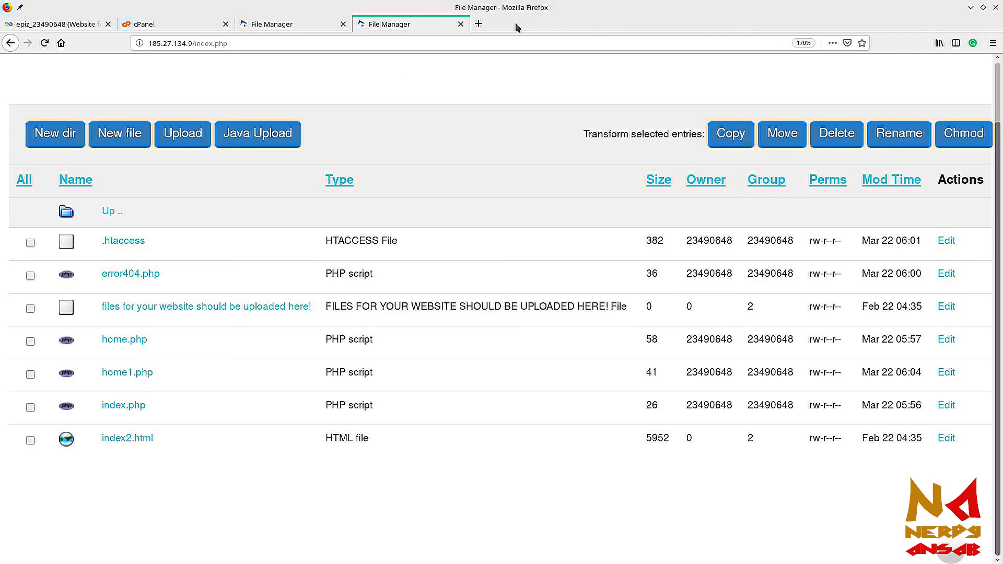
Visit whcourse.cf again in a fresh tab to recheck the home page, and close the tab.
{"action": "left_click", "coordinate": [478, 24]}
{"action": "type", "text": "wh"}
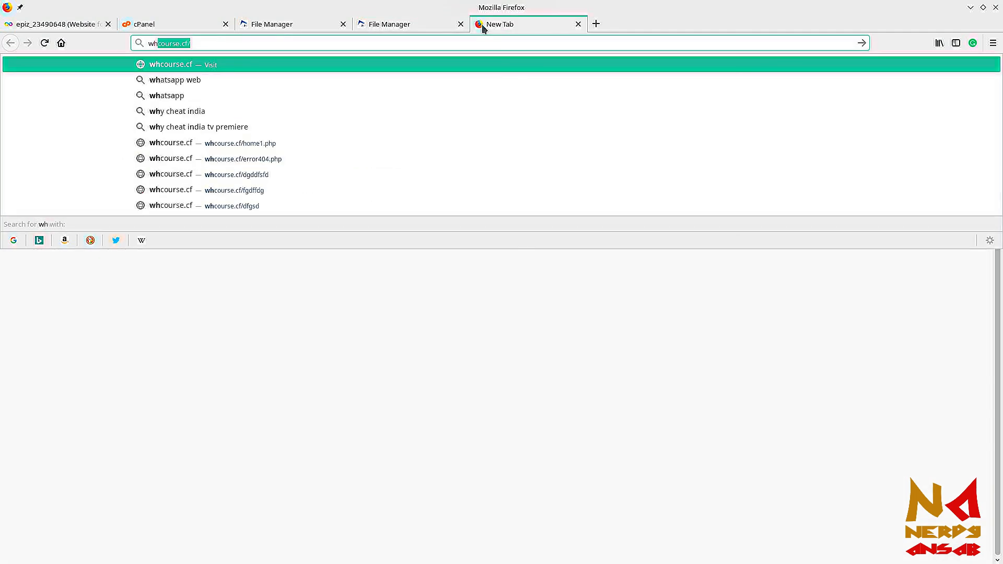
{"action": "key", "text": "Return"}
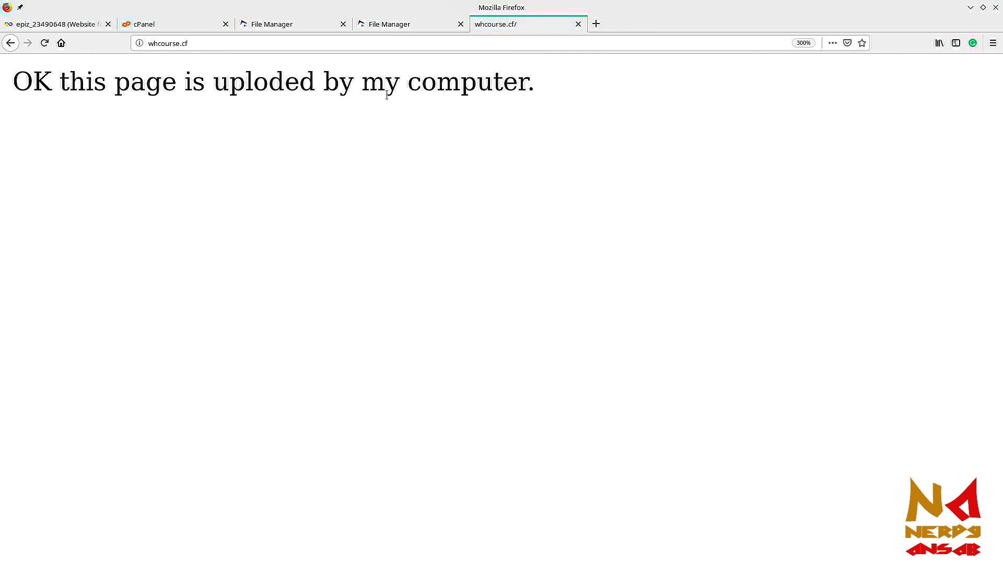
{"action": "left_click", "coordinate": [578, 24]}
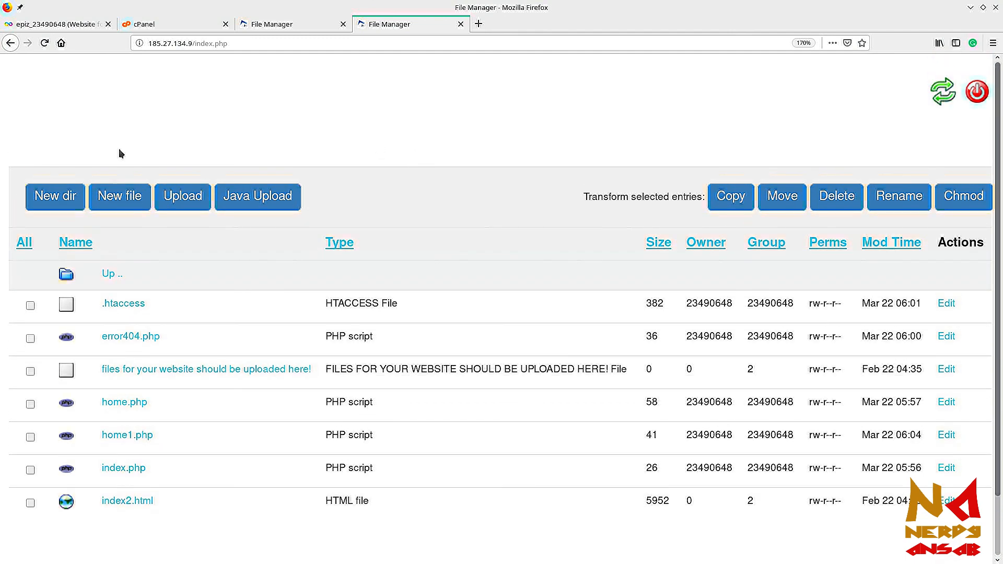
Go up from htdocs to its parent directory and bring its folders and files into view.
{"action": "left_click", "coordinate": [112, 275]}
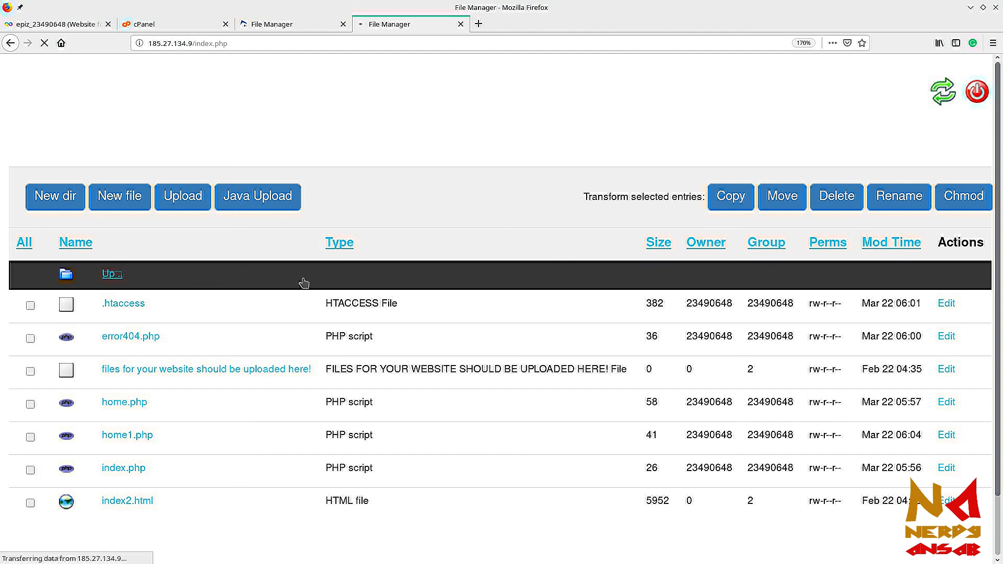
{"action": "scroll", "coordinate": [240, 350], "scroll_direction": "down", "scroll_amount": 3}
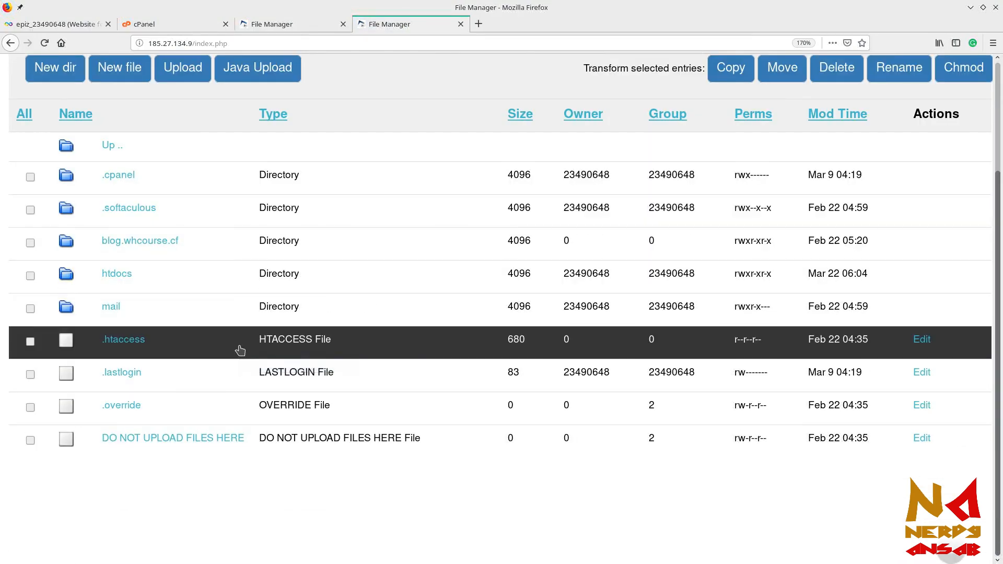
{"action": "key", "text": "ctrl+minus"}
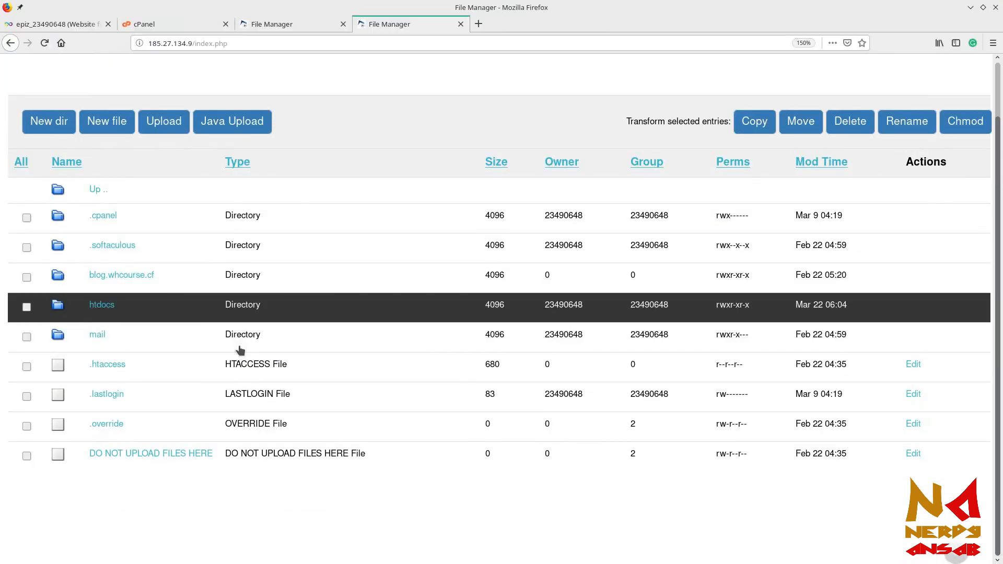